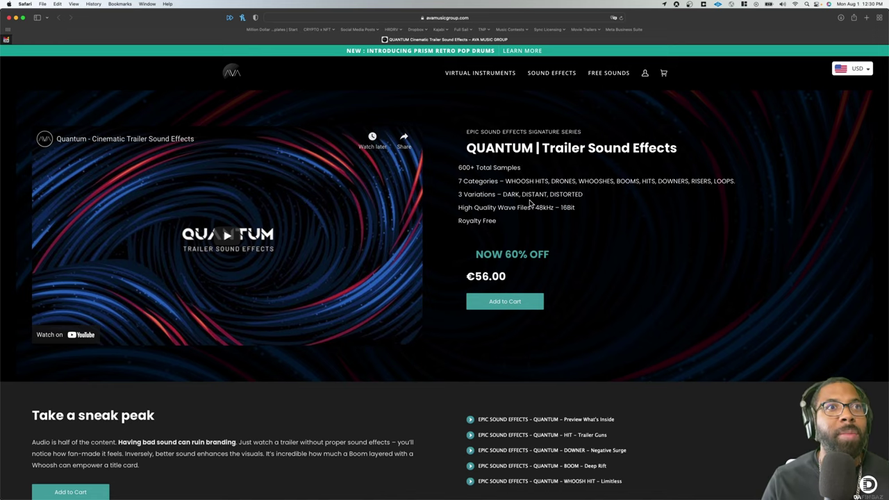
- Browse the QUANTUM Trailer Sound Effects page in Safari, then switch to Logic Pro
scroll(505, 189, "down", 3)
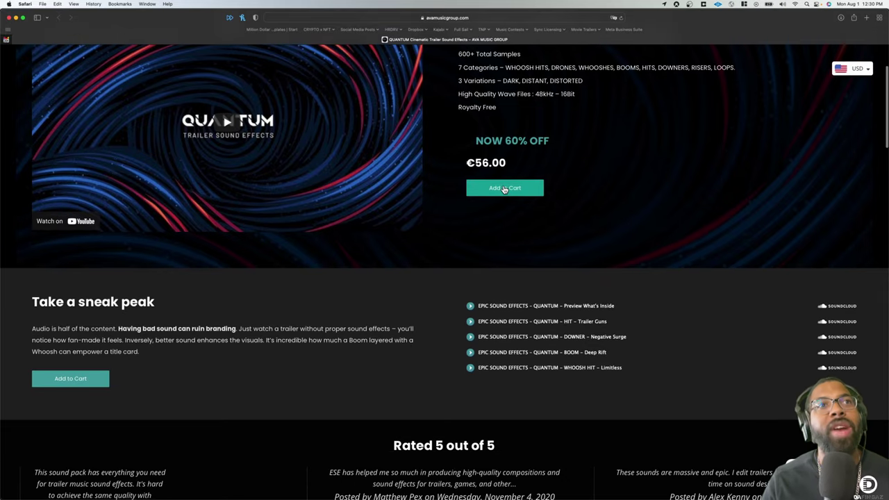
scroll(506, 189, "up", 3)
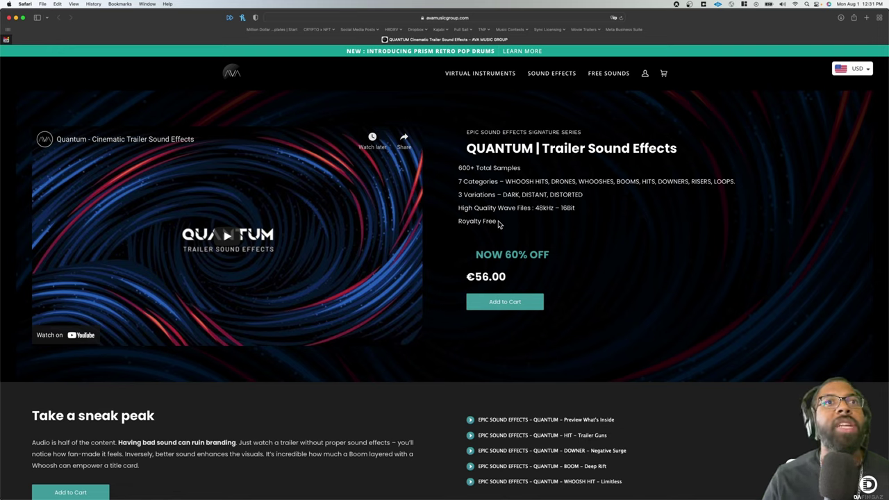
key("super+Tab")
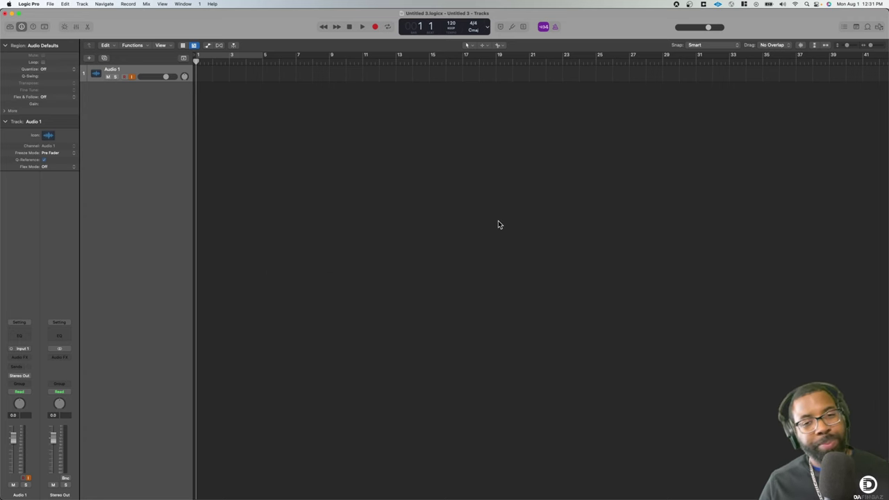
- Switch to Finder and open the ESE - QUANTUM - Library folder
key("super+Tab")
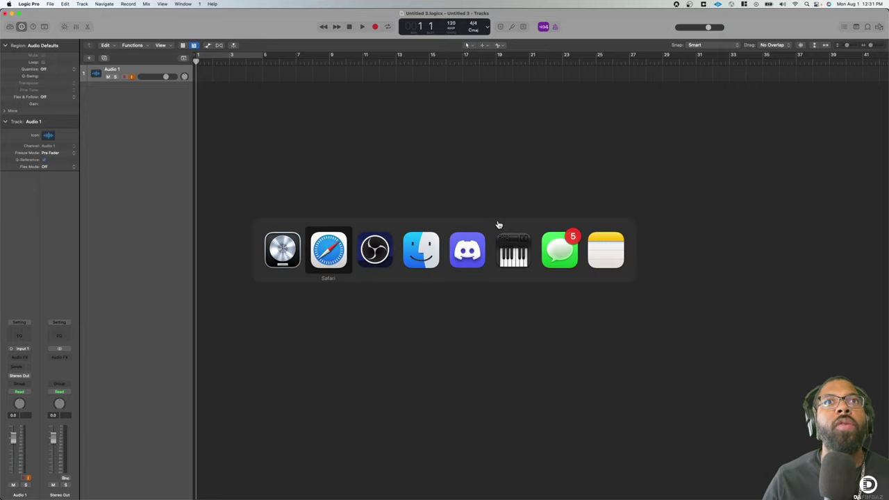
key("super+Tab")
key("super+Tab")
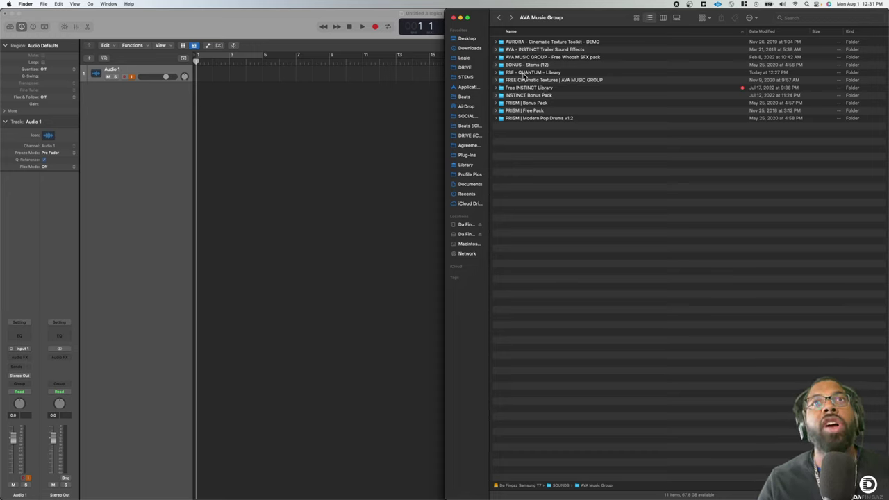
left_click(524, 74)
double_click(524, 74)
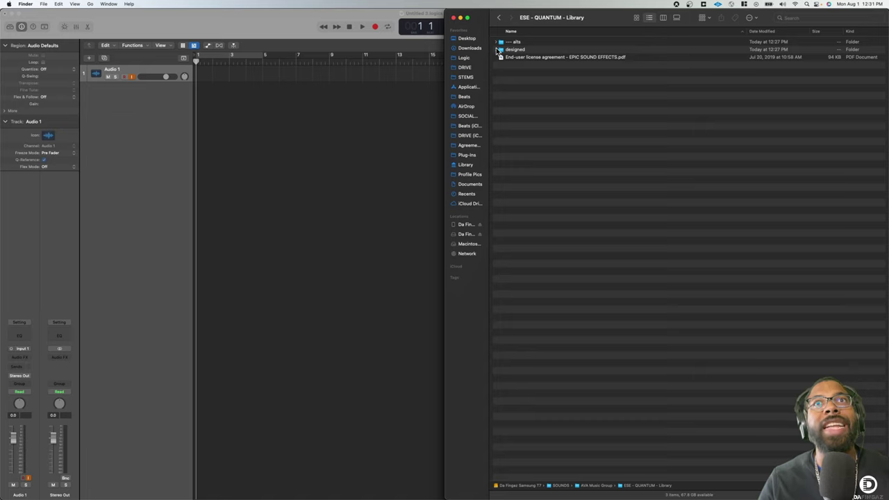
- Expand the designed folder and its BOOMS category to list the boom WAVs
left_click(533, 59)
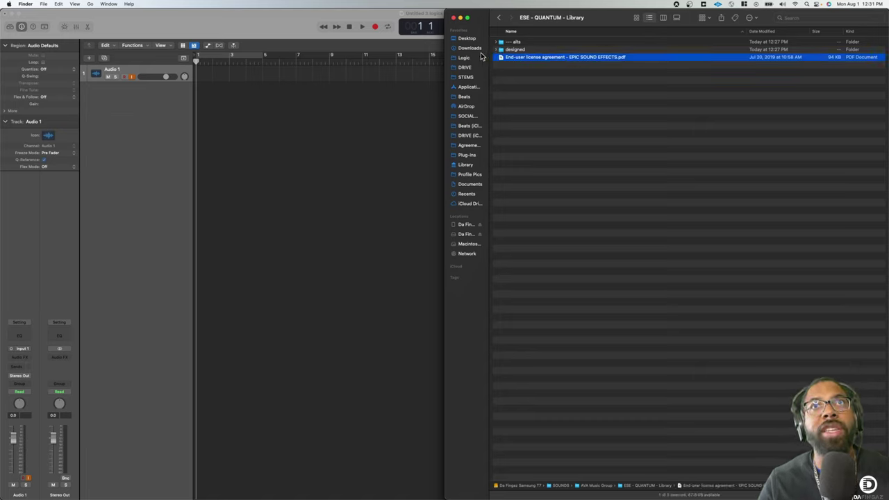
left_click(497, 50)
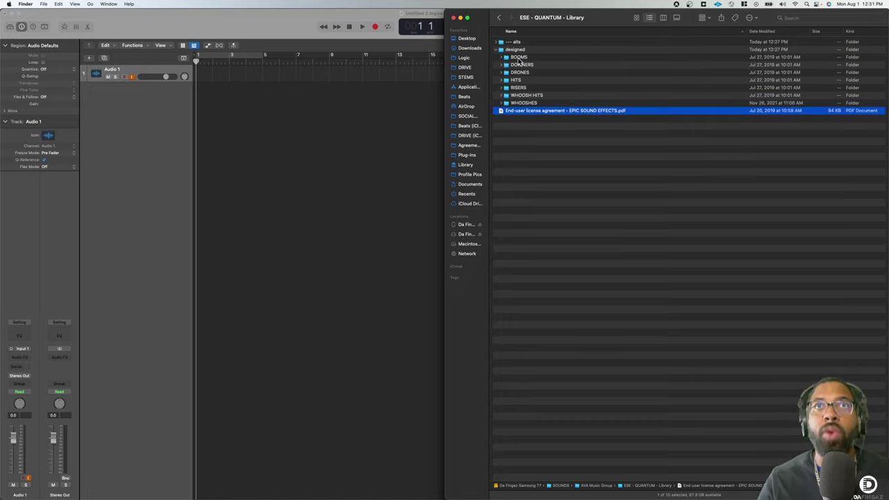
left_click(520, 58)
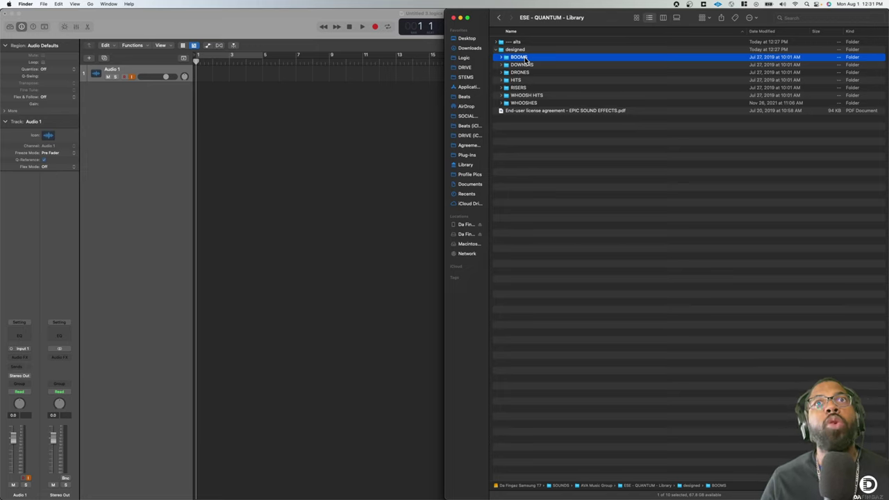
key("Down")
key("Down")
key("Down")
key("Down")
key("Down")
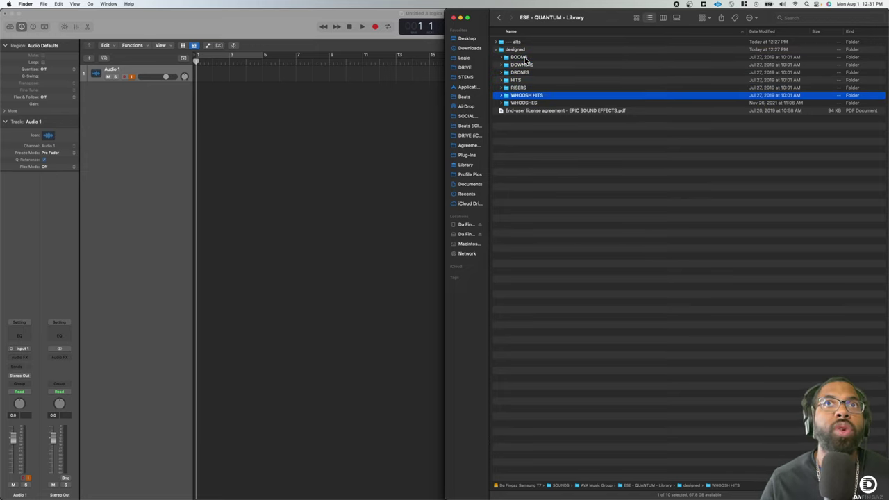
key("Up")
key("Up")
key("Up")
key("Up")
key("Up")
key("Up")
left_click(522, 58)
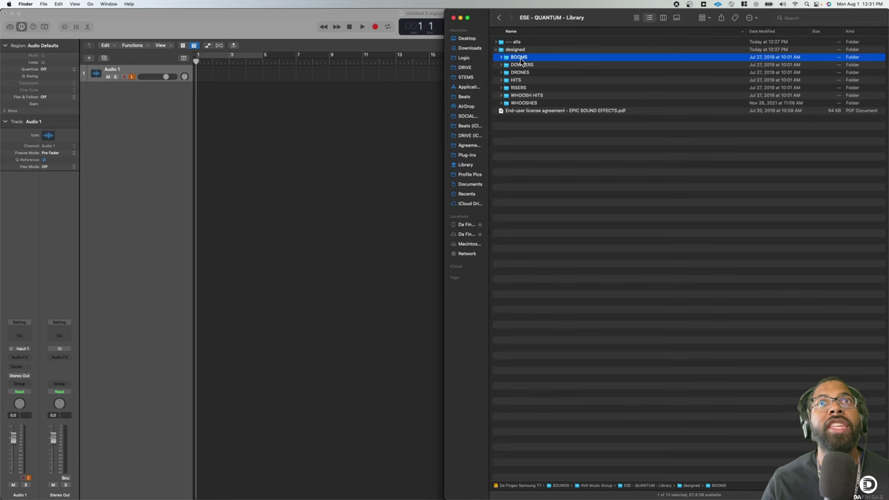
- Quick Look the Broken, Take Me To Church and Thunderous booms
left_click(502, 58)
left_click(540, 66)
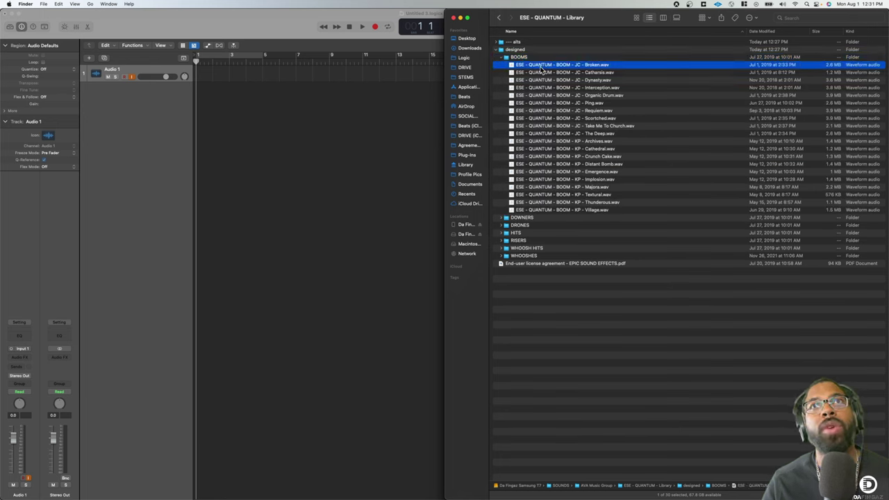
key("space")
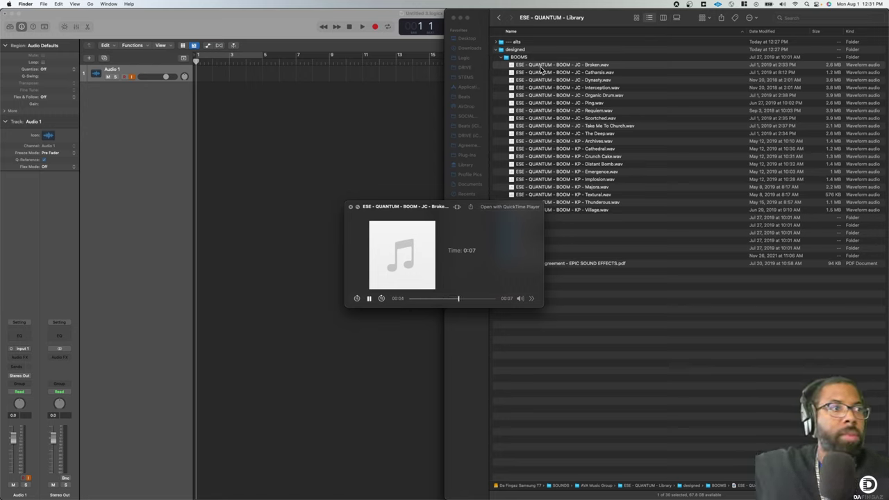
left_click(541, 66)
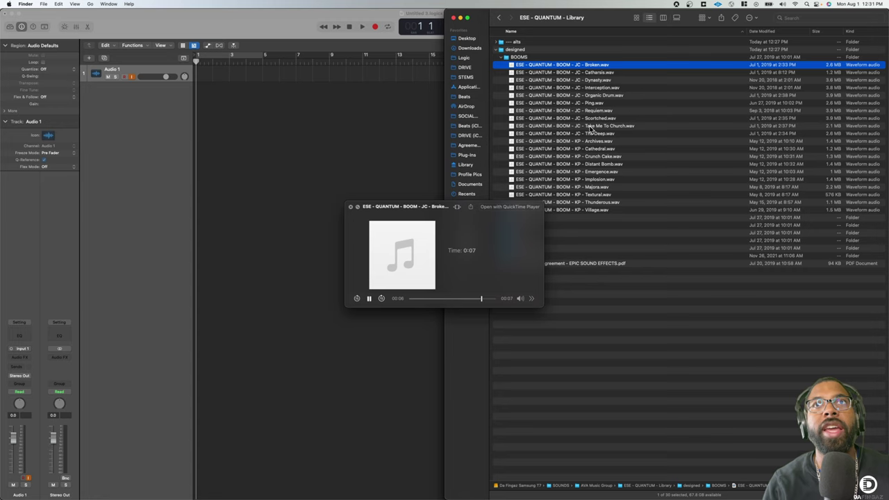
left_click(589, 126)
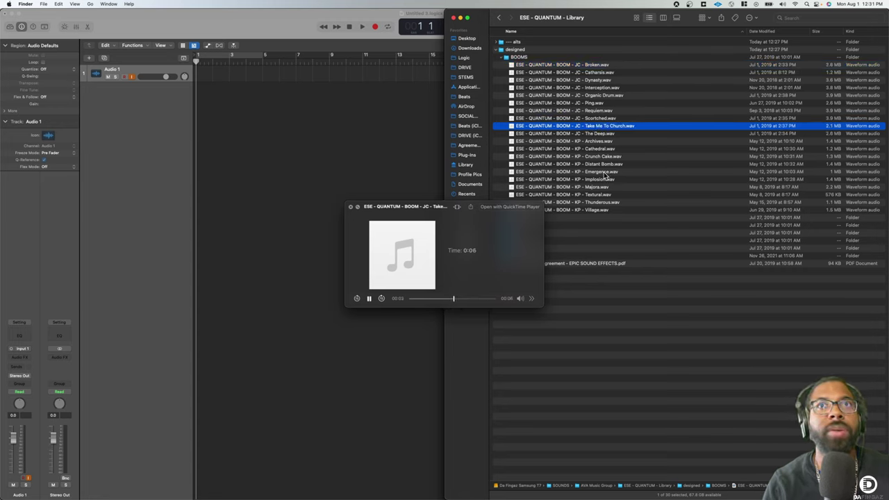
left_click(595, 202)
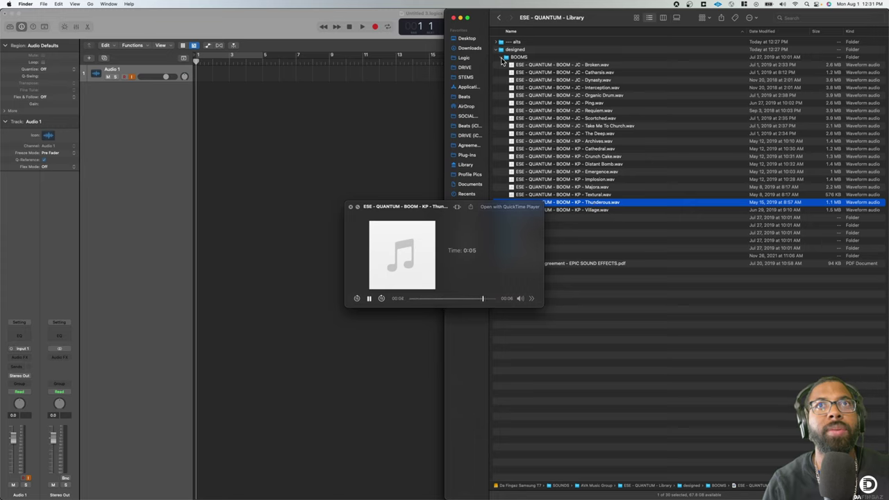
- Audition the Escapade, Degenerator and Sand Scorpion downers, then collapse DOWNERS
left_click(502, 57)
left_click(501, 65)
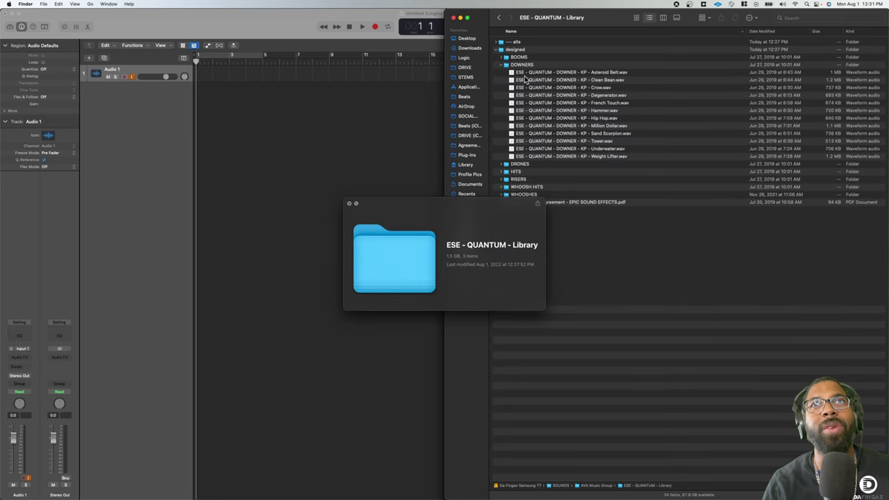
left_click(561, 89)
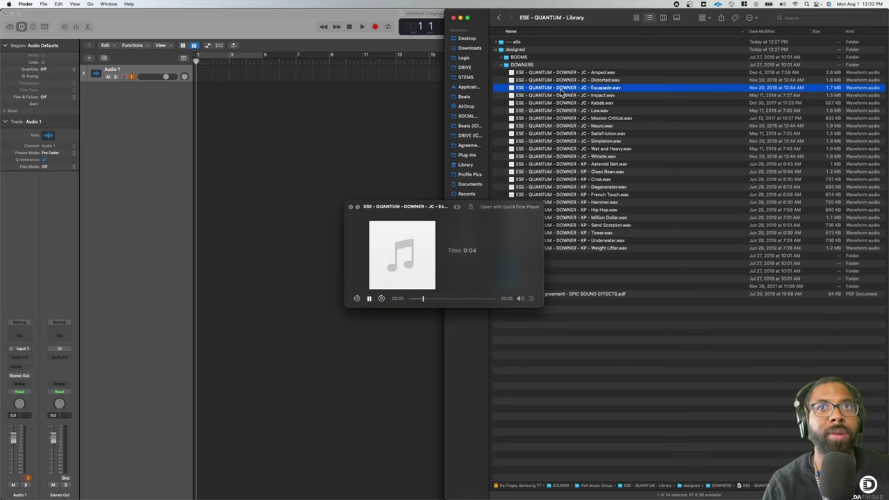
left_click(594, 189)
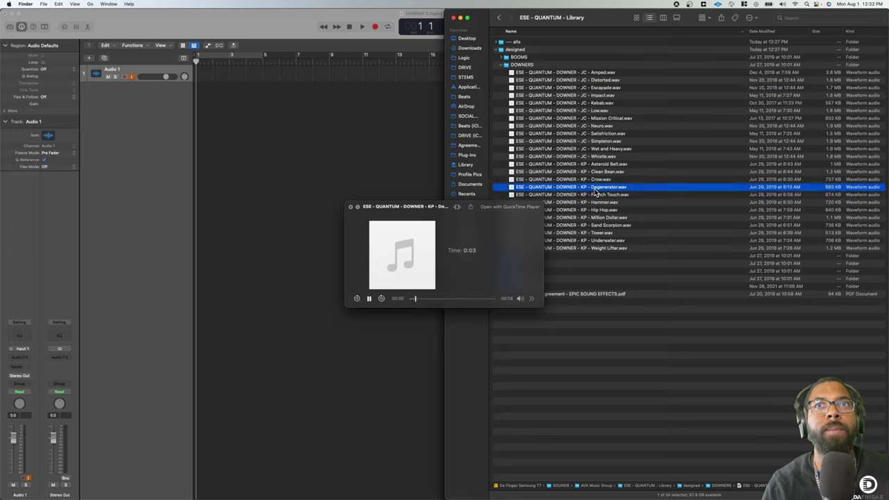
left_click(594, 227)
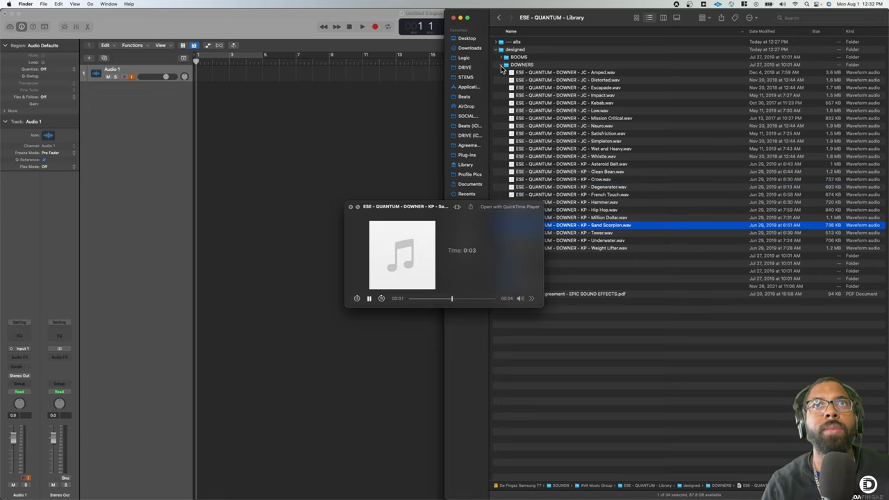
left_click(502, 64)
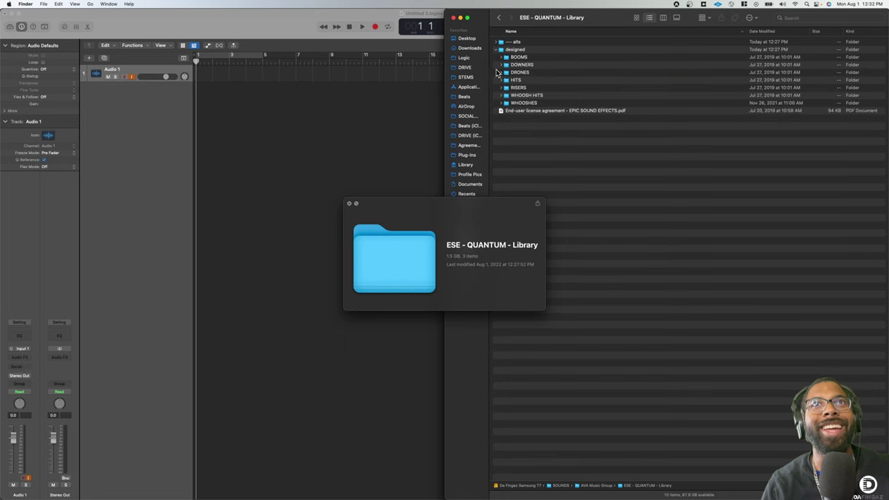
- Audition the Deep Sea, Cold Icy Bells and Dark Cave drones, then collapse DRONES
left_click(520, 73)
key("Right")
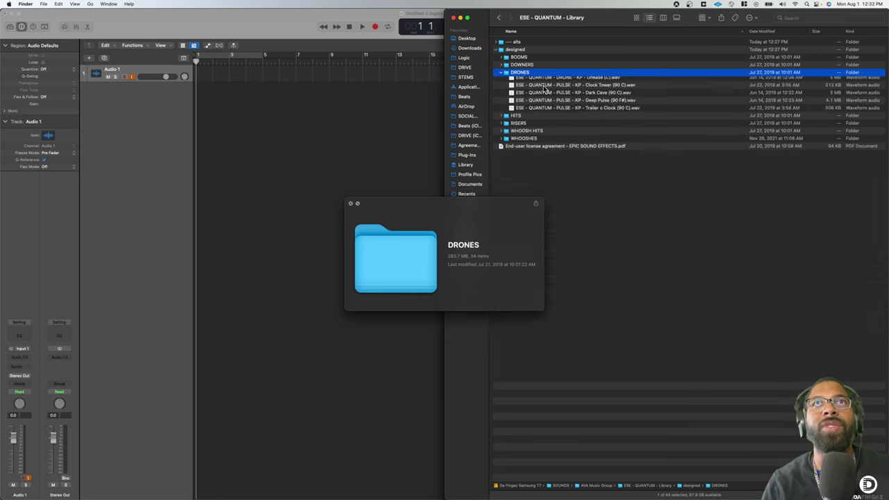
left_click(585, 111)
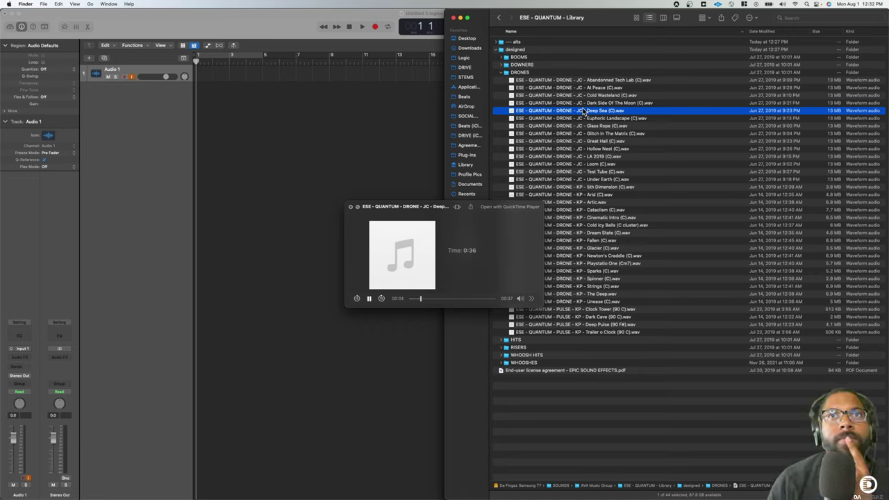
left_click(610, 226)
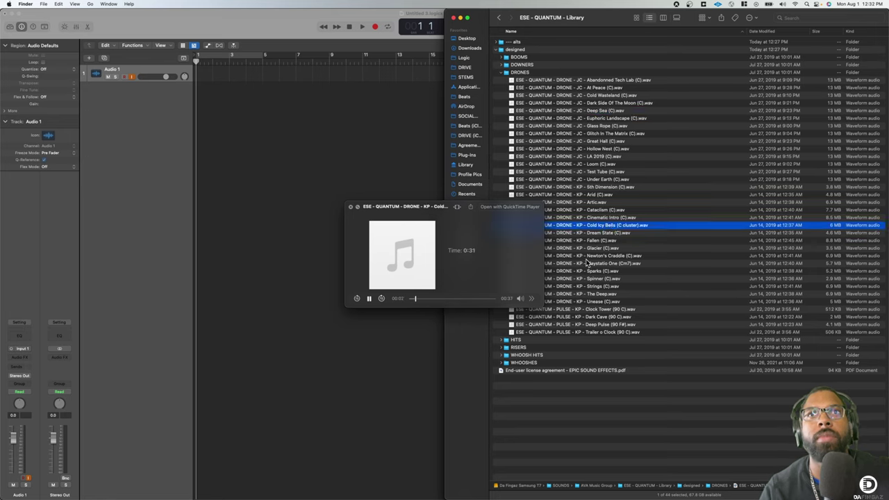
left_click(592, 318)
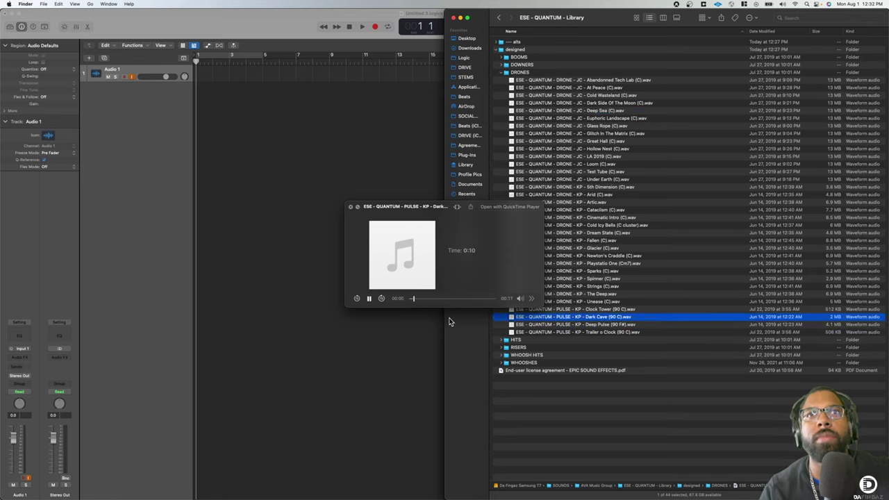
left_click(370, 300)
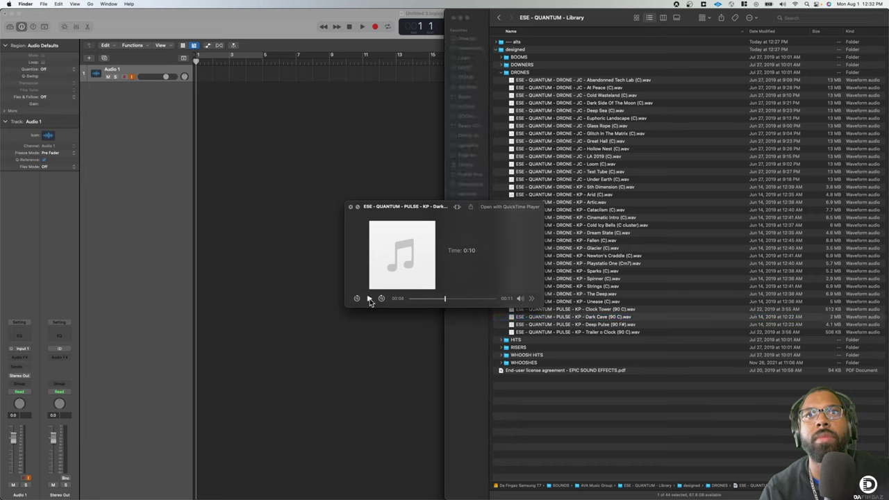
left_click(501, 73)
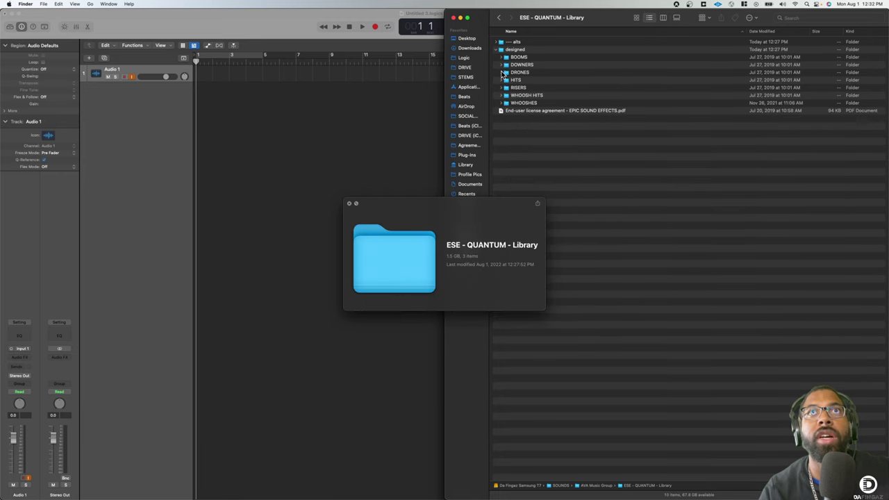
- Preview the Armor Ready, Cigars and Splinter hits, then play the Classic Trailer riser
left_click(503, 81)
left_click(502, 81)
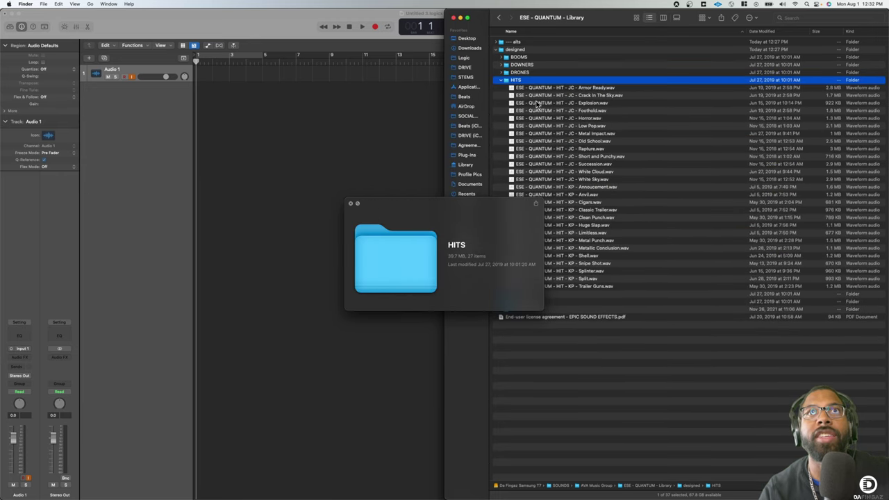
key("Down")
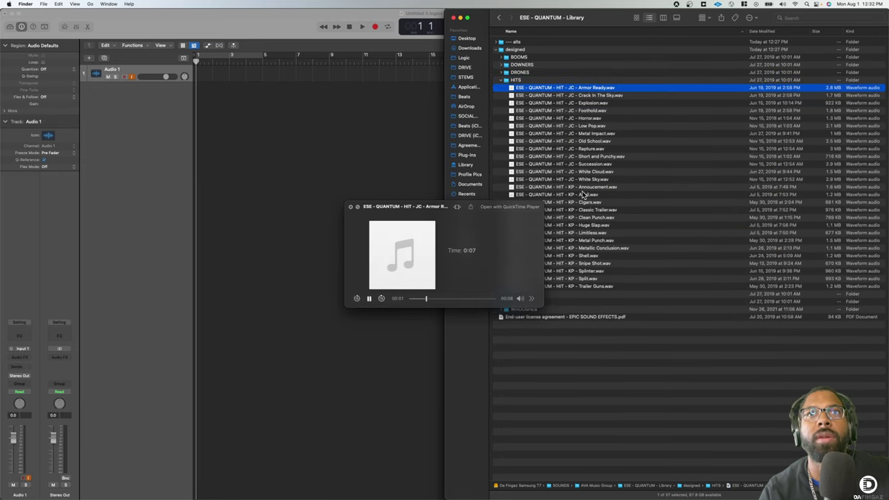
left_click(581, 204)
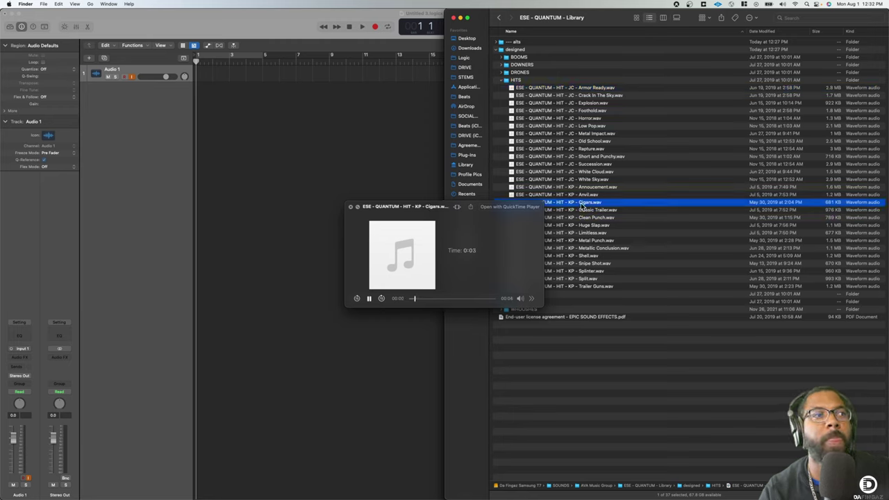
left_click(591, 274)
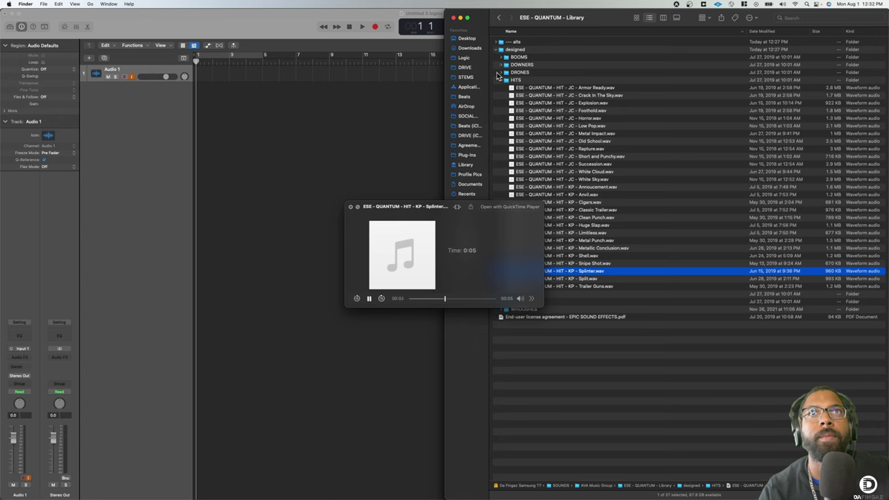
left_click(506, 79)
left_click(501, 80)
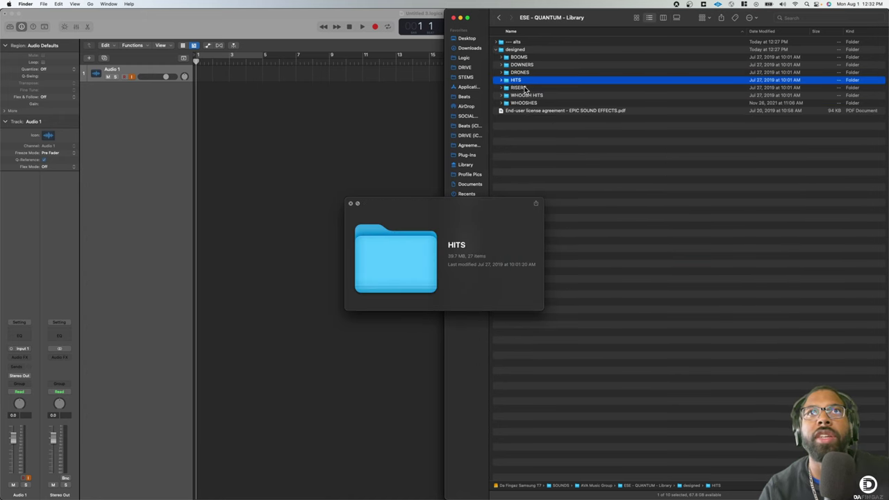
left_click(502, 88)
left_click(539, 97)
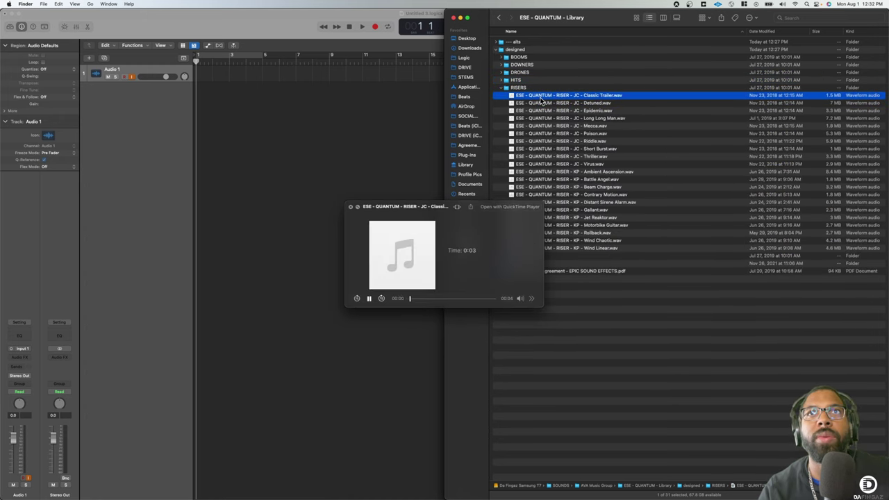
- Preview the Motorbike Guitar riser and the Bullet Cape, Limitless and Tartella whoosh hits
left_click(594, 226)
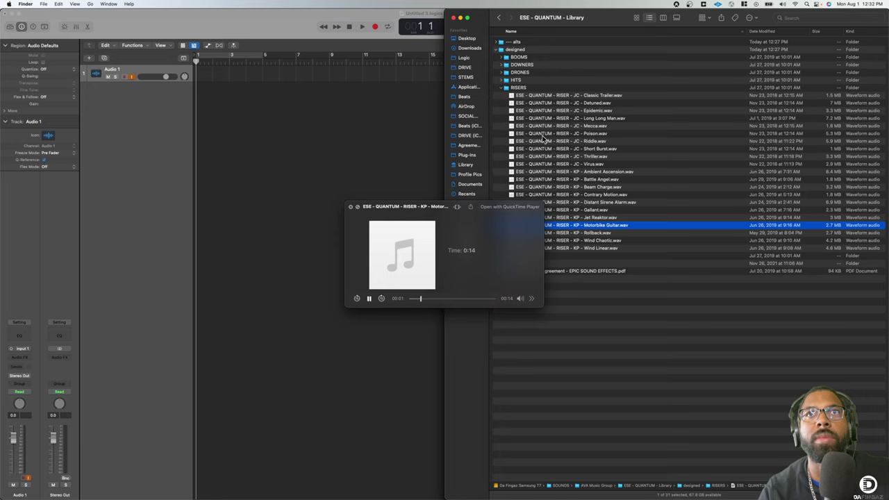
left_click(505, 88)
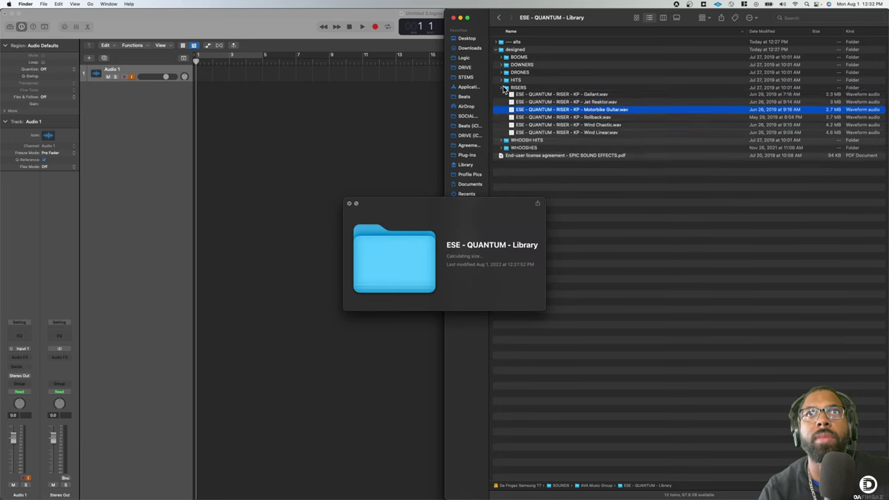
left_click(503, 96)
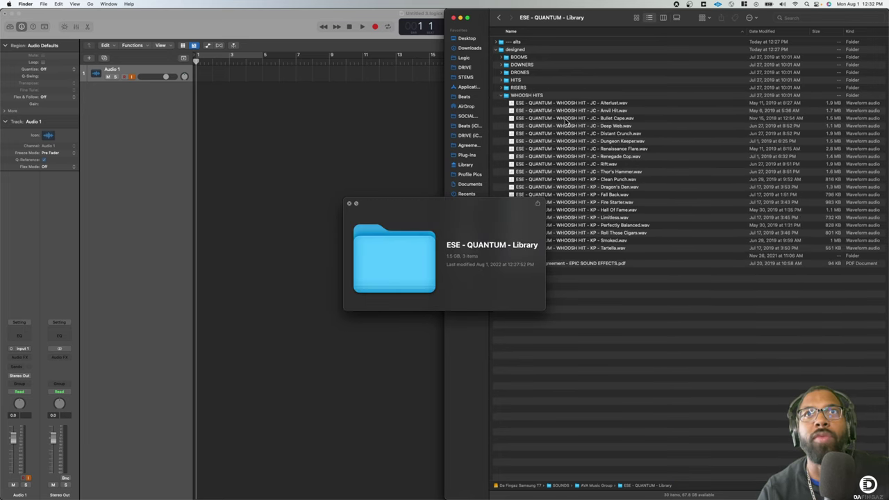
left_click(566, 120)
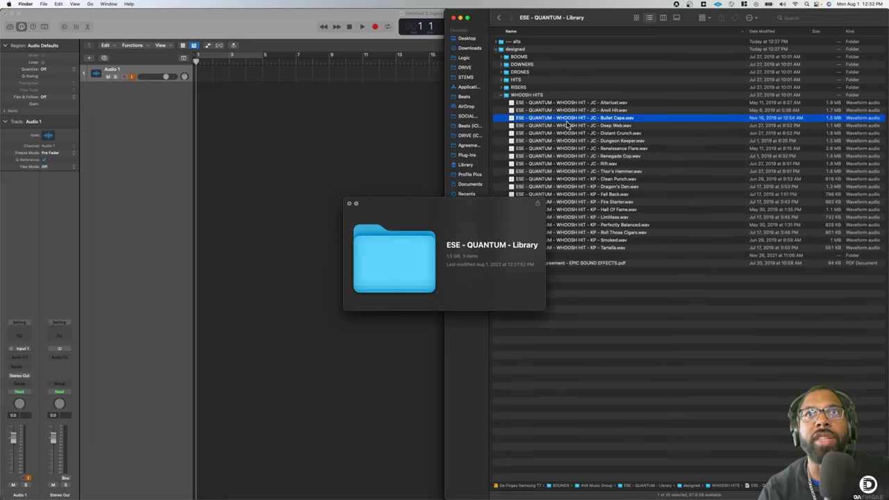
left_click(591, 219)
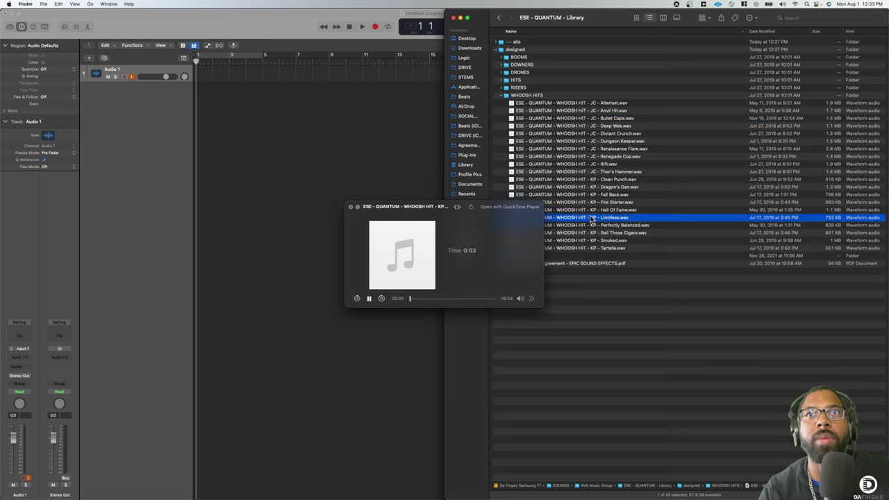
left_click(613, 249)
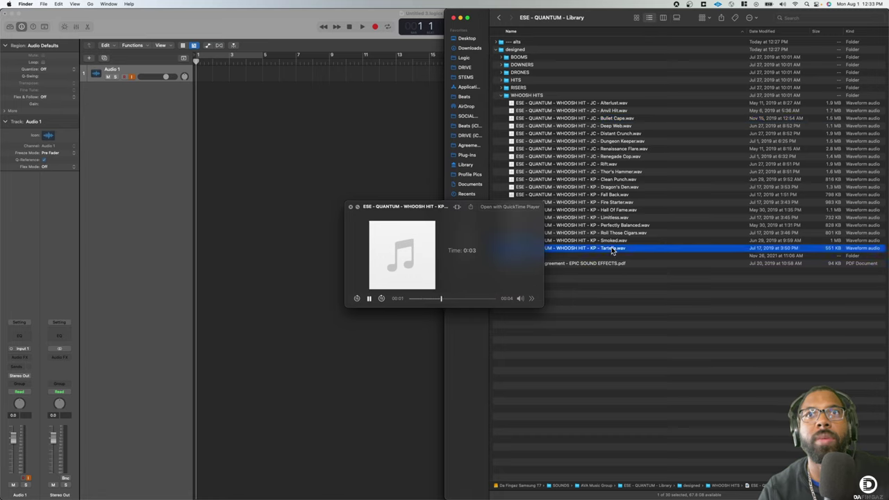
left_click(502, 95)
- Preview the Alien Robots, Black Toothpaste and The Keep whooshes, then expand alts instead of designed
left_click(502, 103)
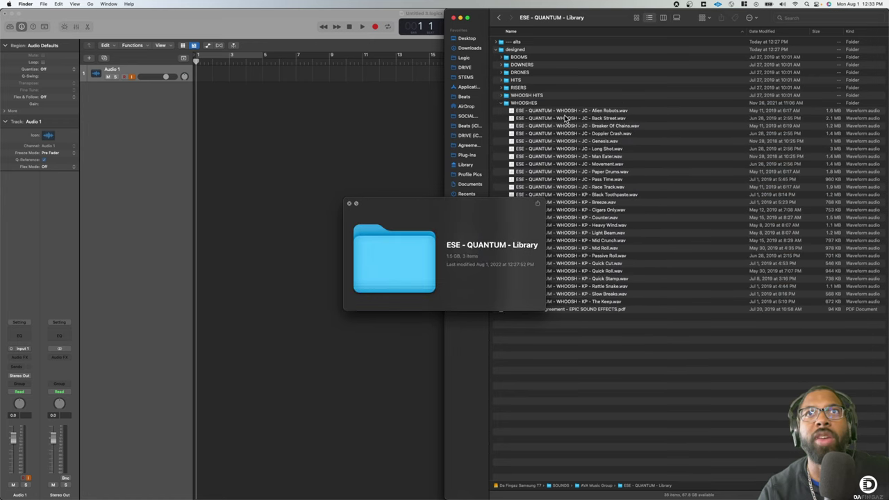
left_click(567, 112)
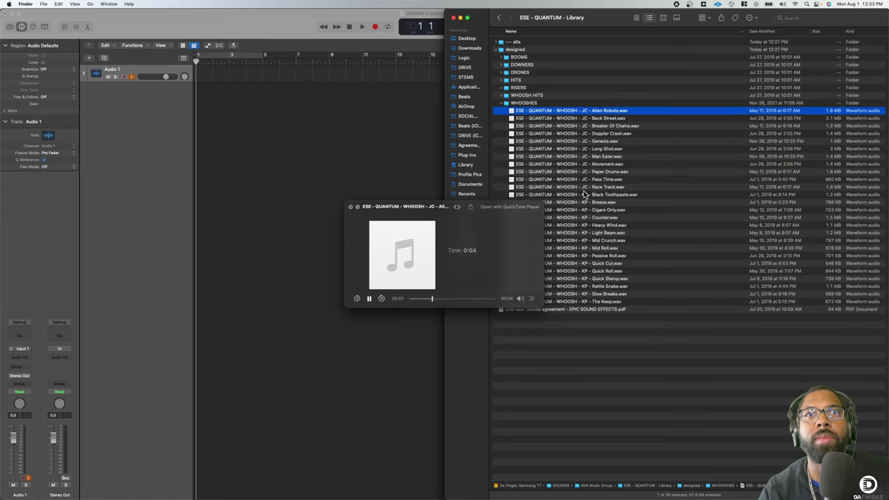
left_click(584, 194)
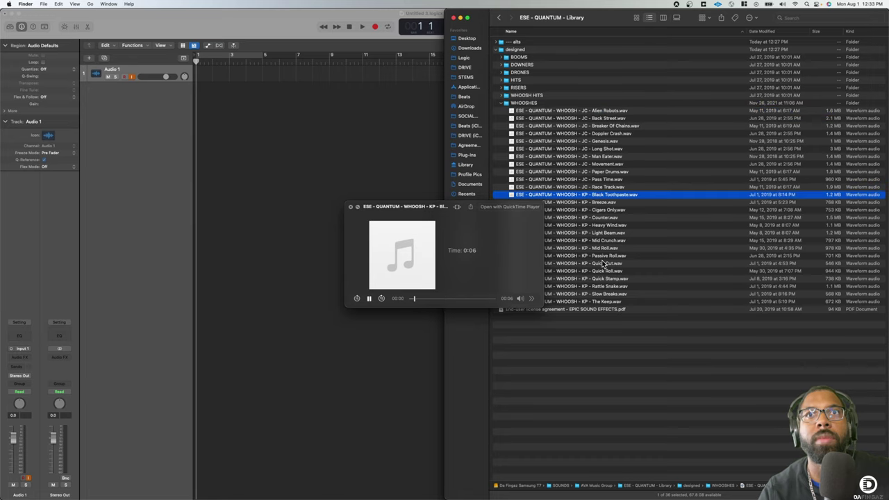
left_click(606, 301)
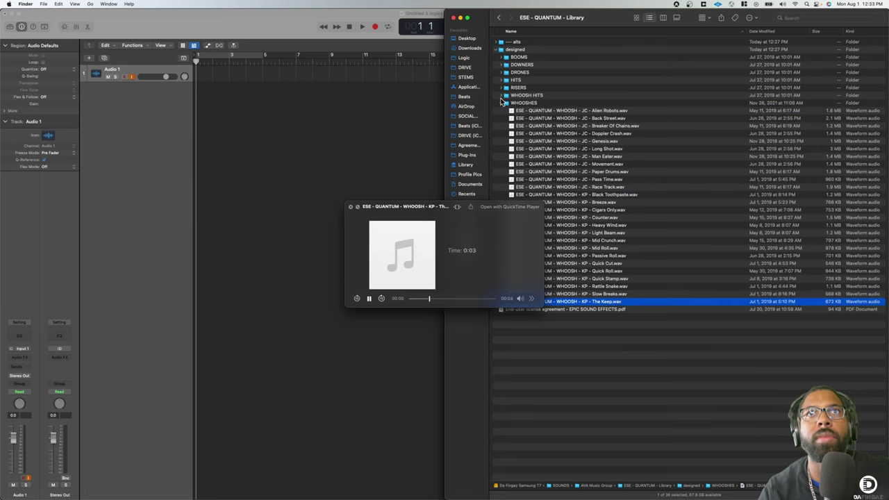
left_click(503, 105)
left_click(497, 48)
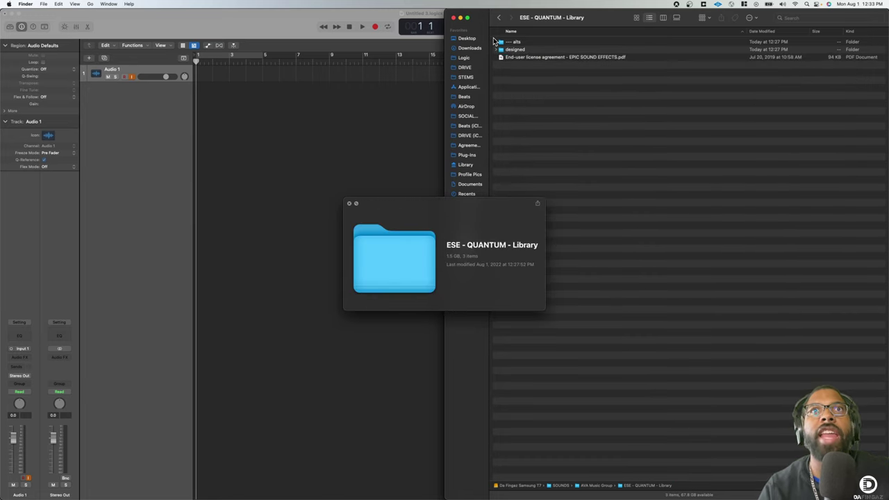
left_click(496, 43)
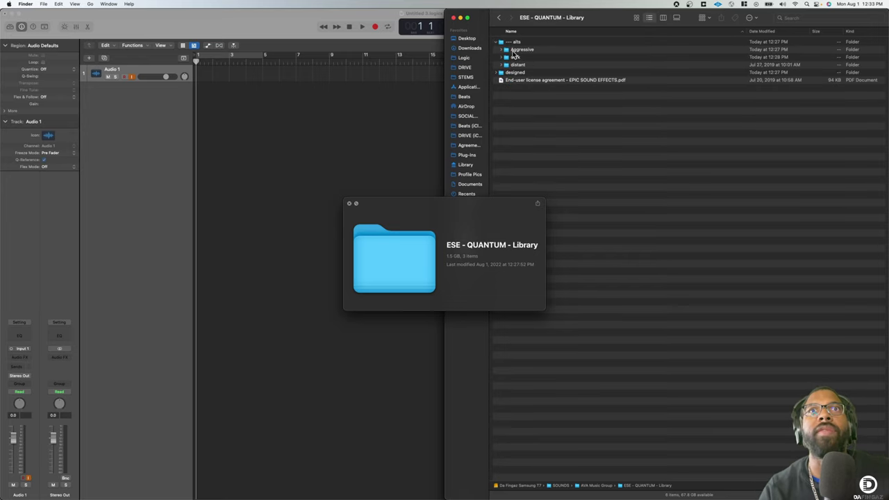
- Expand Aggressive and preview the distorted Ping and Village booms
left_click(502, 49)
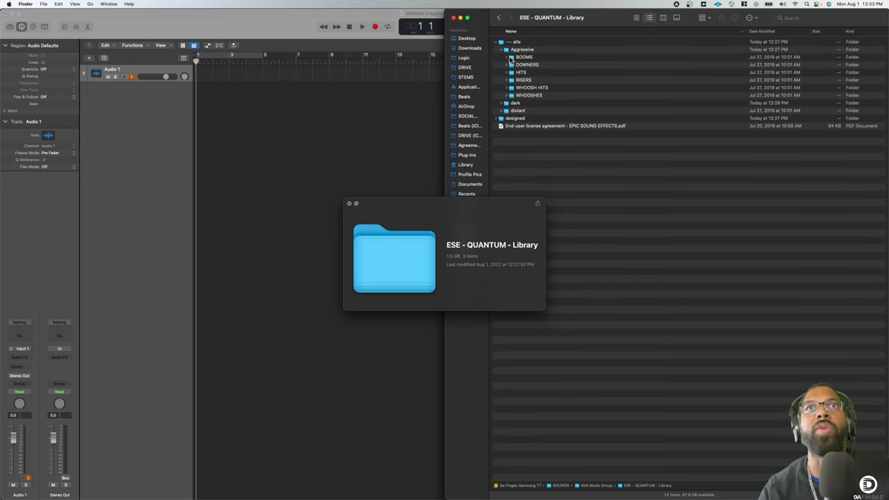
left_click(506, 57)
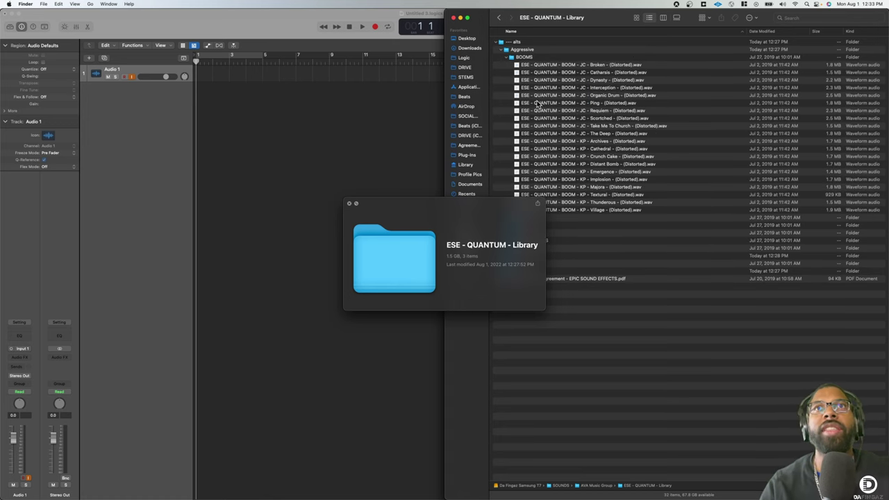
left_click(584, 103)
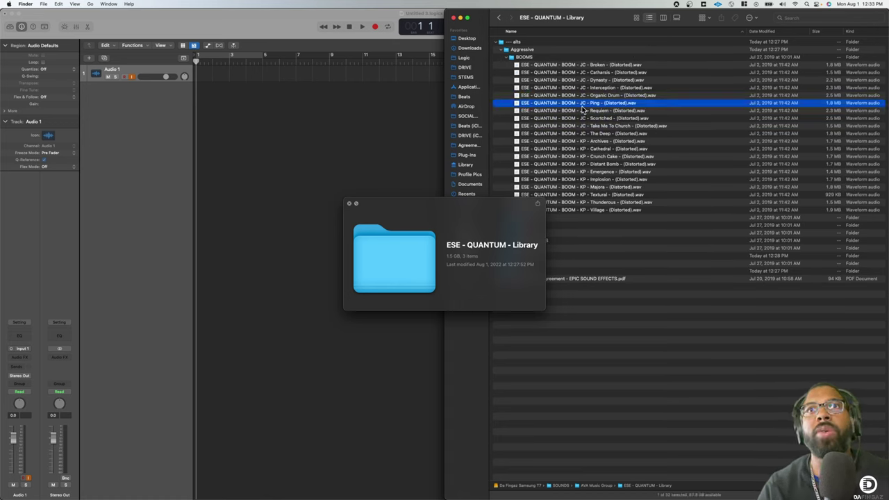
left_click(594, 210)
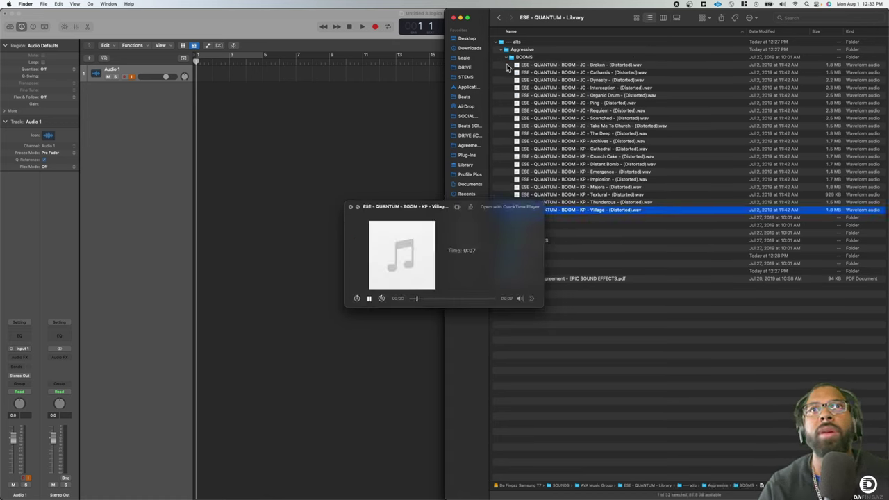
left_click(507, 58)
- Preview the distorted Escapade and Tower downers
left_click(507, 64)
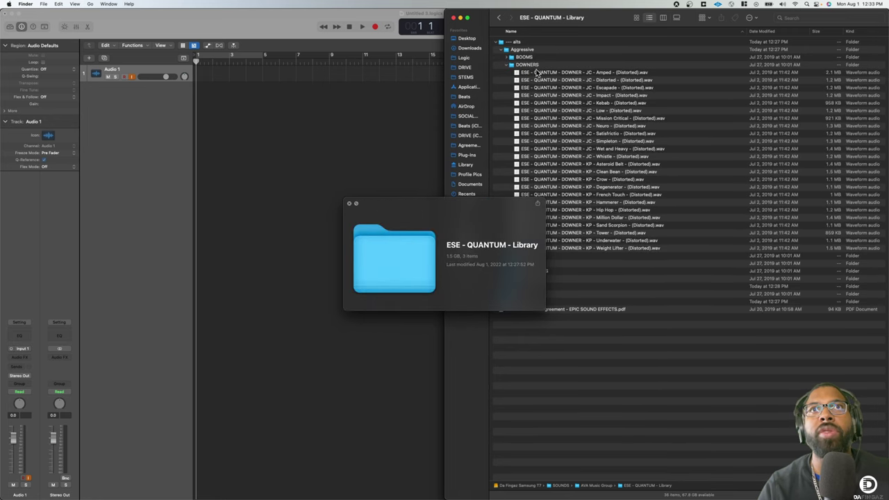
left_click(574, 88)
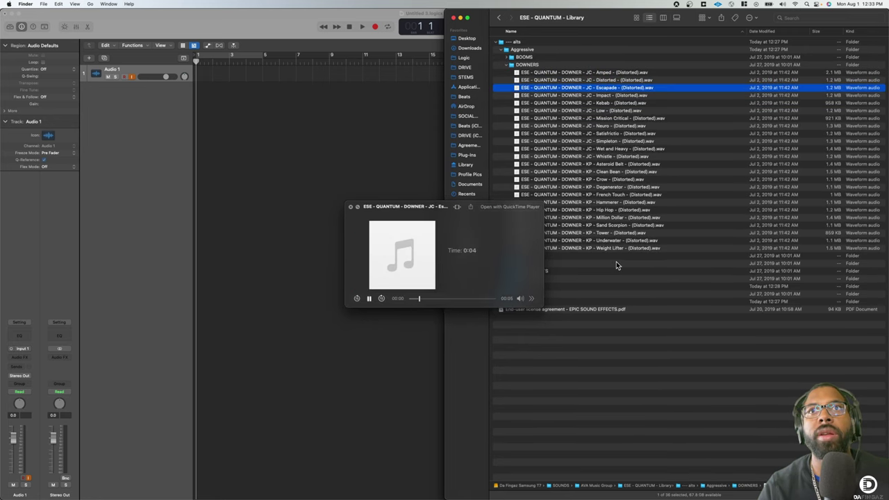
left_click(621, 233)
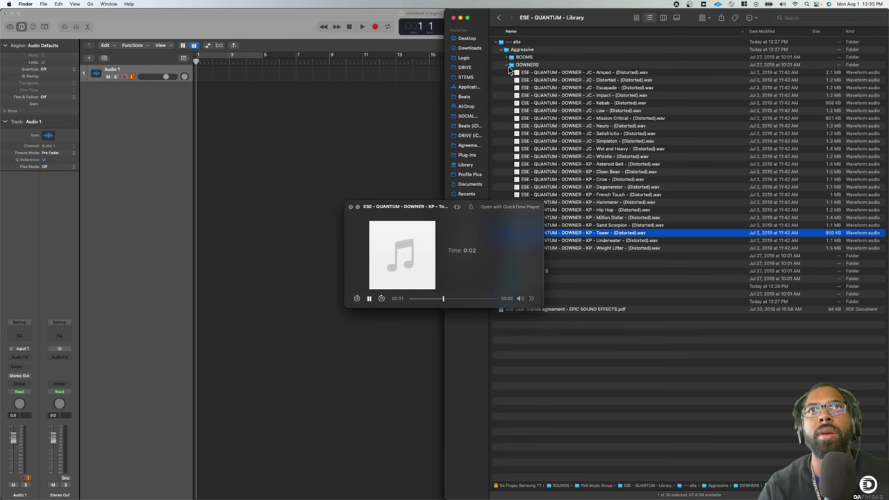
left_click(507, 65)
- Preview the distorted Horror and Splinter hits
left_click(507, 72)
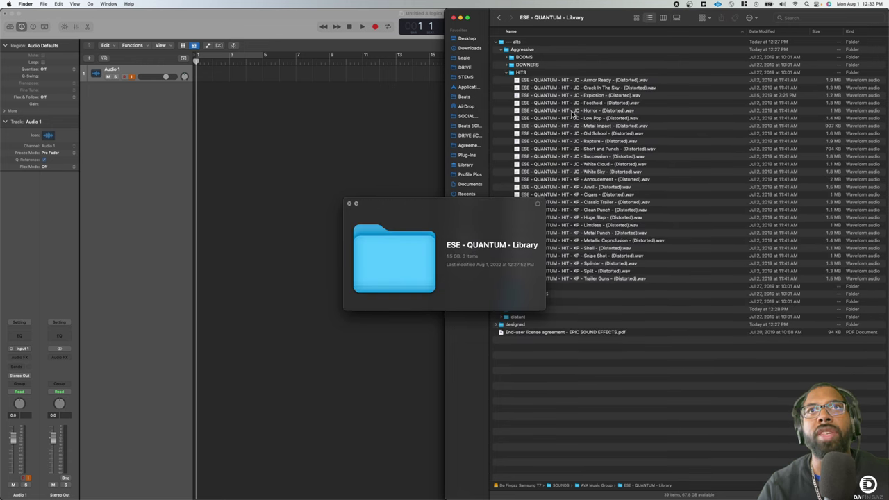
left_click(578, 115)
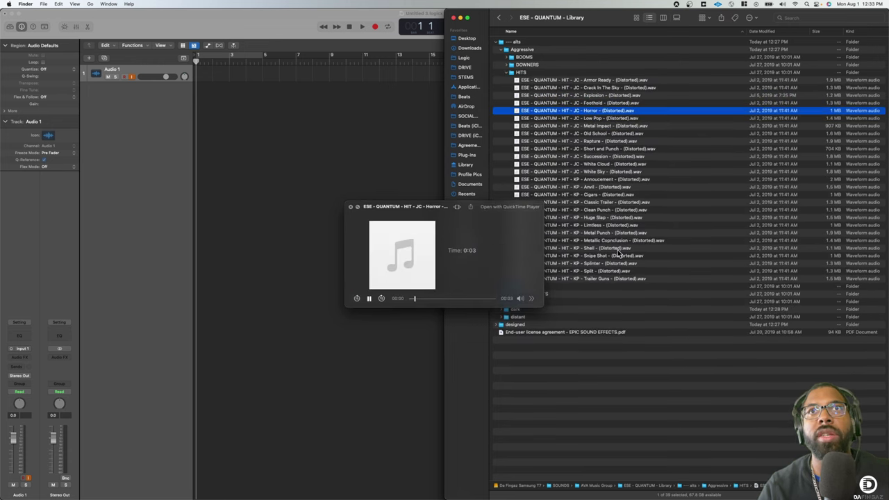
left_click(615, 264)
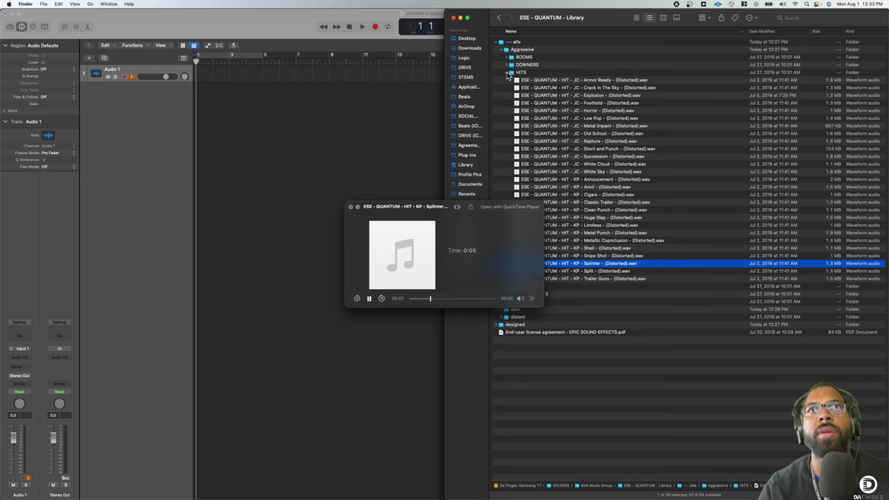
left_click(507, 72)
- Preview the distorted Detuned and Rollback risers
left_click(506, 80)
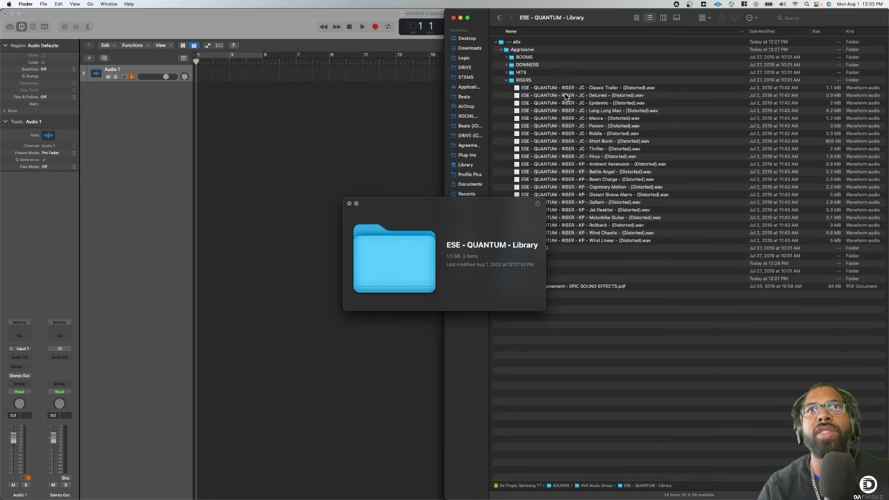
left_click(577, 95)
left_click(619, 226)
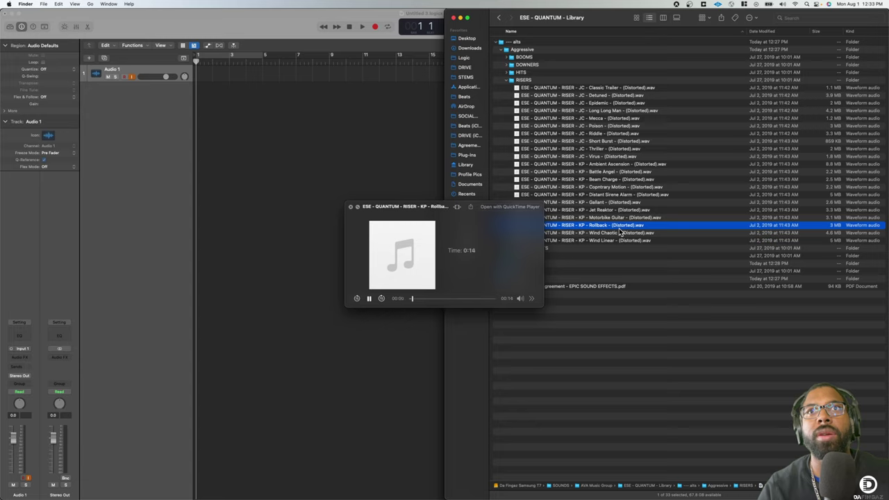
left_click(450, 298)
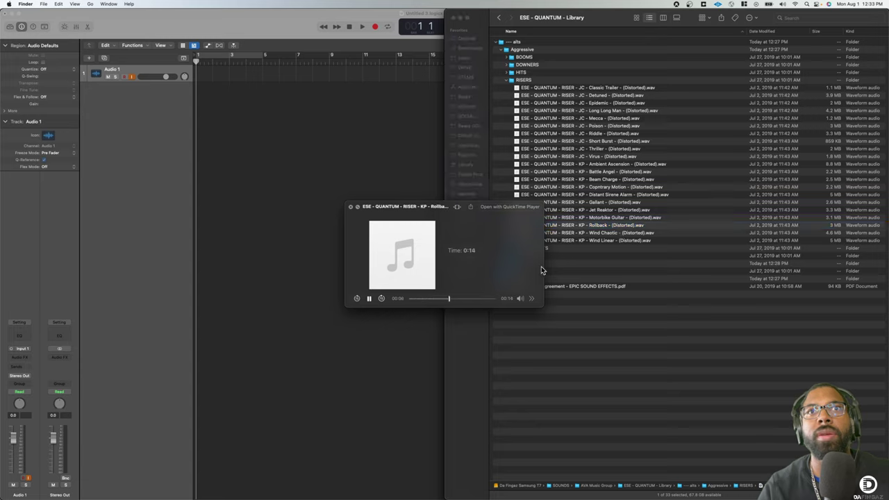
left_click(508, 80)
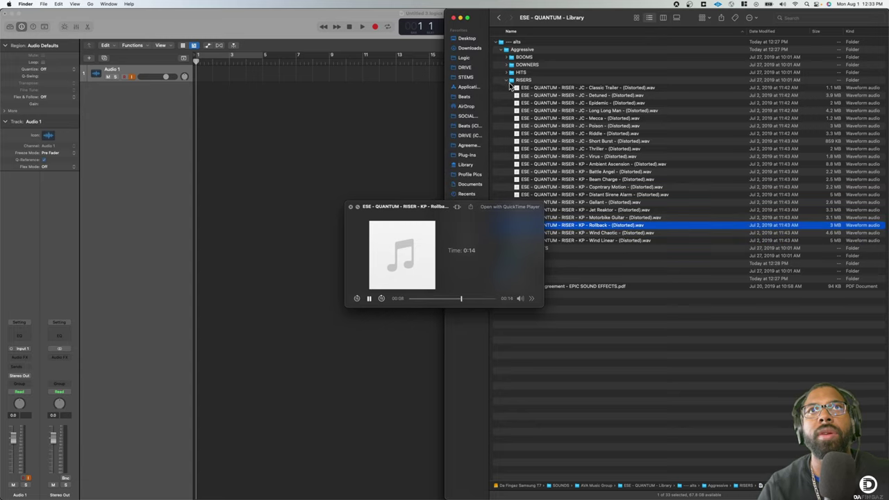
left_click(508, 81)
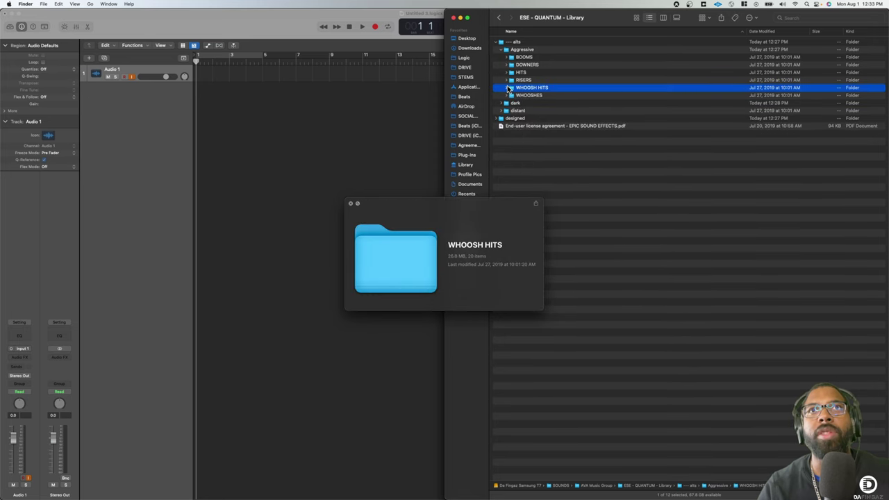
- Preview Aggressive whoosh hits like Clean Punch and the Light Beam and Quick Stamp whooshes
left_click(506, 88)
left_click(587, 142)
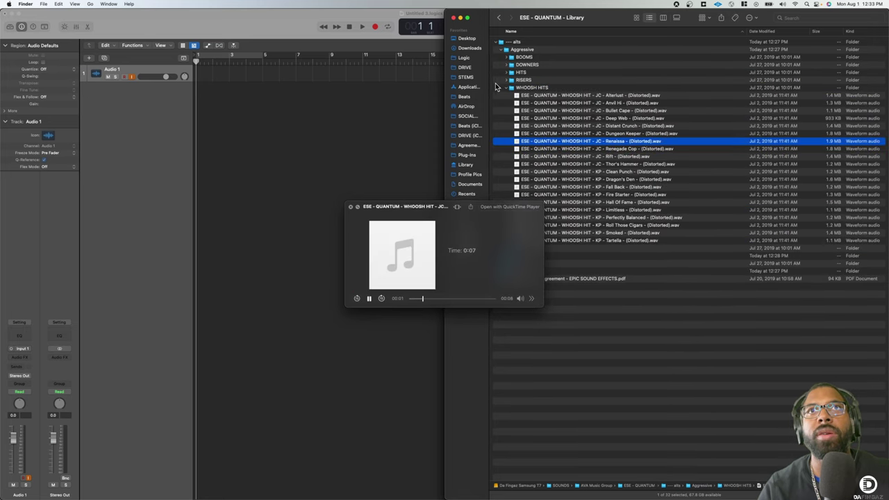
left_click(581, 172)
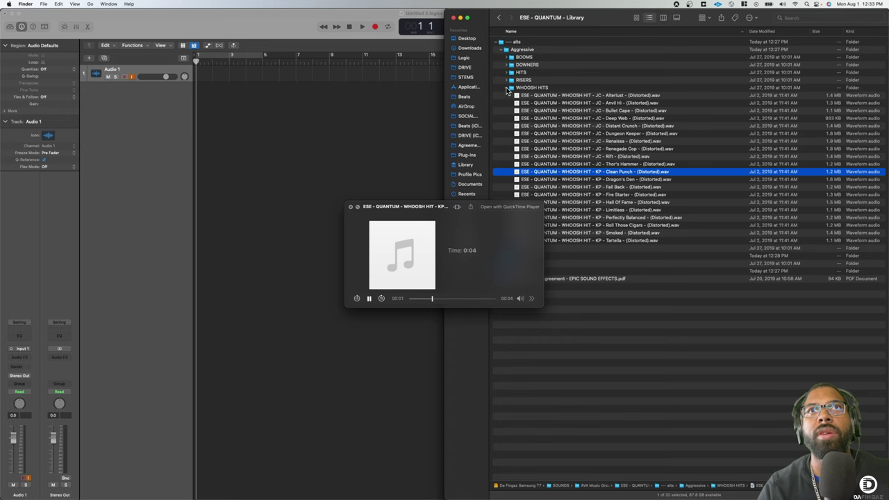
left_click(506, 88)
left_click(506, 96)
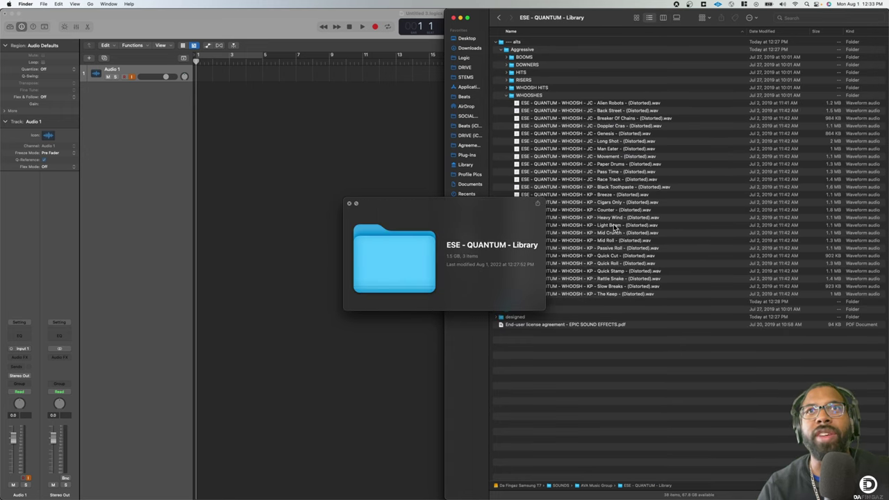
left_click(611, 225)
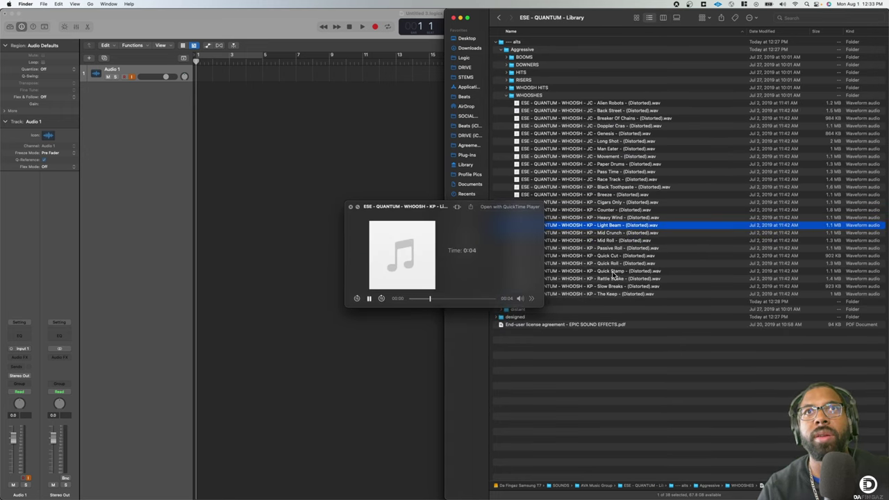
left_click(613, 271)
left_click(507, 97)
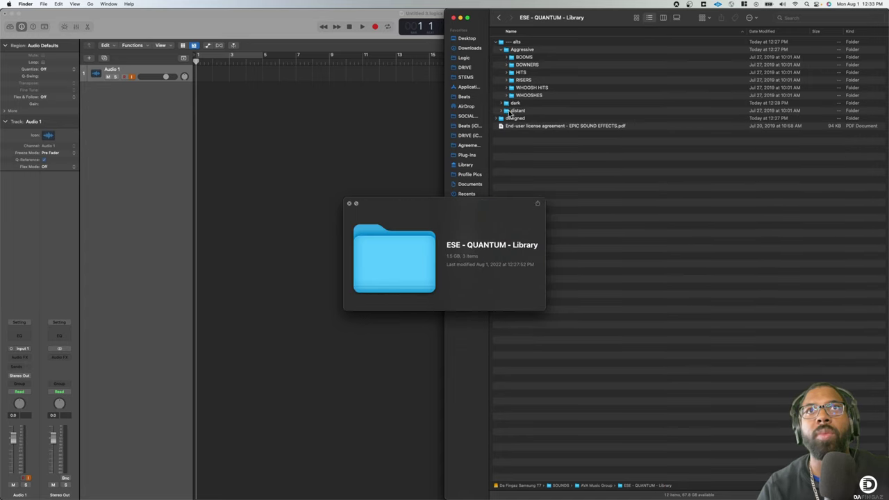
- Open the dark category and preview the Textural, Broken, Scorched and Emergence booms
left_click(503, 50)
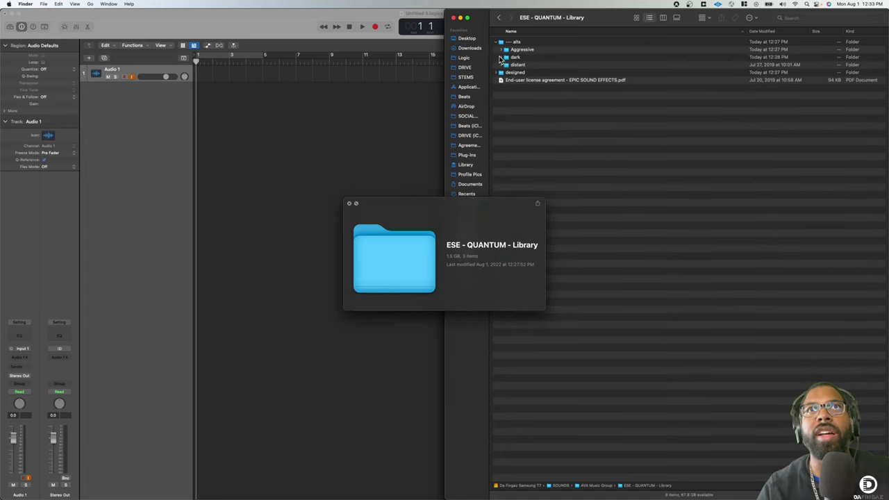
left_click(503, 58)
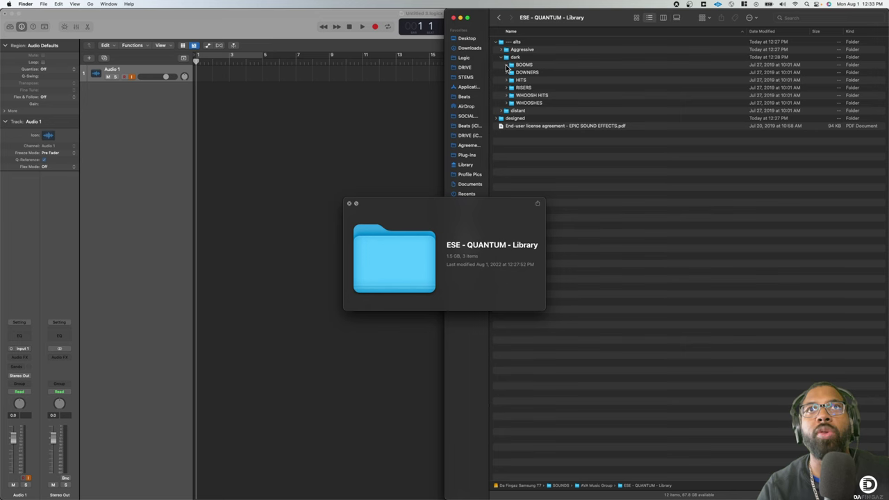
left_click(508, 65)
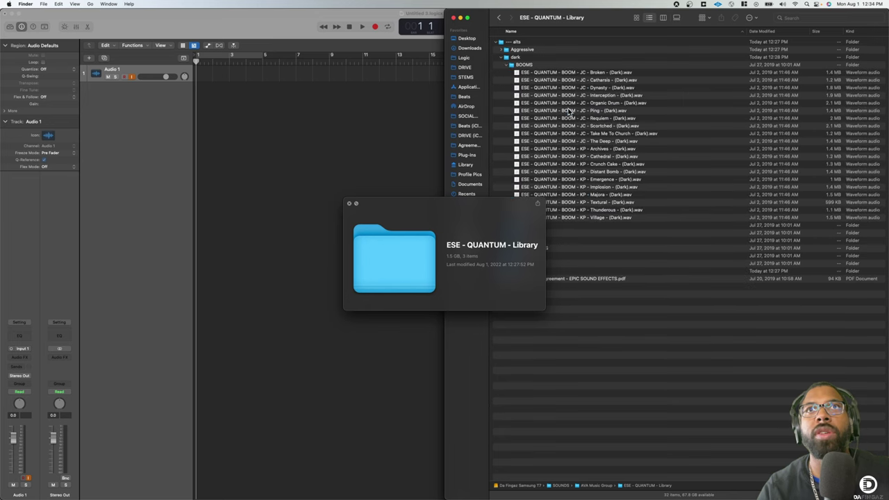
left_click(600, 202)
left_click(587, 73)
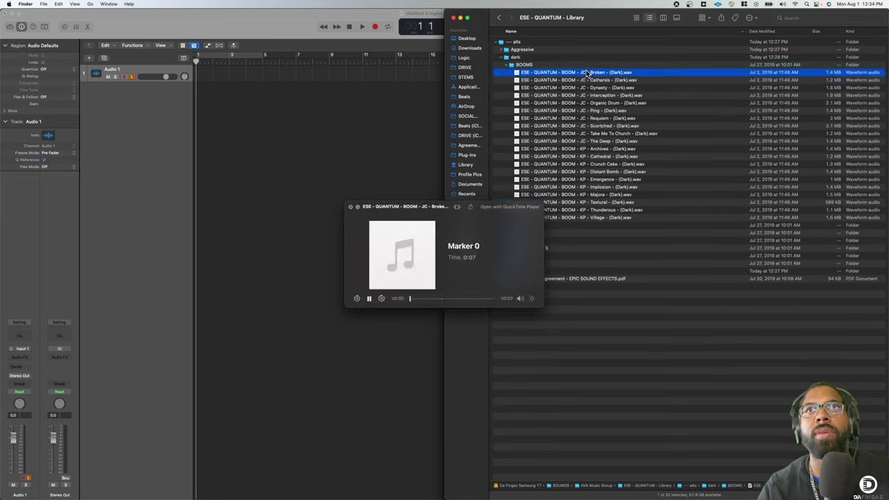
left_click(594, 128)
left_click(599, 179)
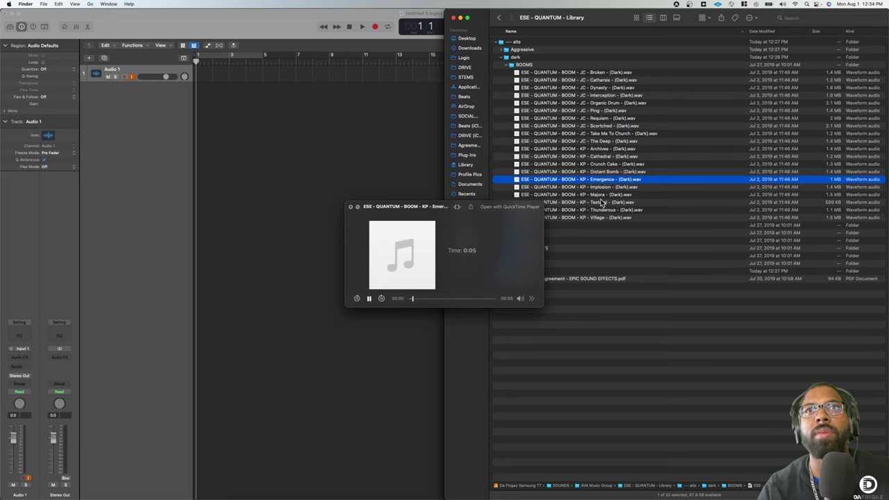
left_click(507, 65)
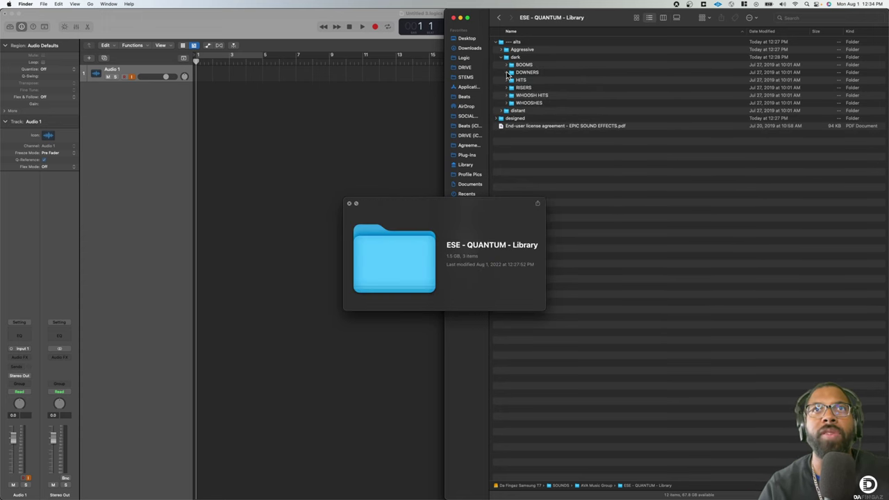
- Preview the dark Wet and Heavy, Degenerator and Million Dollar downers
left_click(508, 72)
left_click(586, 157)
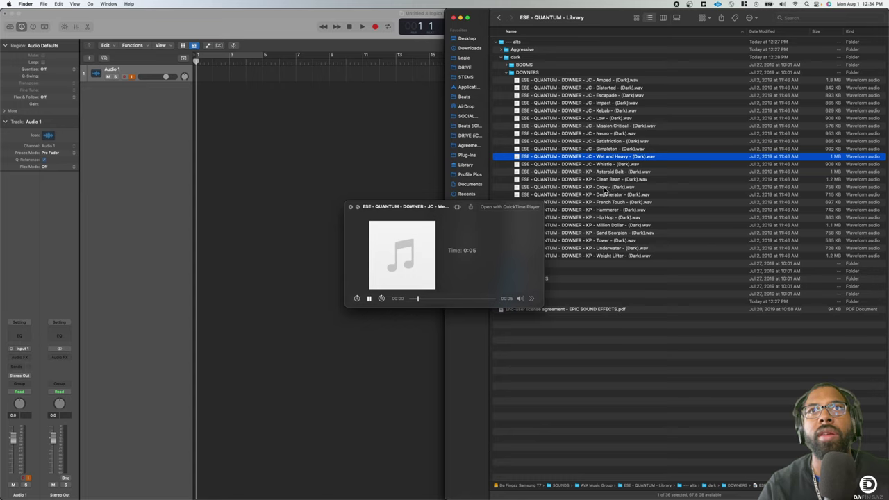
left_click(607, 195)
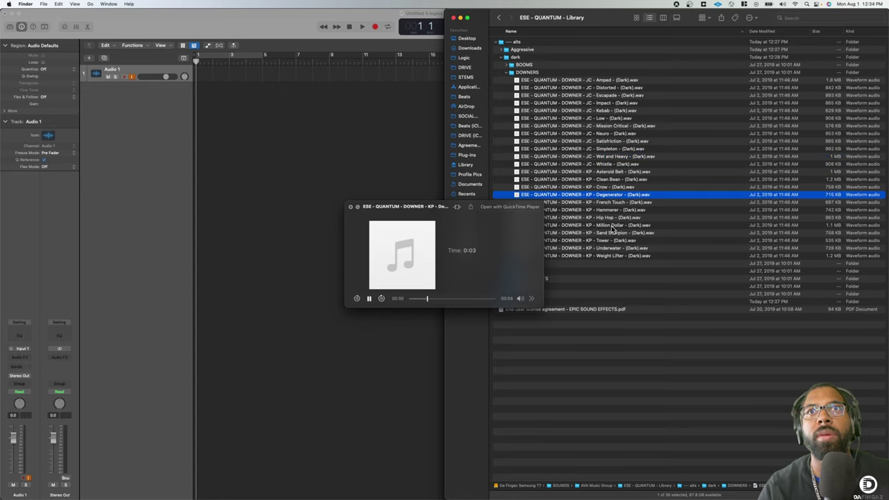
left_click(612, 226)
left_click(507, 73)
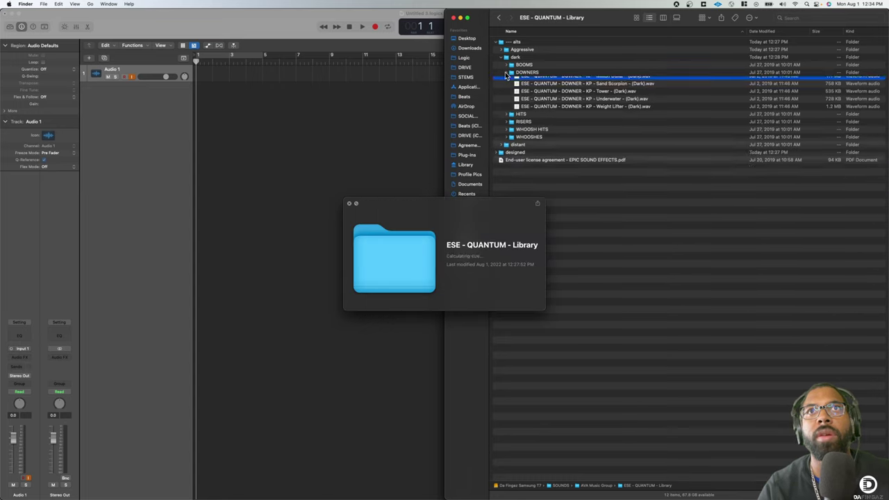
- Preview the dark Foothold, Metal Punch and Splinter hits
left_click(507, 80)
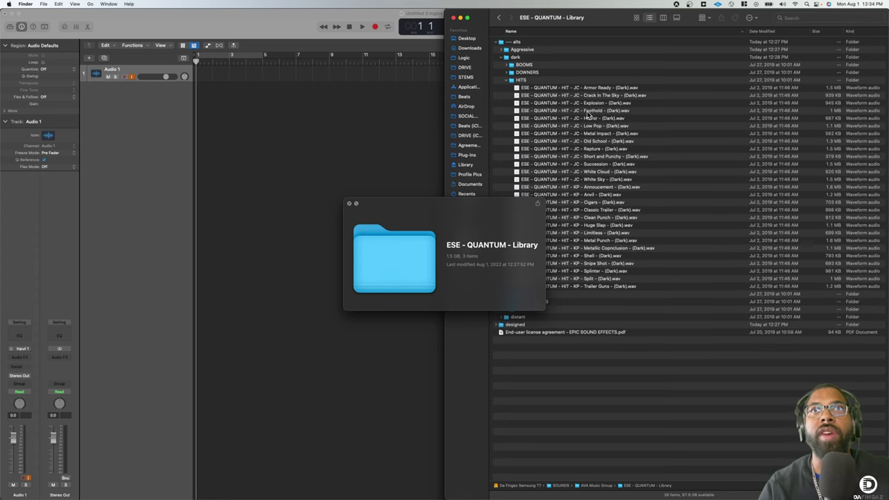
left_click(576, 111)
left_click(614, 242)
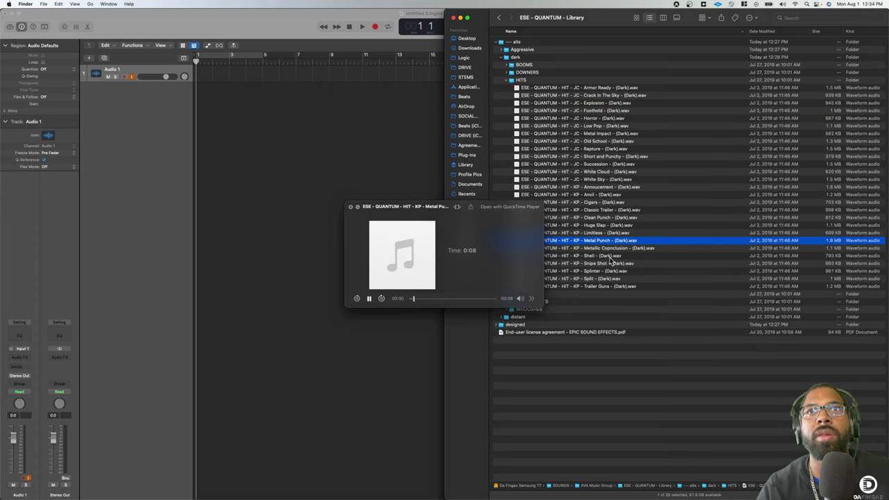
left_click(609, 272)
left_click(507, 81)
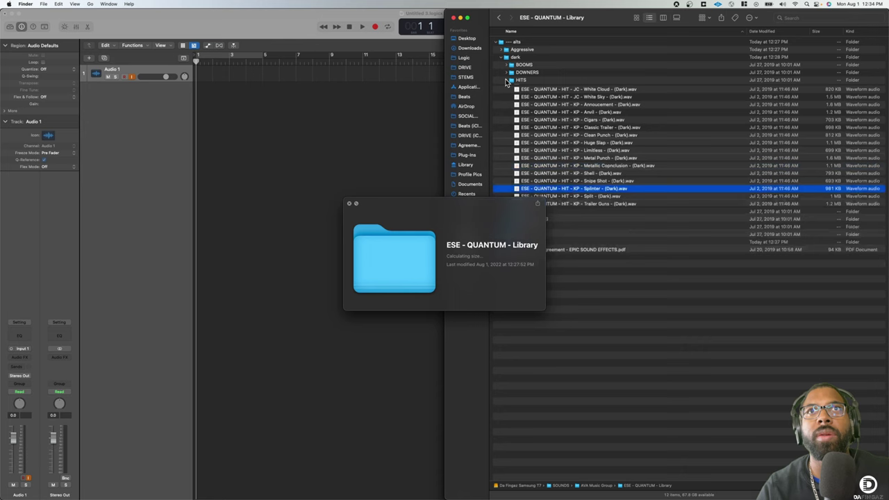
- Preview the dark Virus and Rollback risers
left_click(507, 88)
left_click(599, 164)
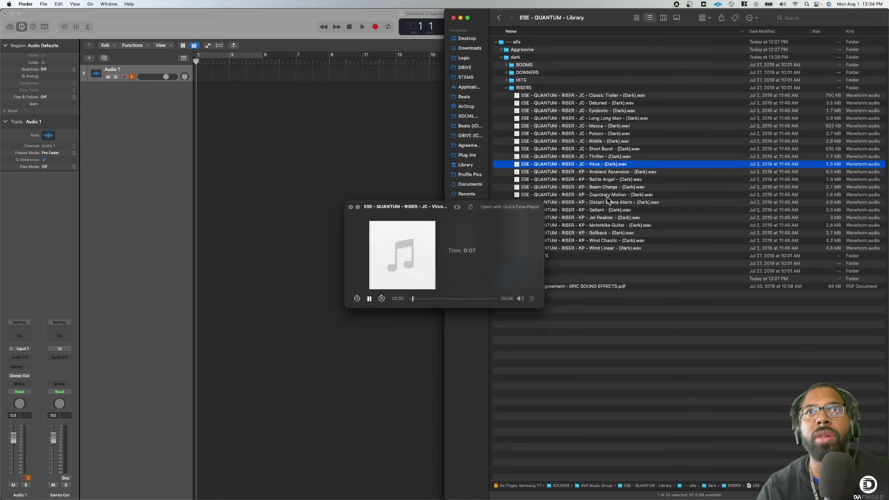
left_click(604, 234)
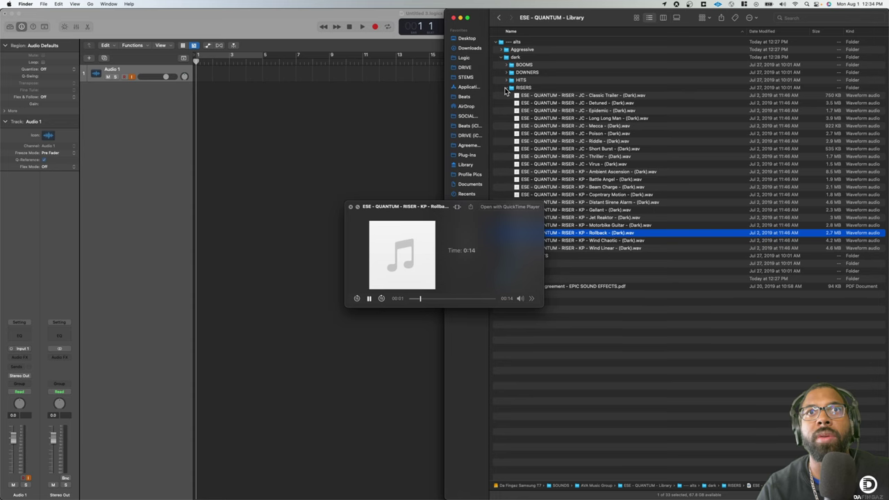
left_click(506, 88)
- Preview the Distant Crunch and Roll Those Cigars whoosh hits, then the Man Eater and Mid Roll whooshes
left_click(507, 95)
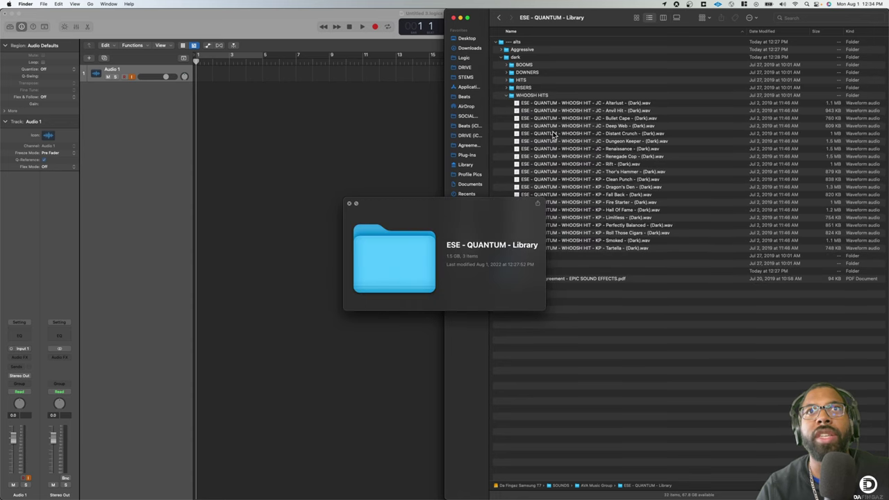
left_click(549, 133)
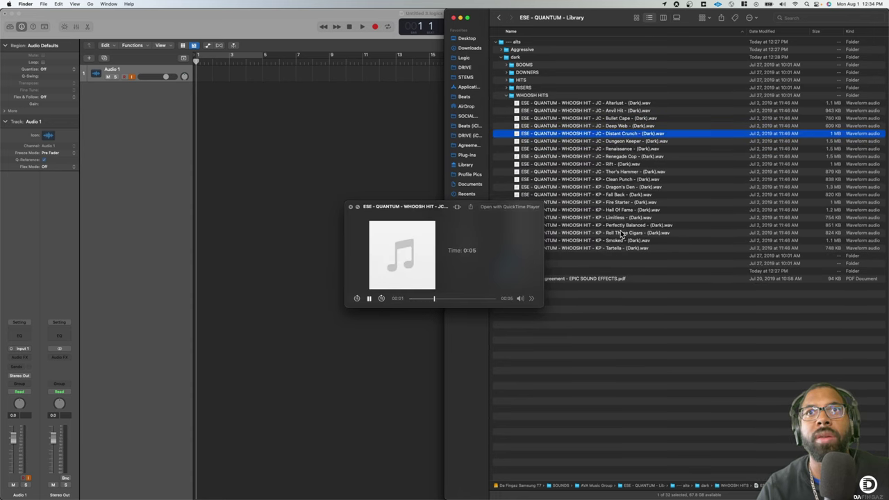
left_click(622, 234)
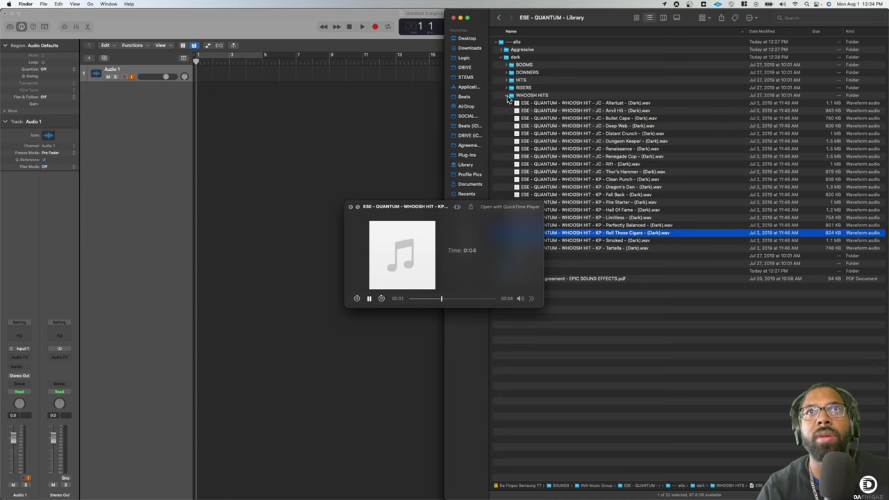
left_click(507, 96)
left_click(507, 104)
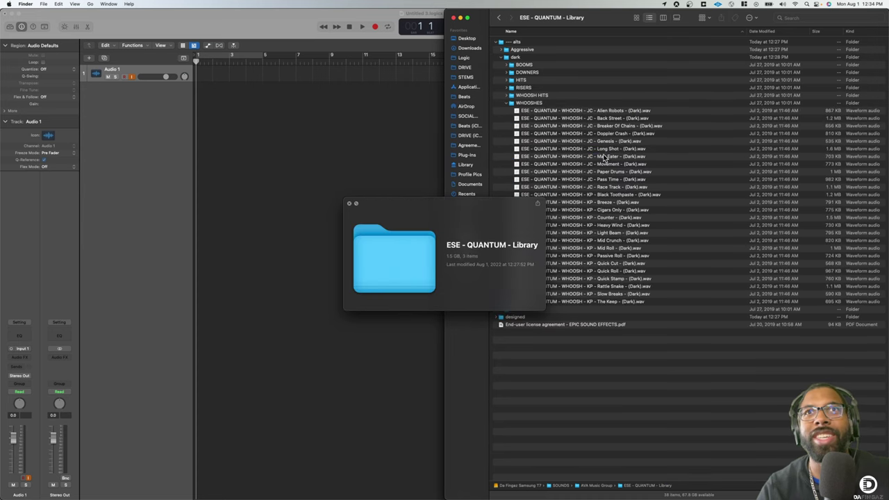
left_click(602, 157)
left_click(611, 249)
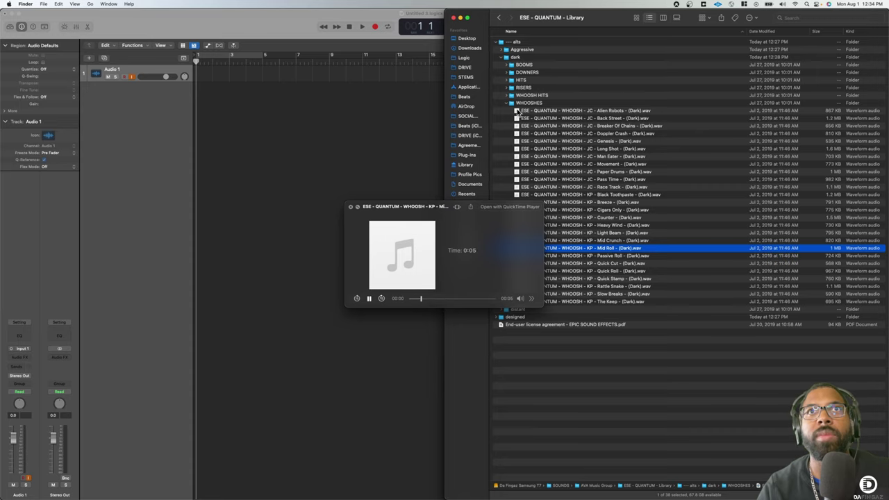
- Open the distant sounds and audition the Requiem and Implosion booms
left_click(507, 104)
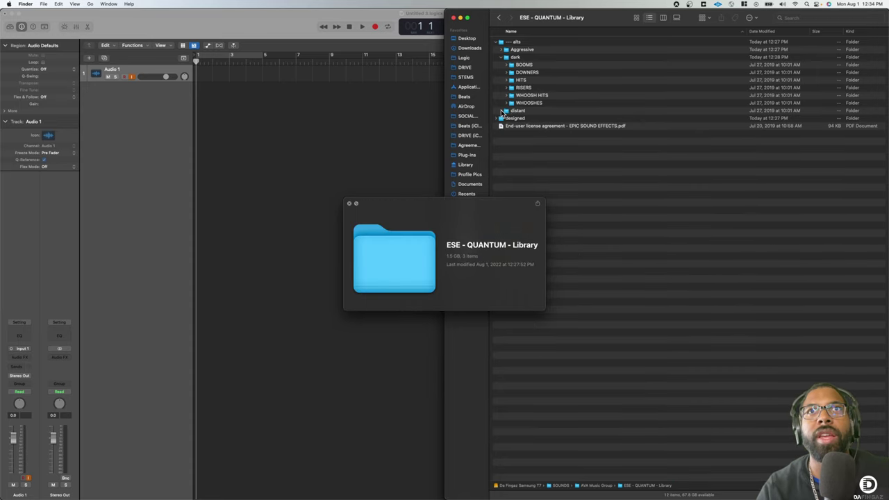
left_click(502, 111)
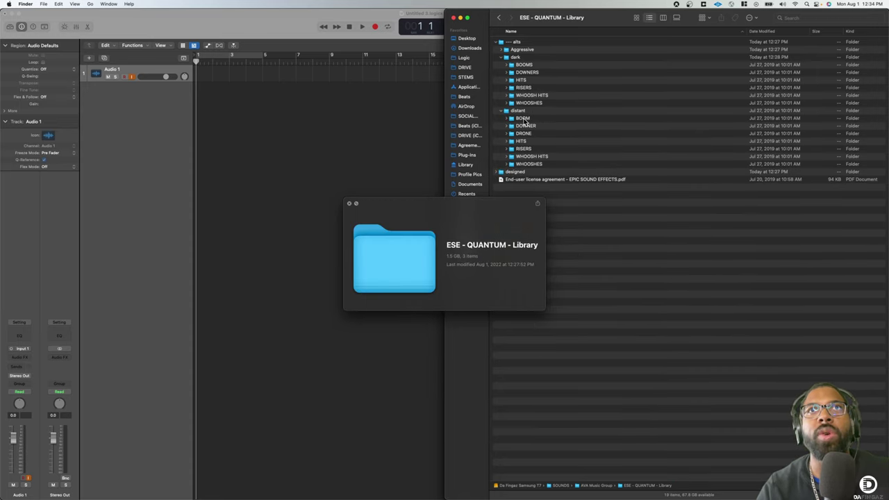
left_click(502, 57)
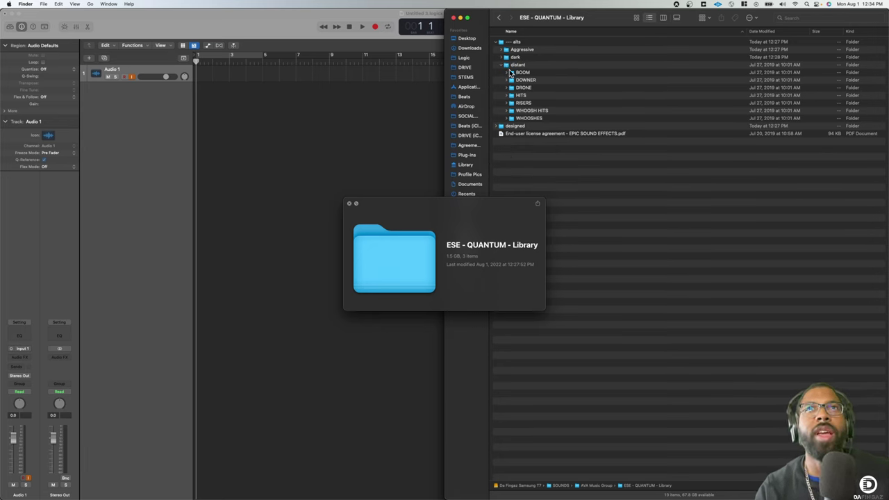
left_click(506, 72)
left_click(564, 126)
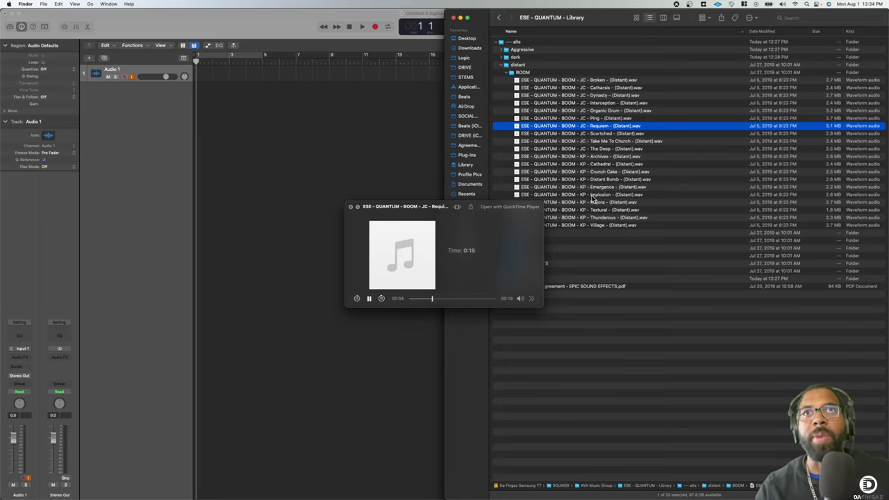
left_click(592, 196)
left_click(509, 72)
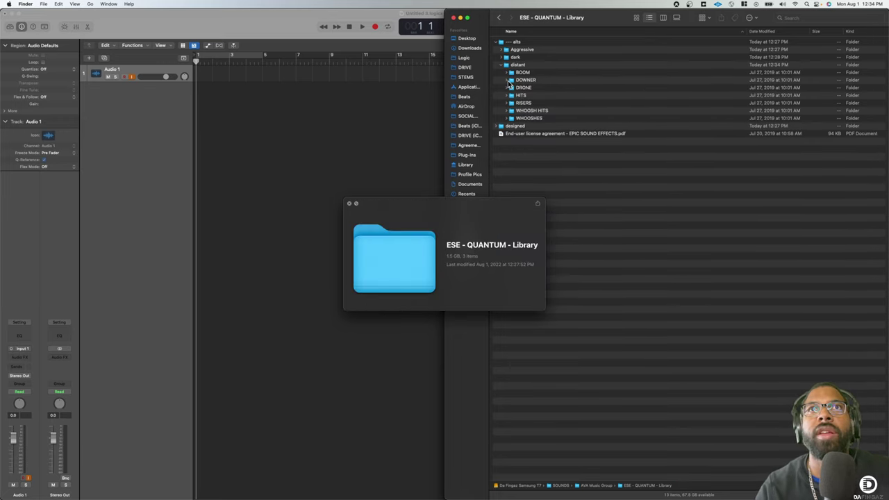
- Audition the Low and Degenerator downers and the LA 2019 and Spinner drones
left_click(506, 80)
left_click(580, 126)
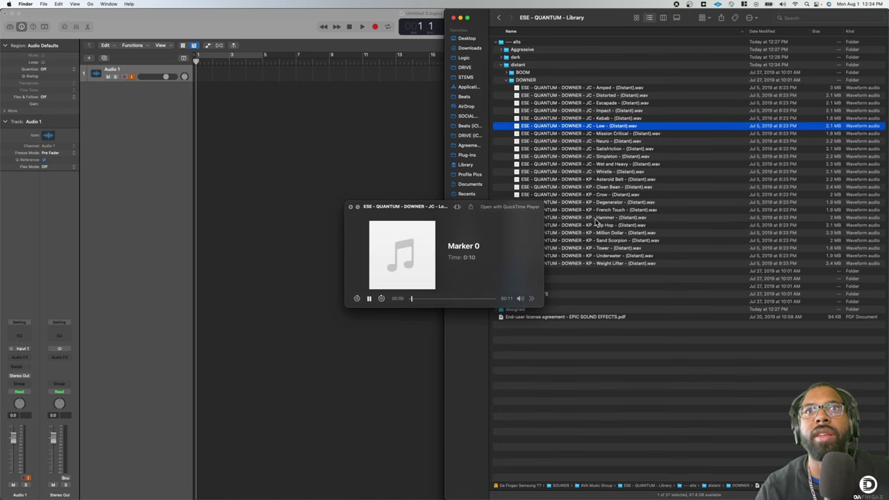
left_click(596, 202)
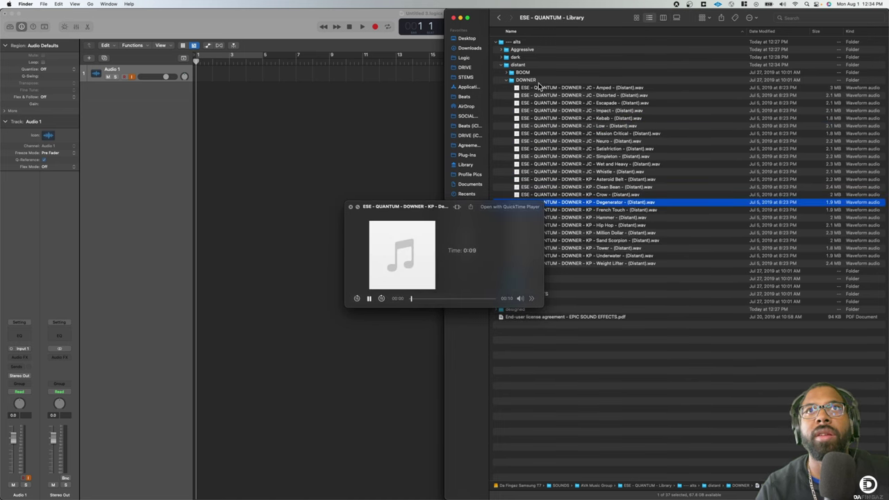
left_click(508, 80)
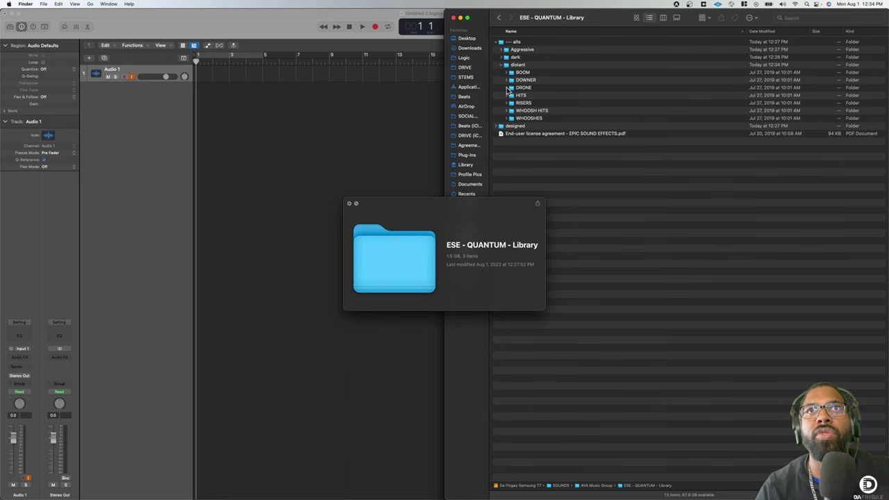
left_click(507, 88)
left_click(596, 171)
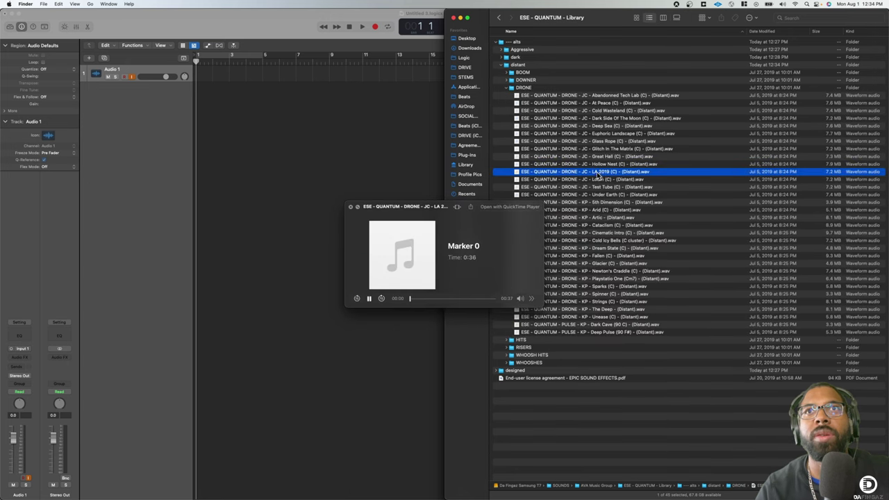
left_click(606, 294)
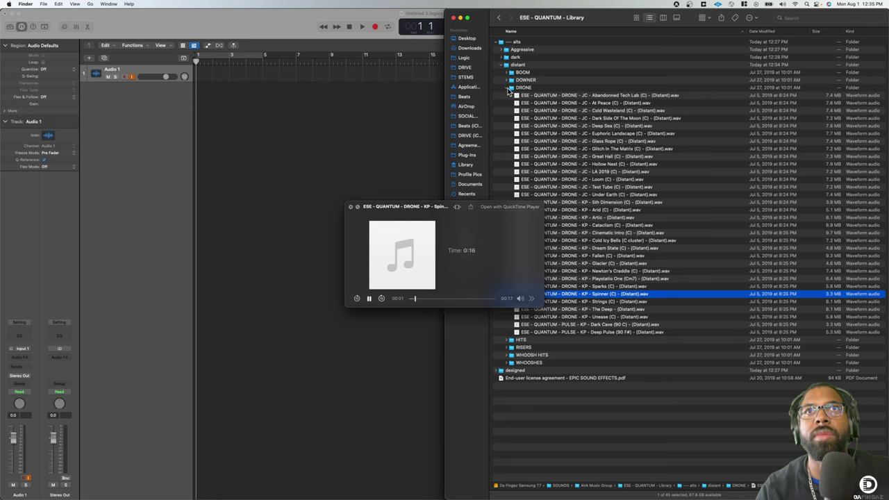
left_click(508, 89)
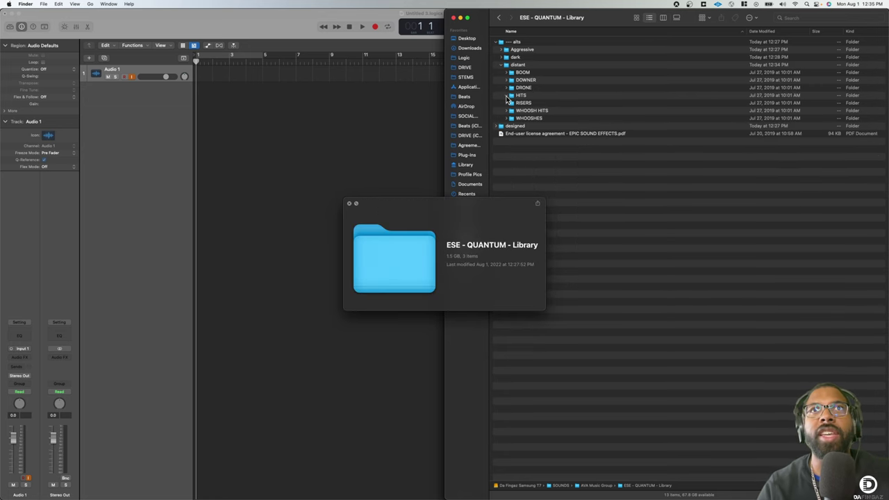
- Audition the Horror and Trailer Guns hits and the Riddle and Contrary Motion risers
left_click(507, 95)
left_click(556, 134)
left_click(608, 302)
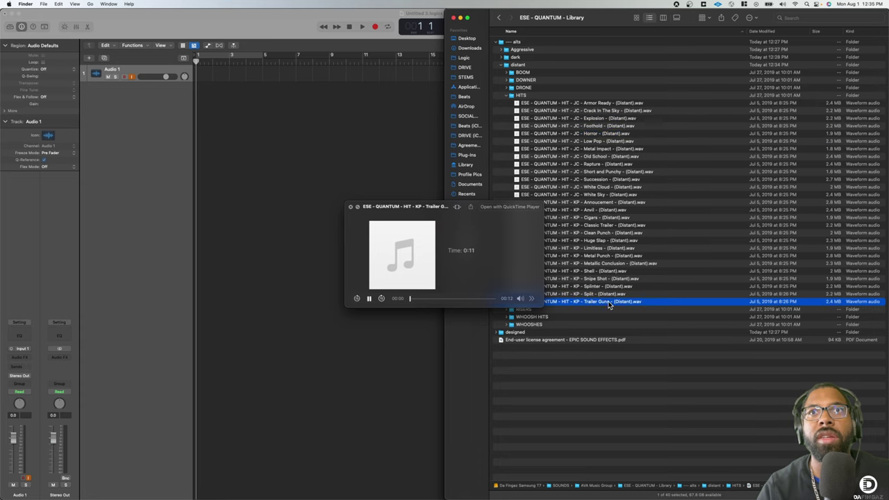
left_click(508, 95)
left_click(508, 103)
left_click(577, 156)
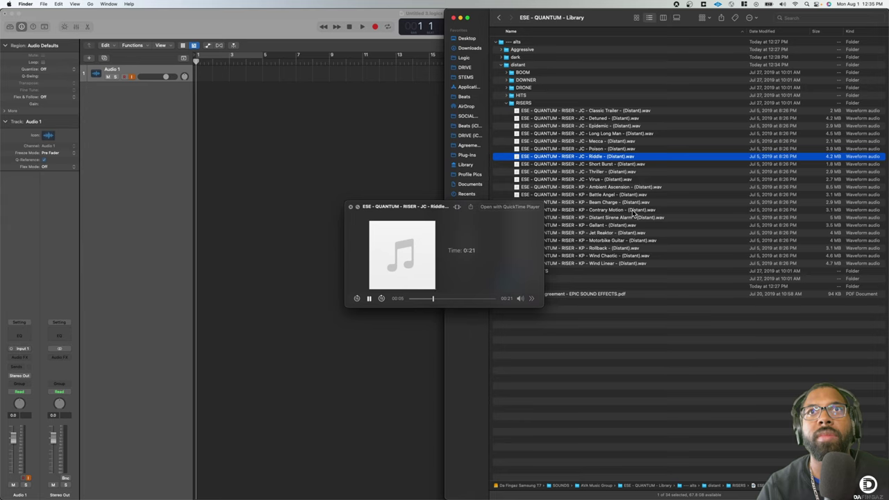
left_click(633, 212)
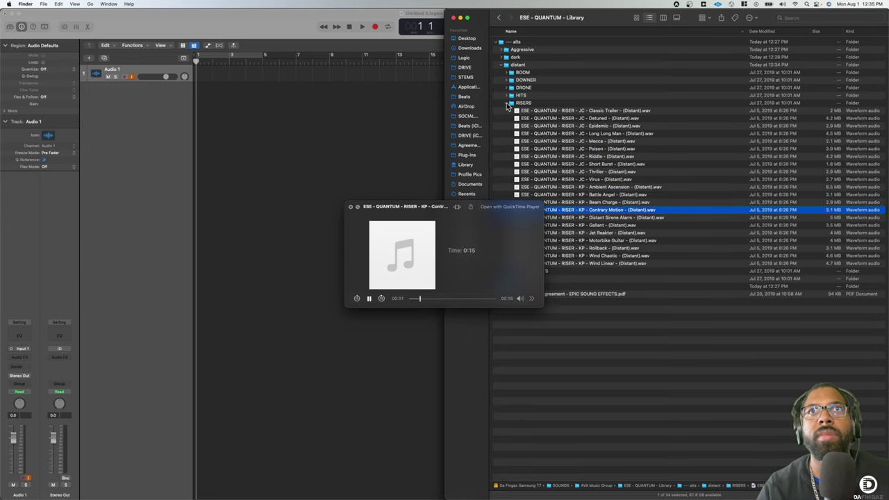
left_click(509, 104)
- Audition the Deep Web and Tartella whoosh hits and the Genesis and The Keep whooshes
left_click(507, 111)
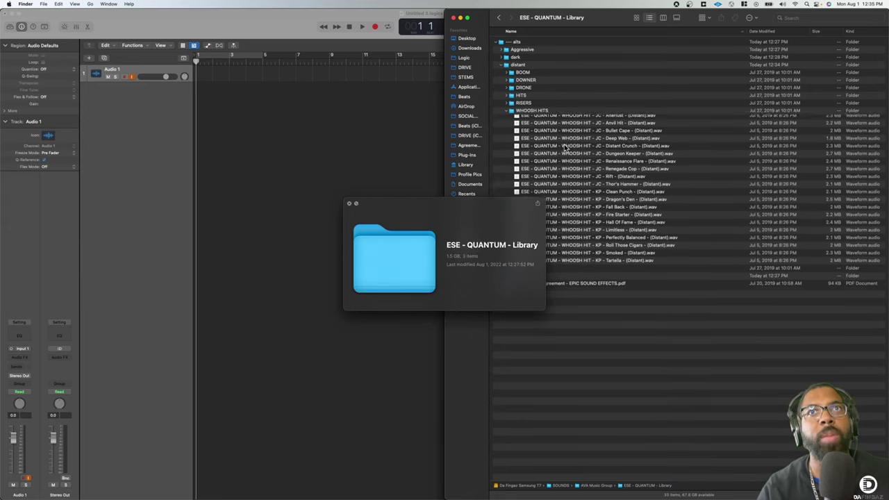
left_click(556, 142)
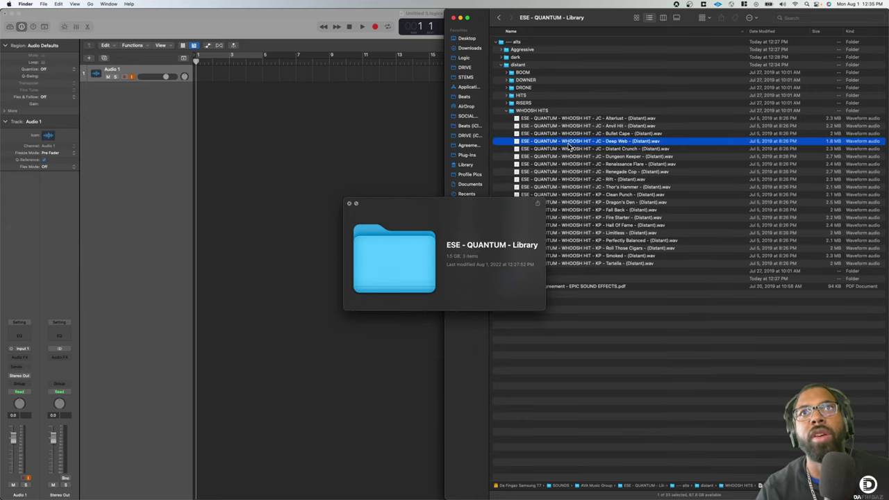
left_click(635, 264)
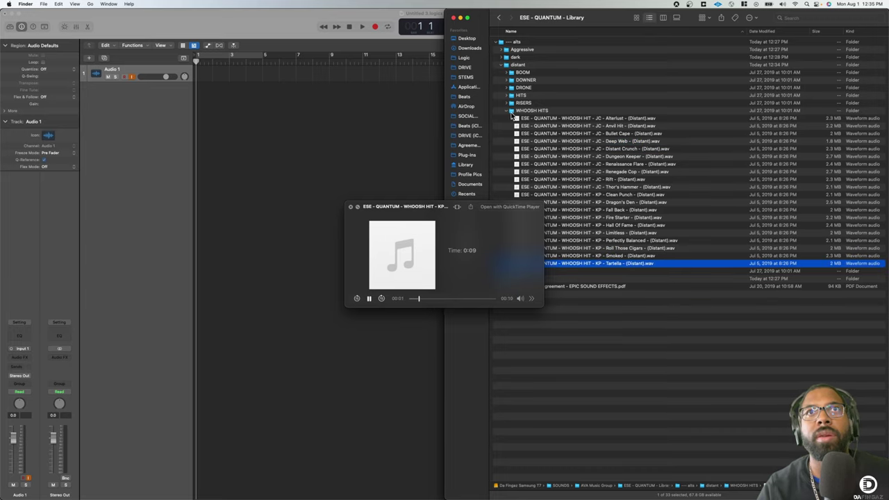
left_click(509, 111)
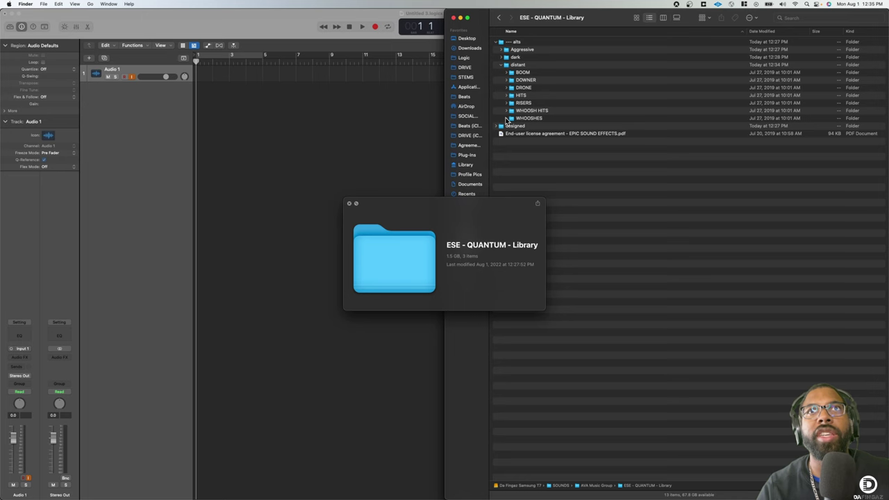
left_click(508, 118)
left_click(588, 156)
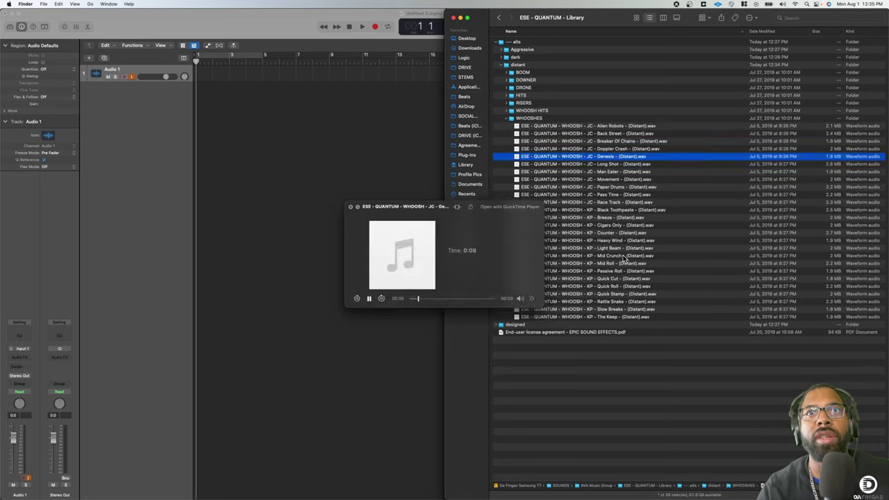
left_click(632, 317)
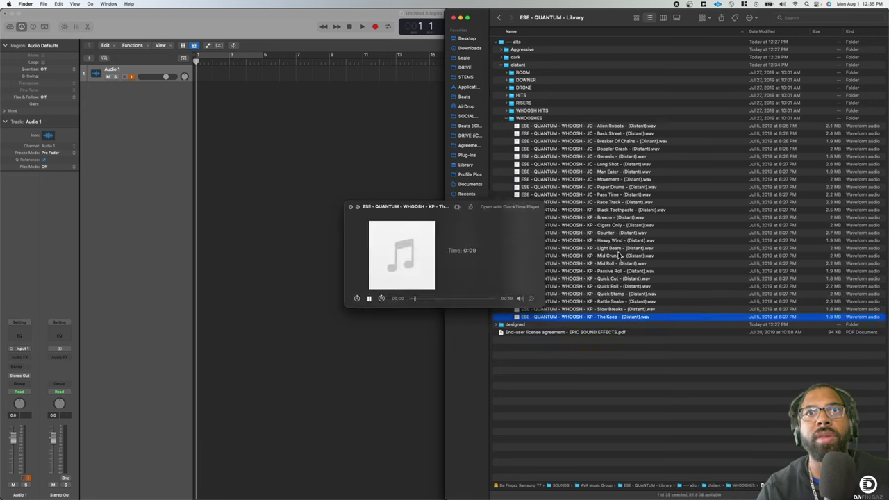
- Select all 20 designed boom files, Broken through Village
left_click(508, 119)
left_click(502, 64)
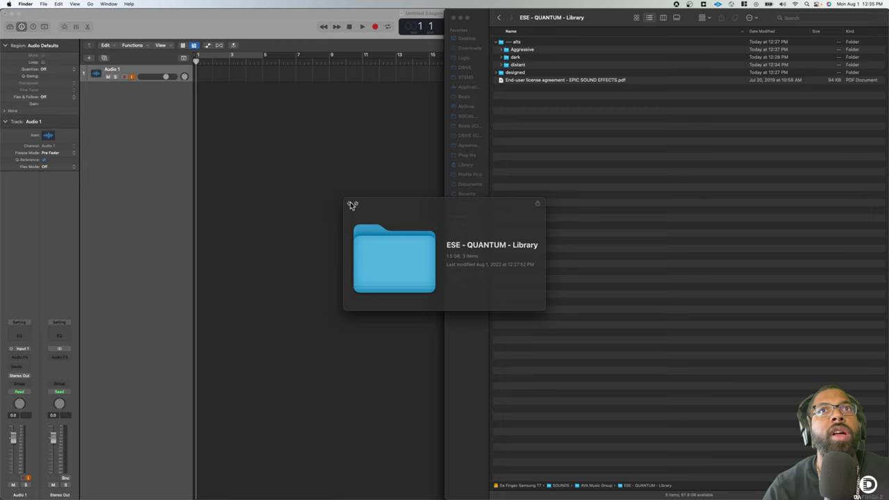
left_click(350, 203)
left_click(497, 72)
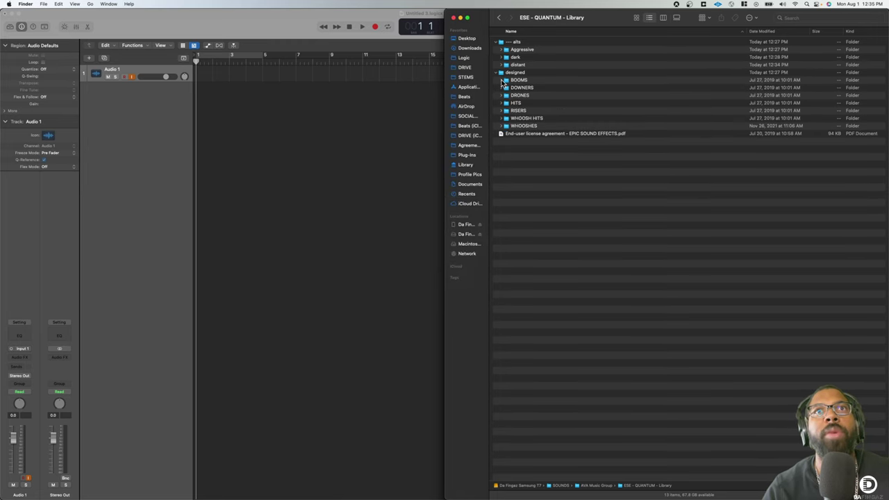
left_click(502, 80)
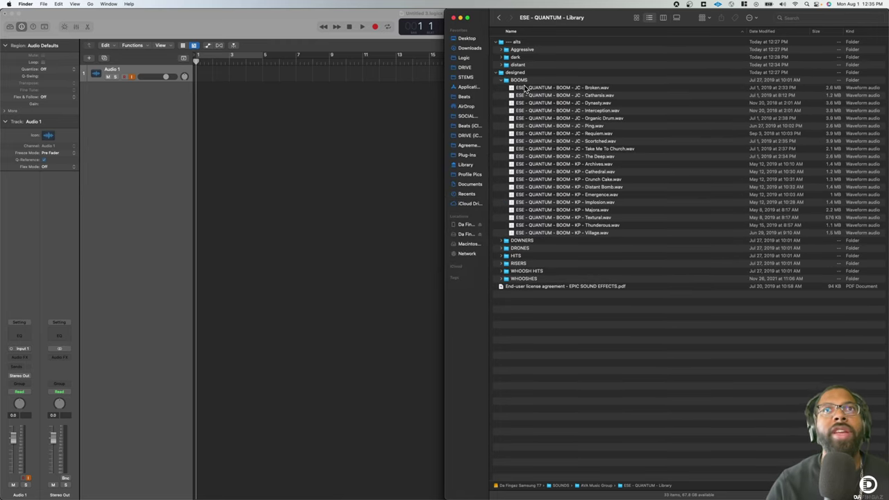
left_click(525, 88)
left_click(571, 233, "shift")
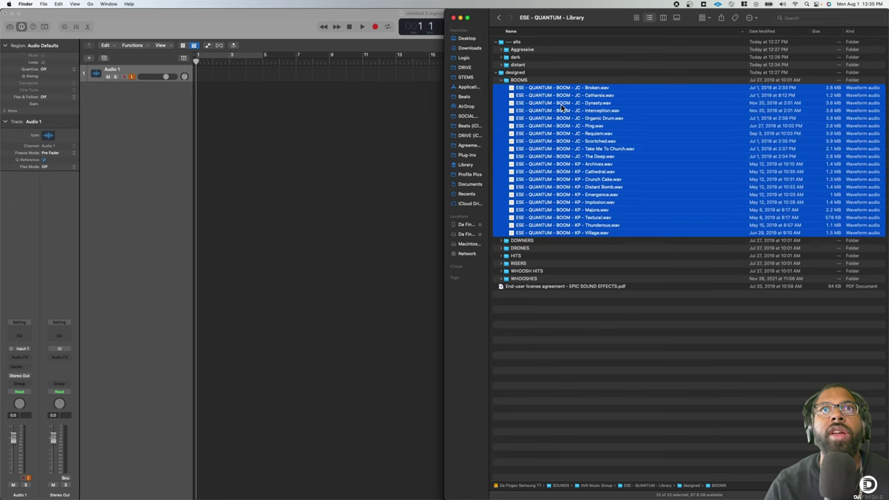
- Load the booms into a new Sampler track named AVA Quantum BOOMS
mouse_move(566, 90)
left_mouse_down()
mouse_move(146, 127)
mouse_move(133, 98)
mouse_move(191, 96)
left_mouse_up()
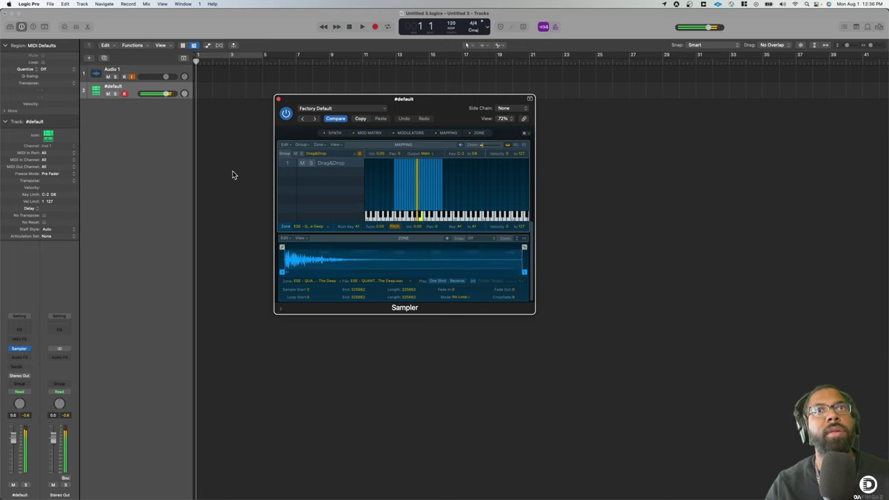
double_click(134, 85)
type("AVA Quantum BOOM")
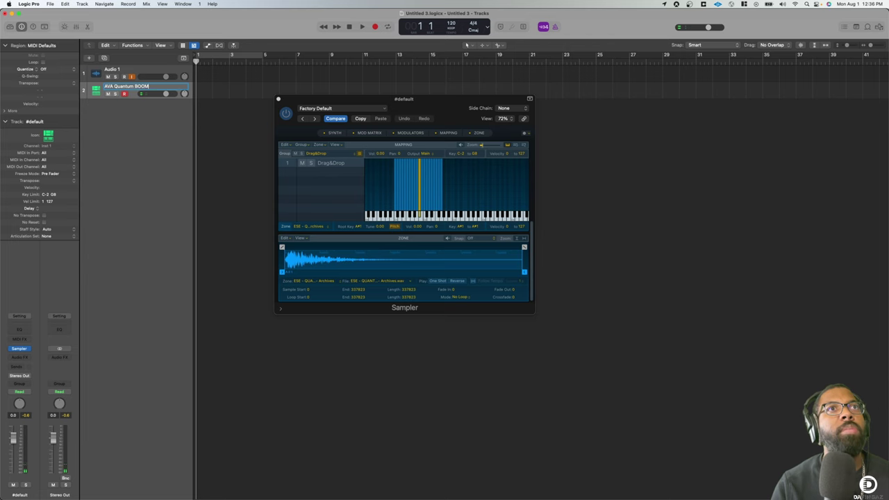
type("S")
key("Return")
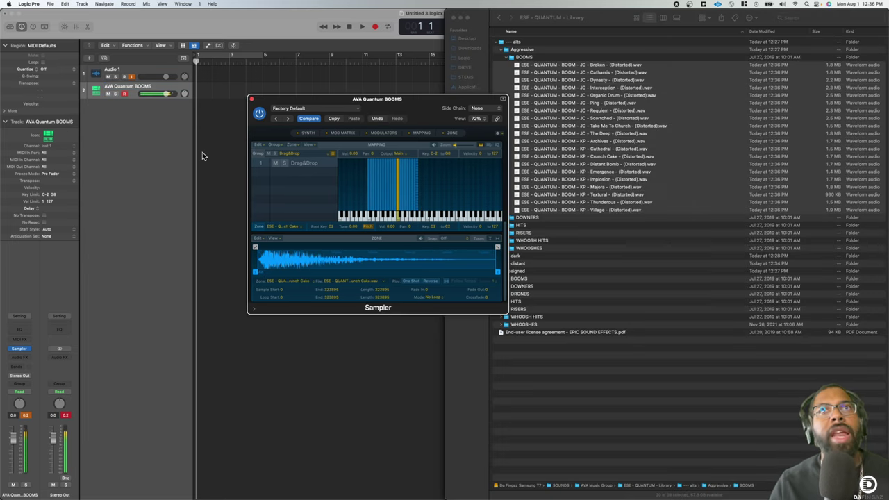
left_click(252, 99)
- Return to the sample library and collapse the Aggressive BOOMS folder
key("super+Tab")
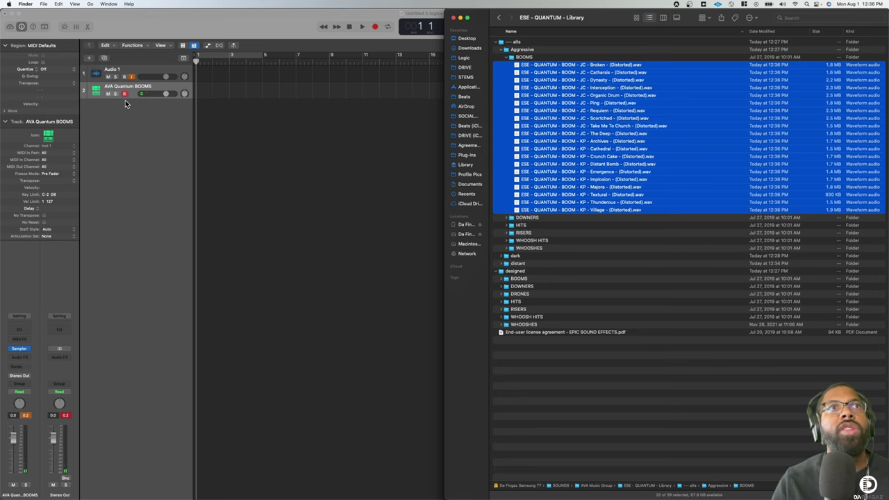
key("super+Tab")
key("super+Tab")
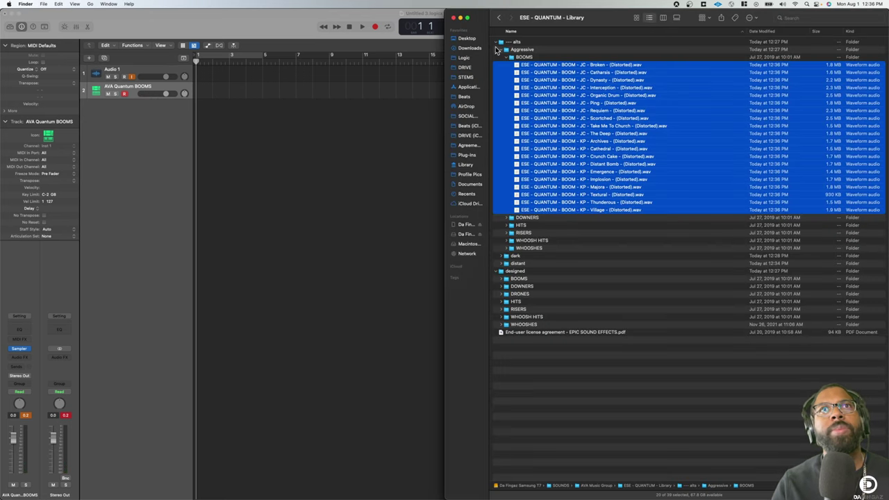
left_click(503, 59)
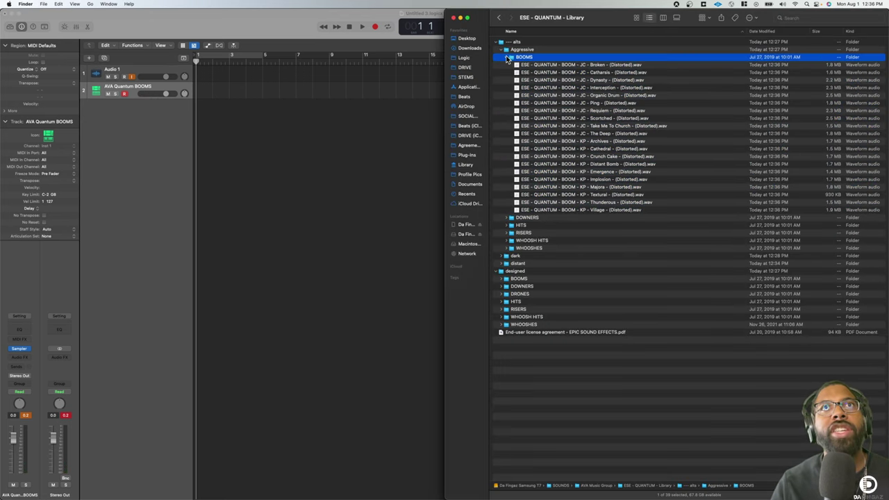
left_click(507, 58)
- Preview the Dynasty boom and add it on a new track at bar 1
left_click(497, 43)
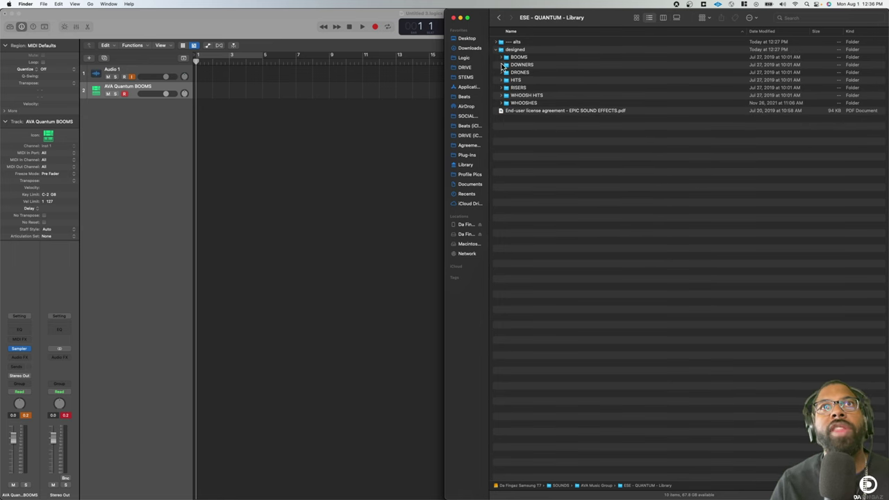
left_click(503, 58)
left_click(535, 80)
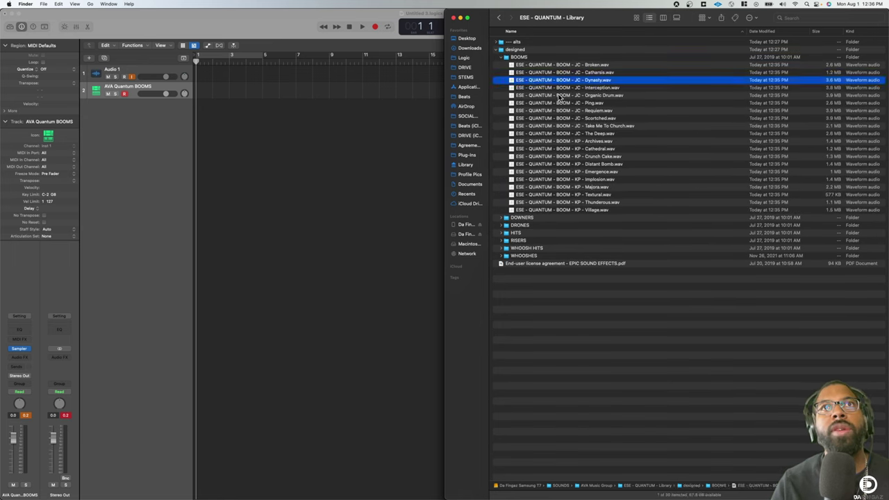
key("space")
key("space")
left_click_drag(563, 81, 196, 142)
- Preview the Glass Rope drone and add it on a new track at bar 1
left_click(500, 57)
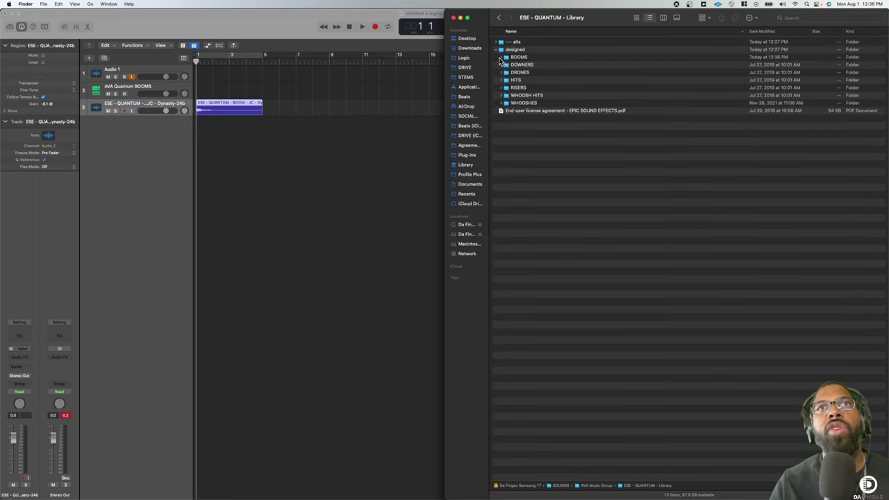
left_click(501, 72)
left_click(572, 104)
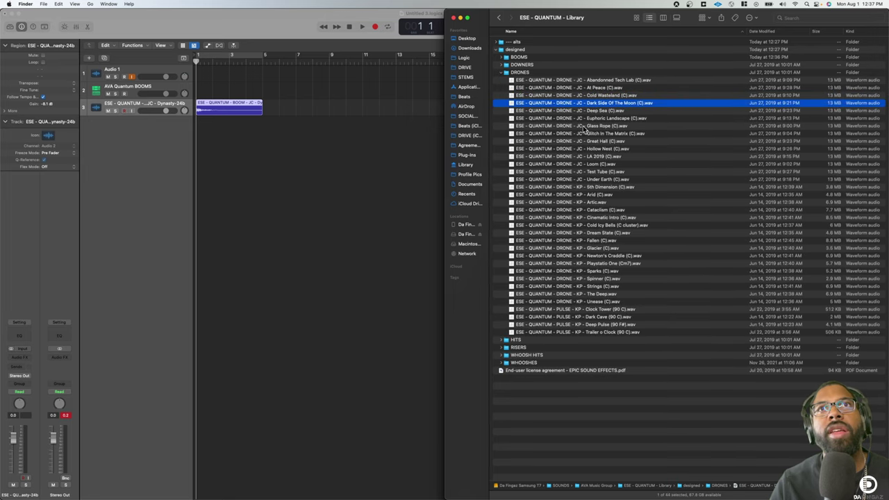
left_click(584, 125)
key("space")
key("space")
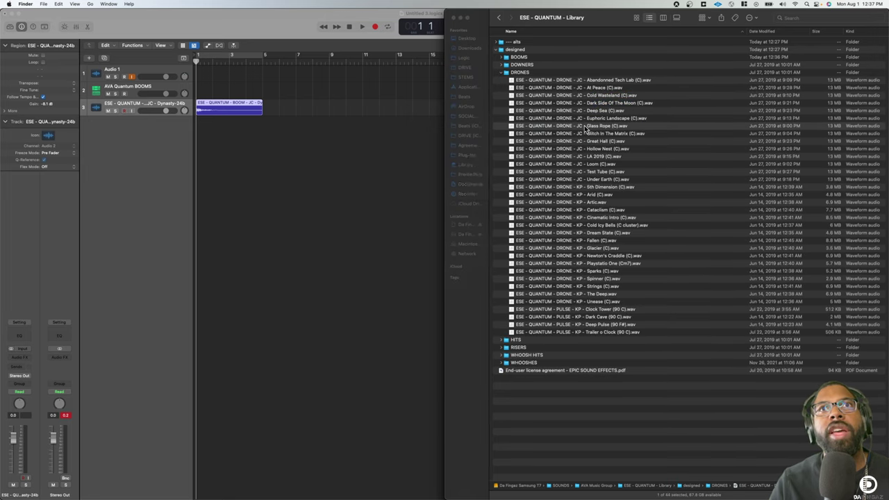
mouse_move(586, 129)
left_mouse_down()
mouse_move(201, 155)
mouse_move(228, 143)
left_mouse_up()
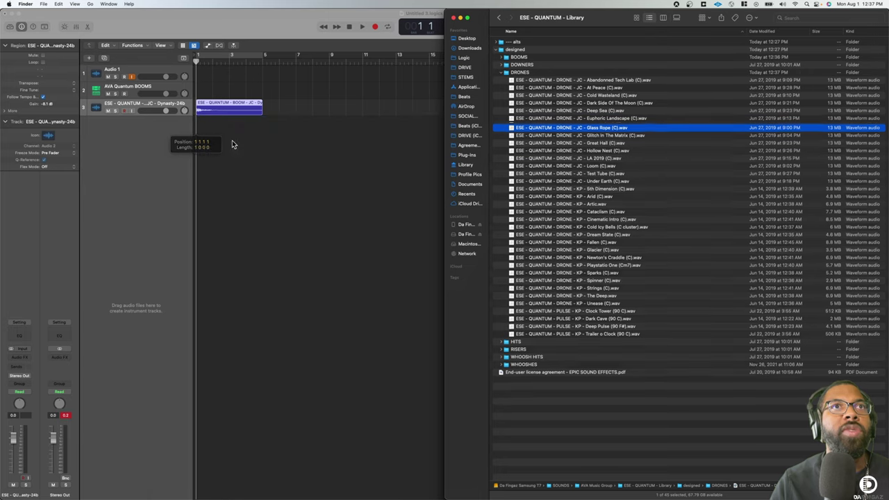
- Re-audition the Glass Rope drone, then go back to the sound library
key("space")
key("space")
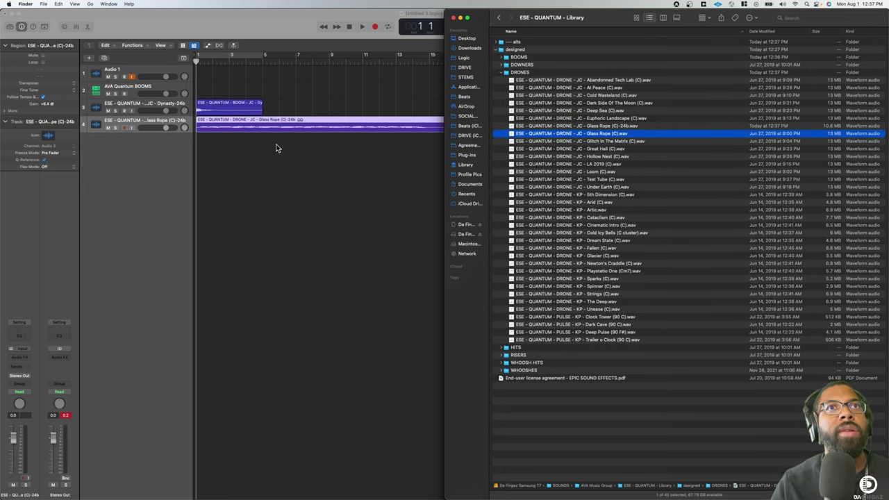
left_click(276, 147)
key("space")
key("super+Tab")
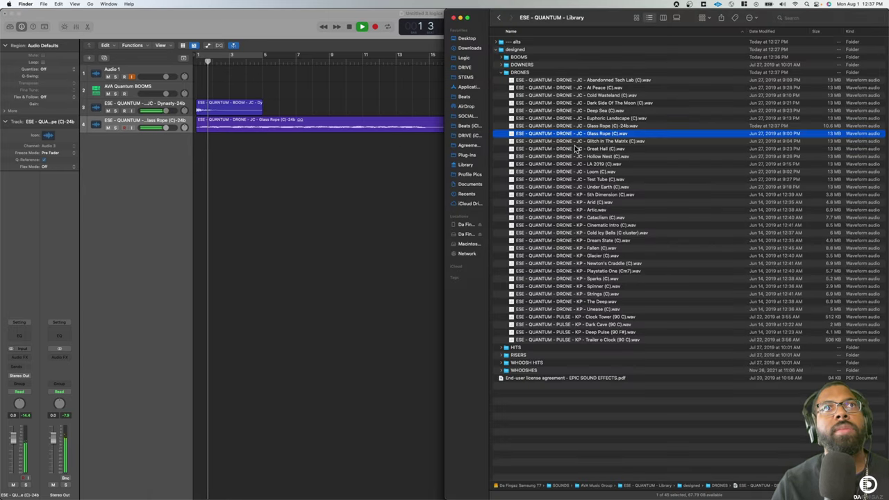
left_click(511, 80)
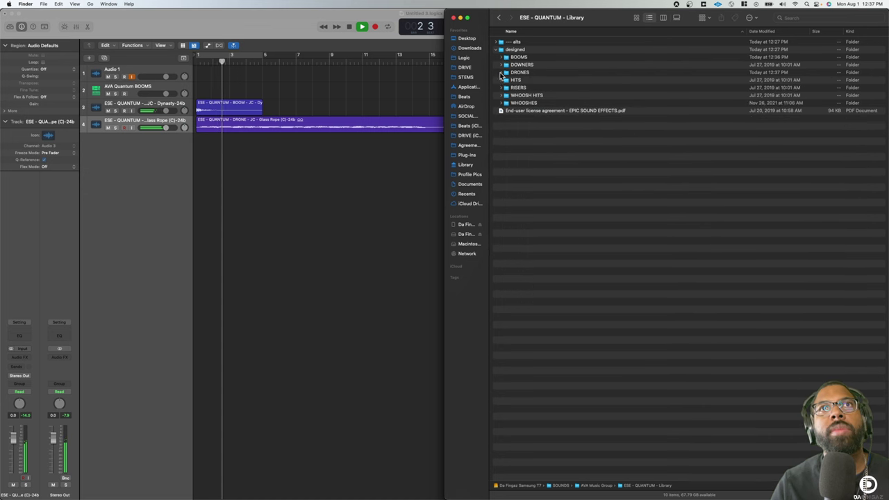
left_click(502, 79)
- Place the Horror hit at bar 5 and copy it along toward bar 17
left_click(549, 119)
key("space")
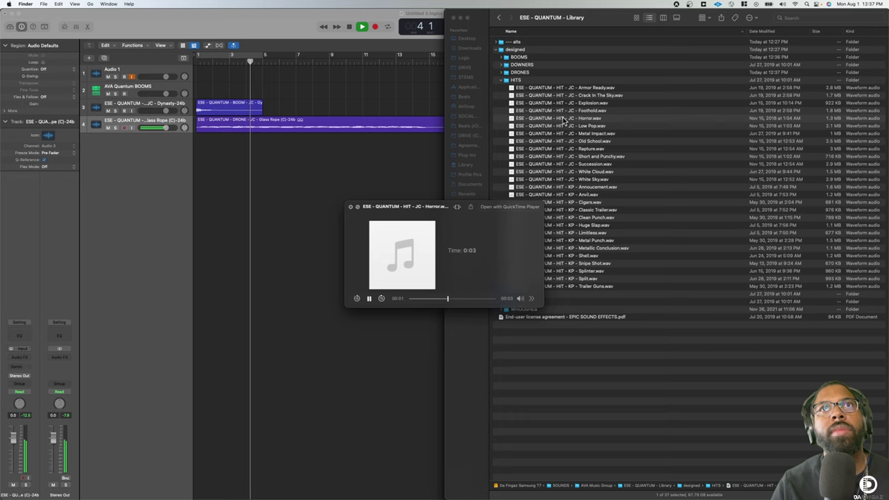
mouse_move(565, 129)
left_mouse_down()
mouse_move(262, 173)
mouse_move(271, 155)
left_mouse_up()
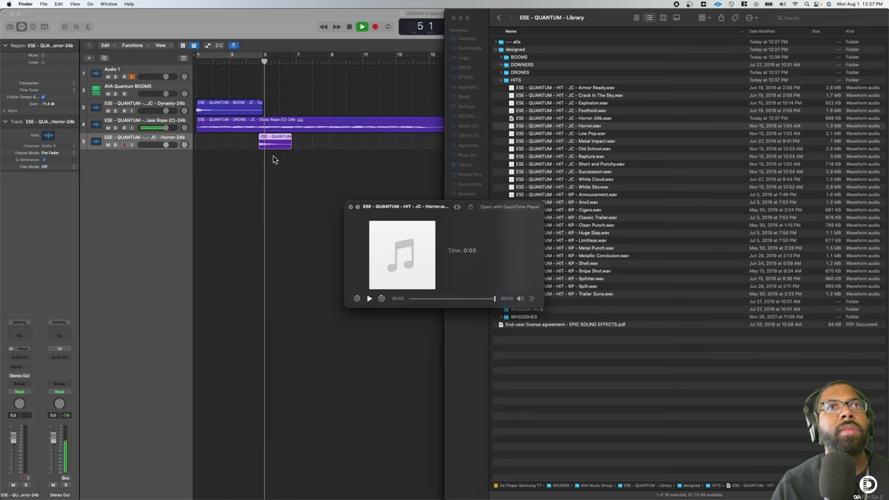
left_click(281, 141)
right_click(292, 143)
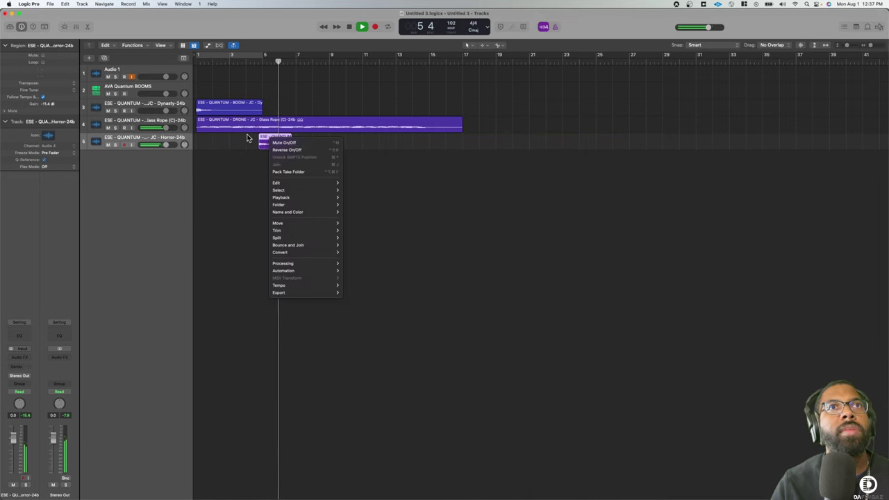
key("Escape")
left_click_drag(277, 142, 453, 144)
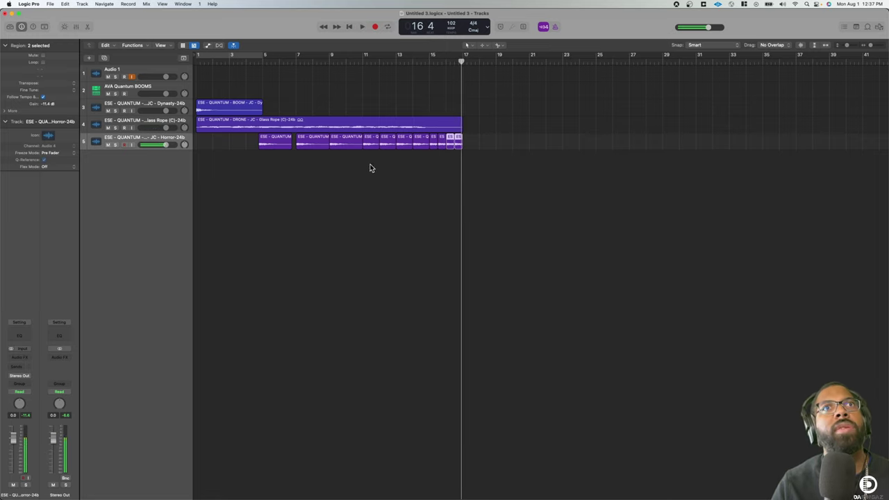
- Give all the Horror hit regions a 200 fade-out and play the cue
left_click_drag(657, 144, 236, 150)
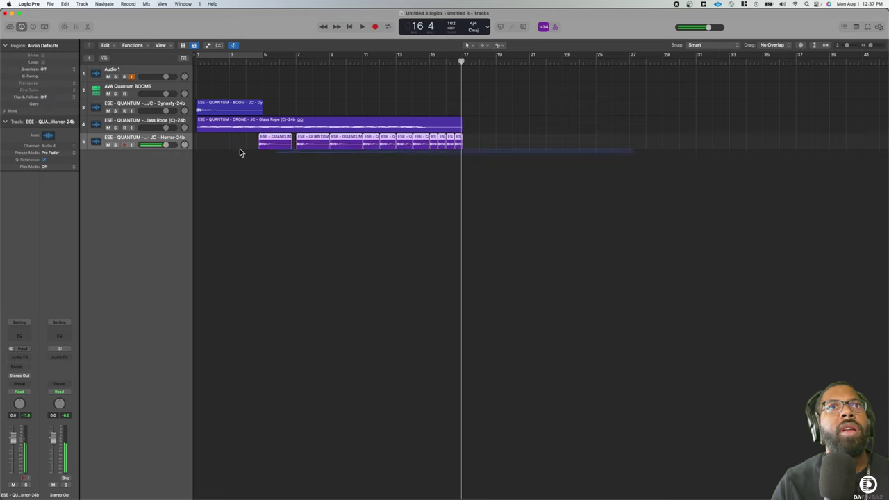
left_click(7, 111)
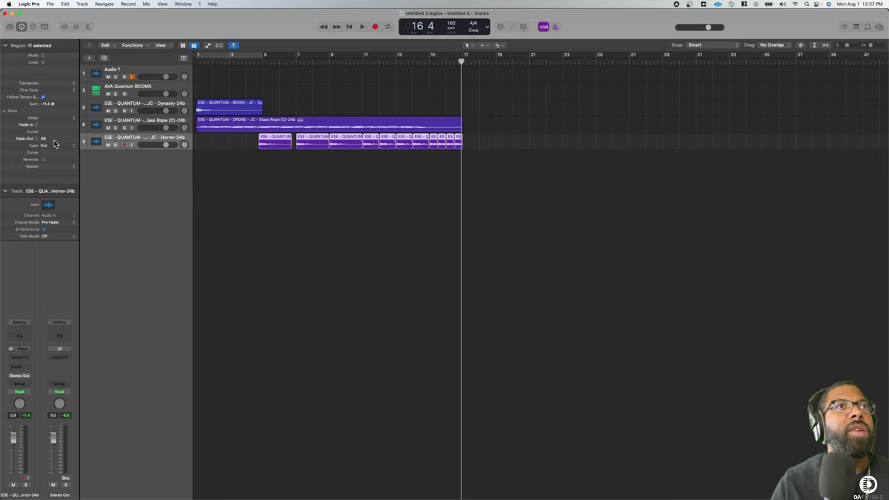
key("space")
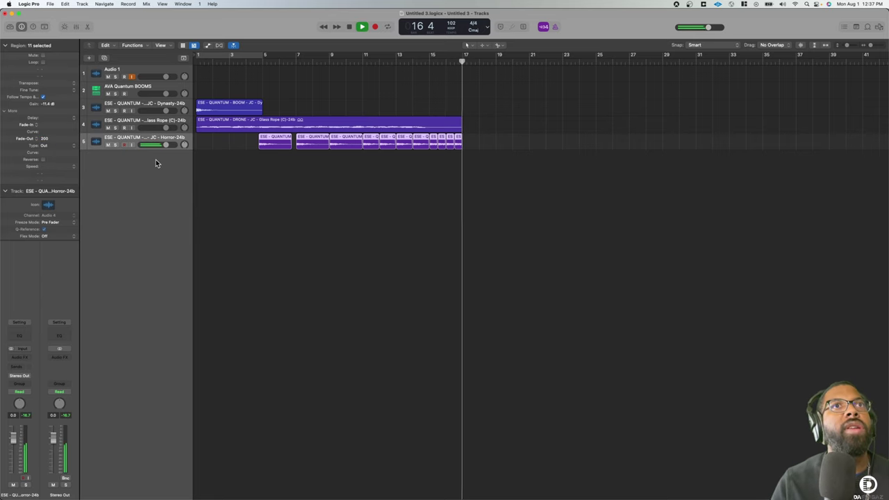
key("Return")
- Add the Low downer from DOWNERS on a new track, moved near bar 15
key("super+Tab")
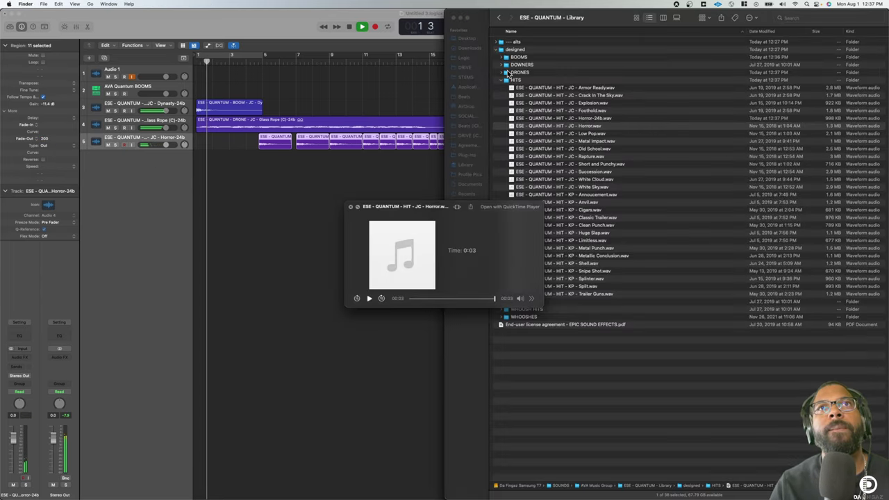
left_click(502, 80)
left_click(502, 72)
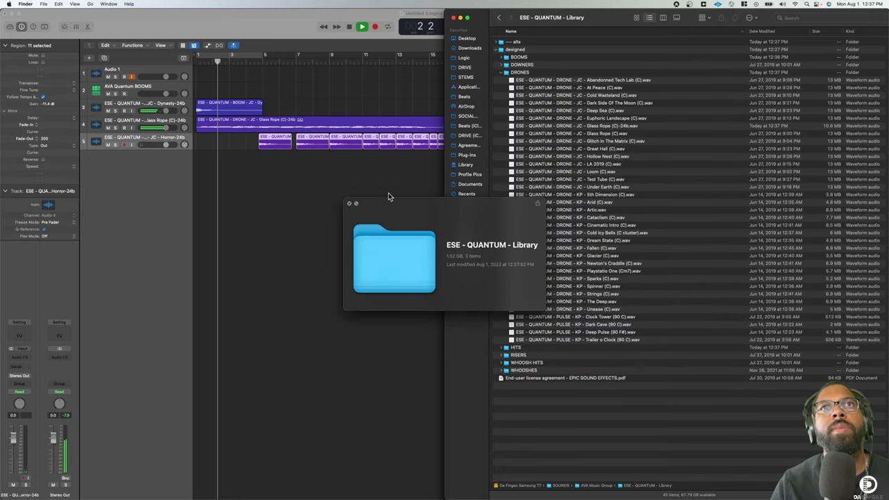
left_click(351, 205)
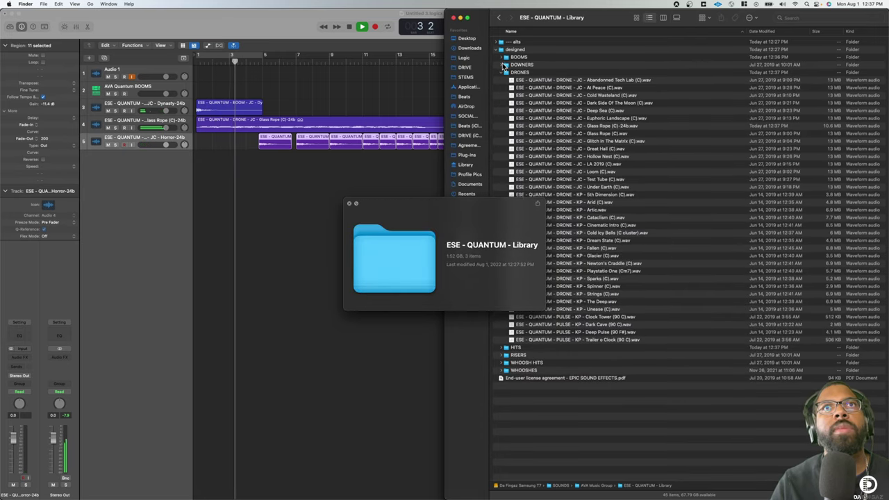
left_click(501, 65)
left_click(563, 111)
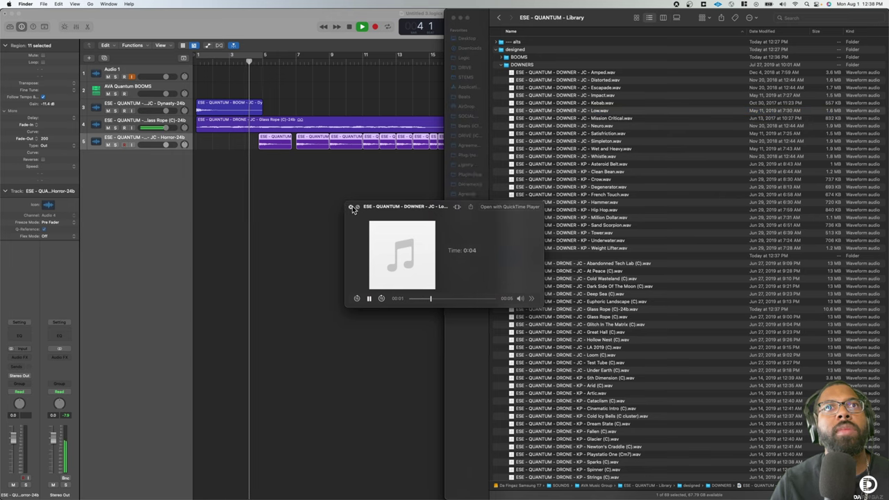
key("space")
left_click_drag(568, 112, 364, 217)
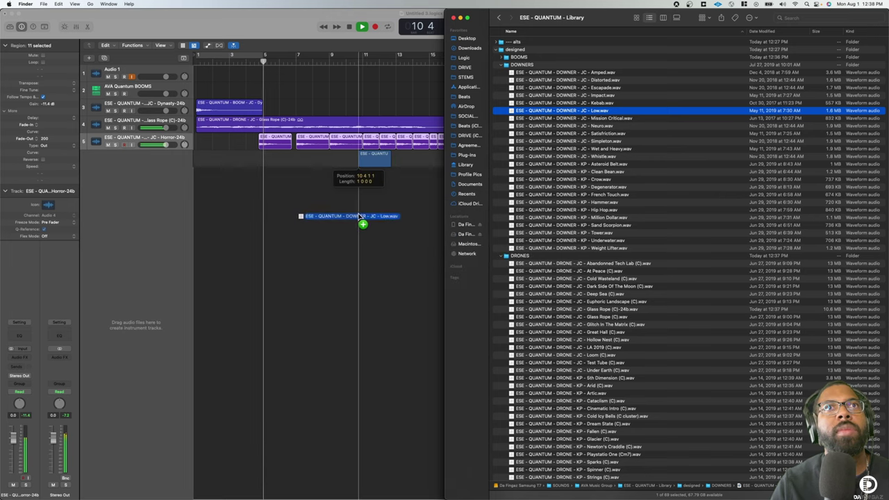
mouse_move(374, 160)
left_mouse_down()
mouse_move(471, 165)
mouse_move(459, 164)
left_mouse_up()
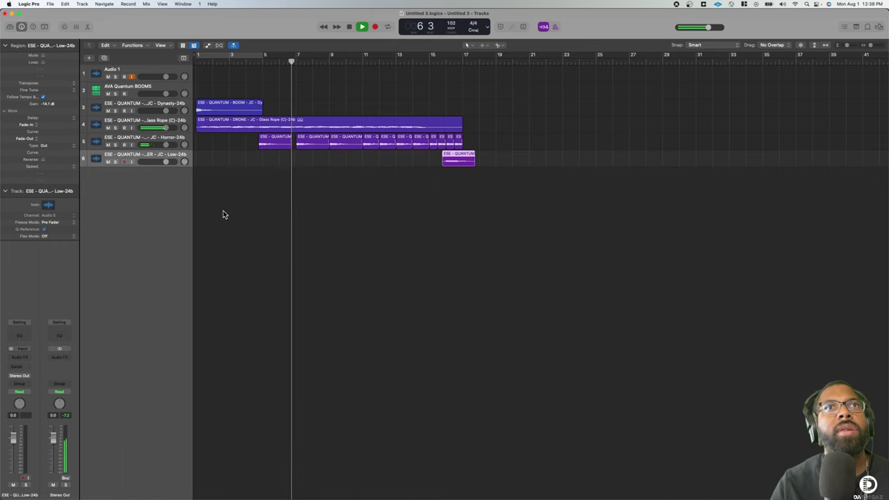
key("super+Tab")
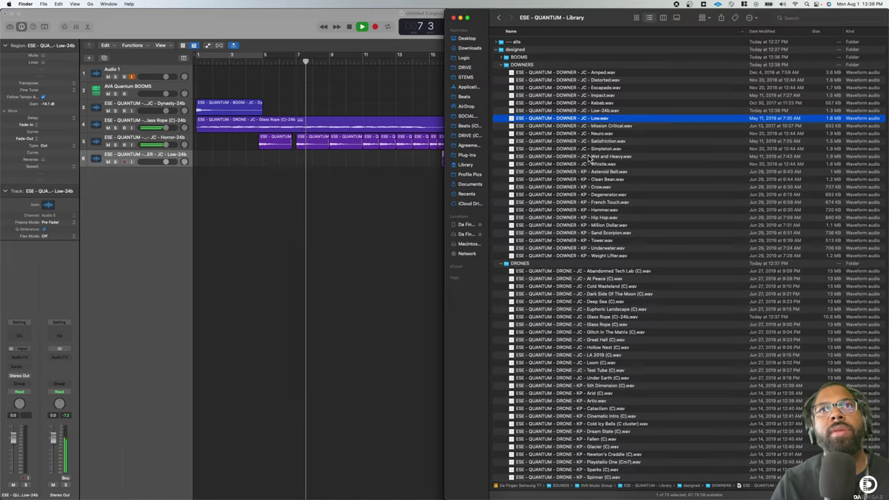
- Add the Poison riser on a new track, positioned to run from bar 12 to 17
left_click(502, 72)
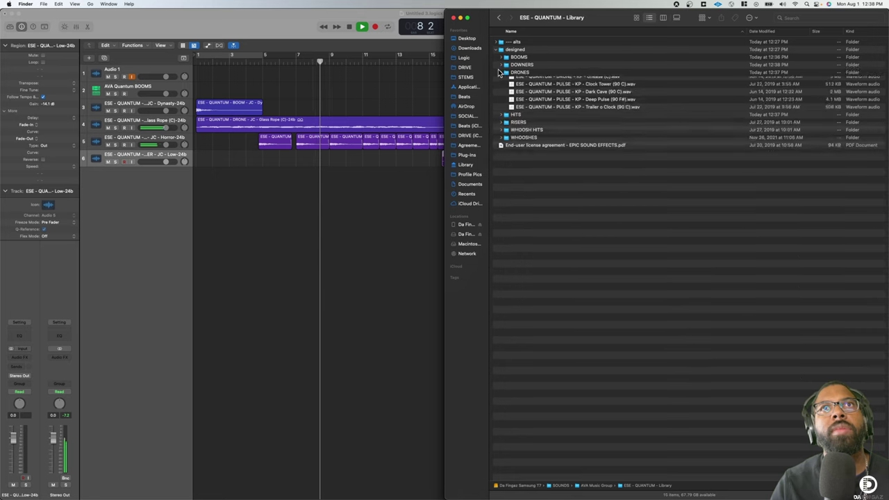
left_click(501, 87)
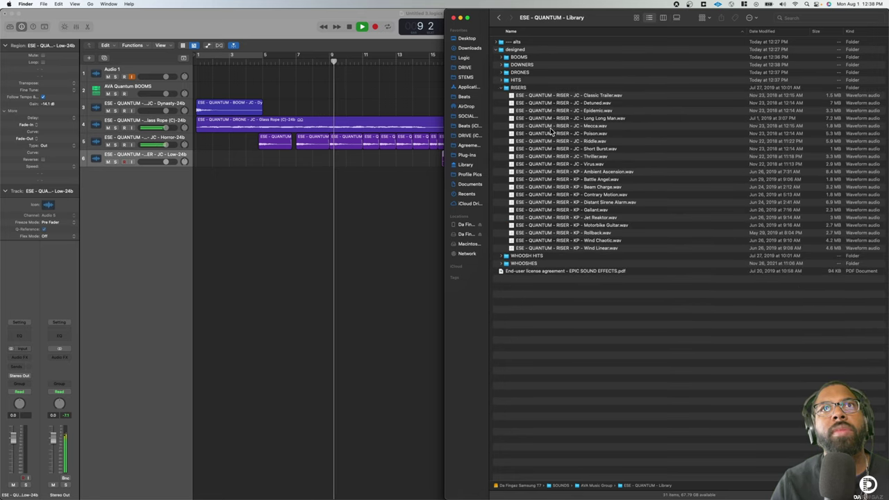
left_click(497, 132)
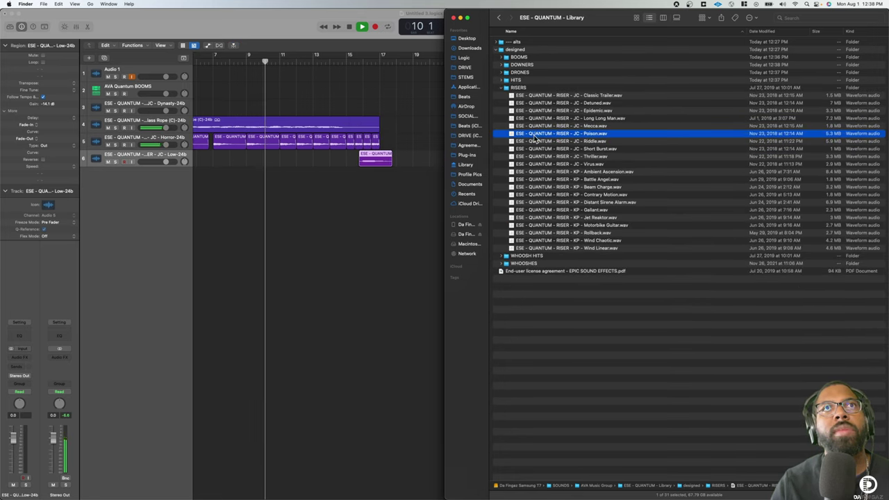
mouse_move(514, 133)
left_mouse_down()
mouse_move(352, 179)
mouse_move(292, 179)
left_mouse_up()
key("e")
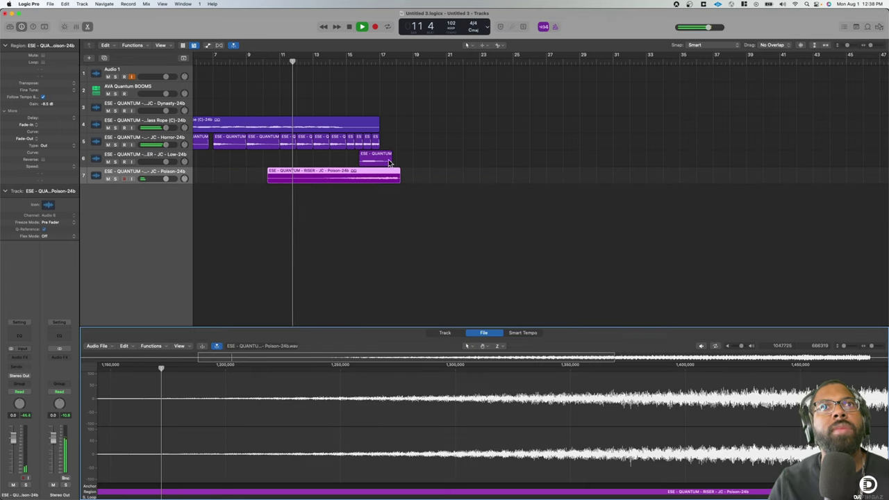
left_click_drag(869, 45, 874, 47)
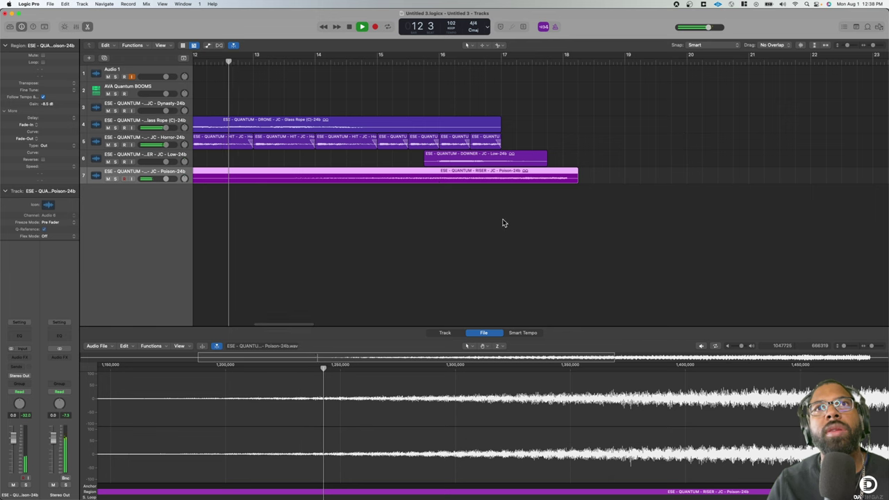
left_click_drag(536, 183, 469, 180)
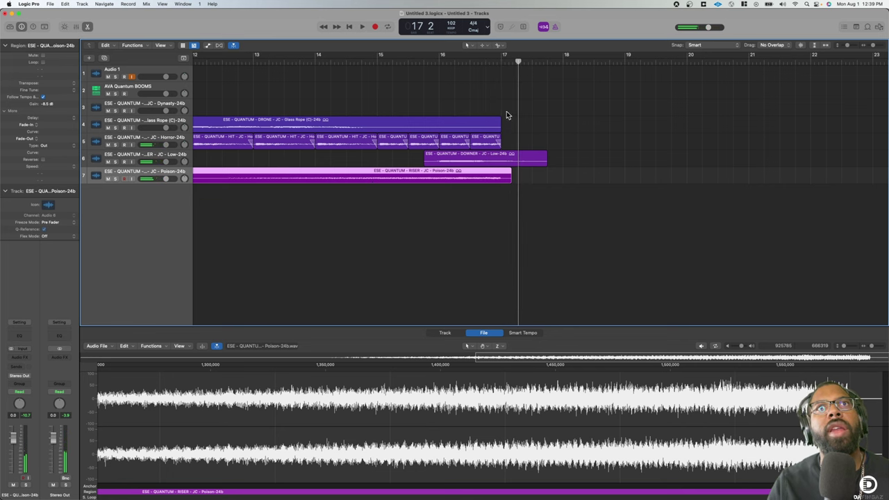
key("super+Tab")
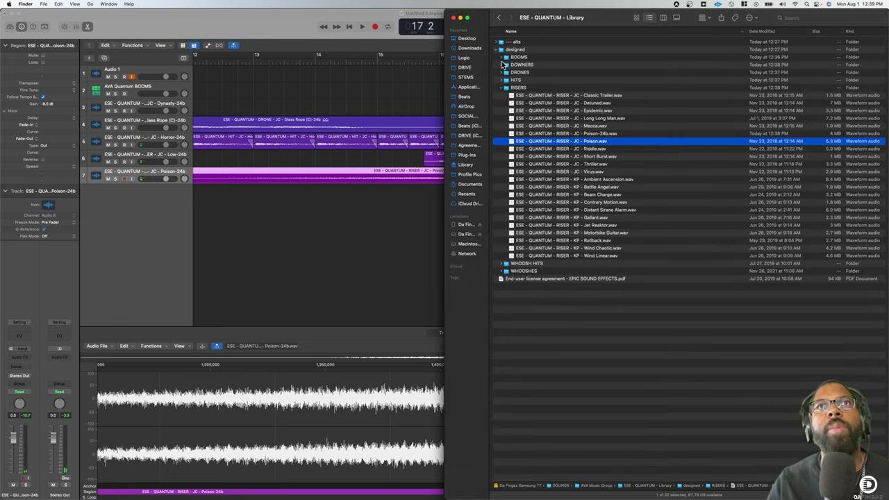
- Open Aggressive BOOMS and audition the Dynasty and Scortched booms
left_click(502, 59)
left_click(503, 59)
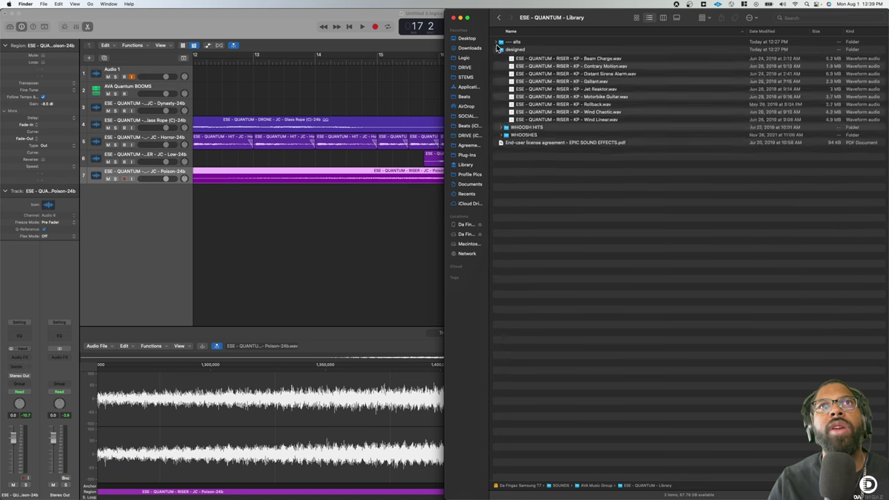
left_click(510, 57)
key("Down")
key("Down")
key("Down")
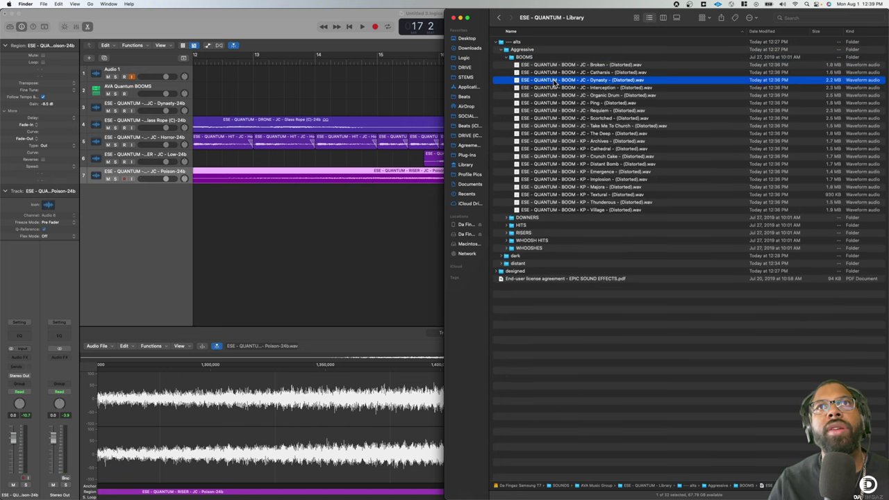
key("space")
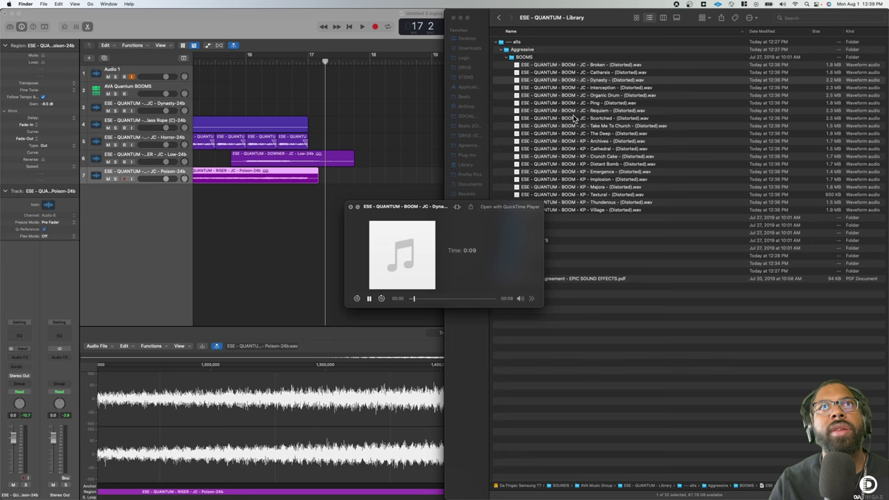
left_click(603, 119)
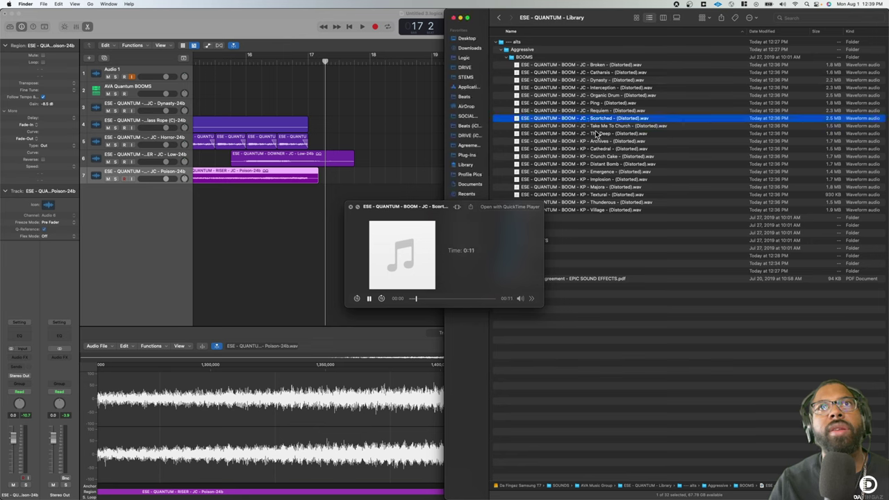
- Place the Archives (Distorted) boom on a new track starting at bar 17
left_click(596, 133)
left_click(599, 141, "shift")
key("space")
left_click(588, 145)
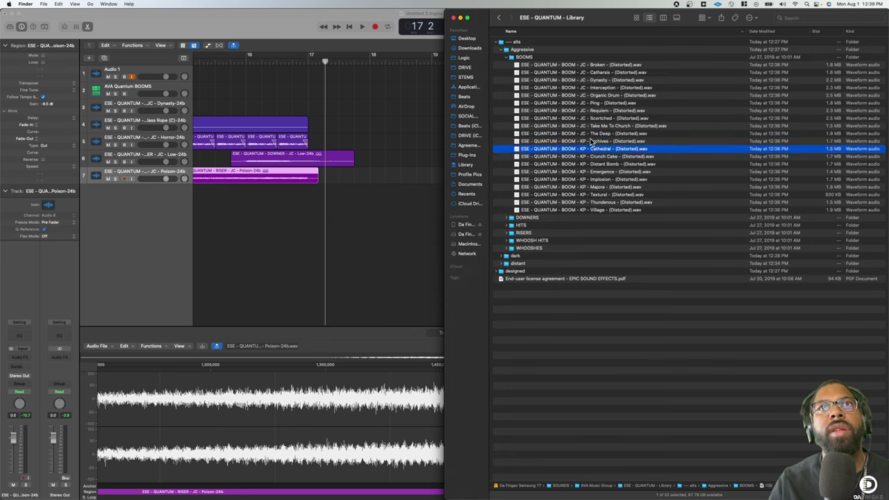
left_click_drag(587, 145, 310, 200)
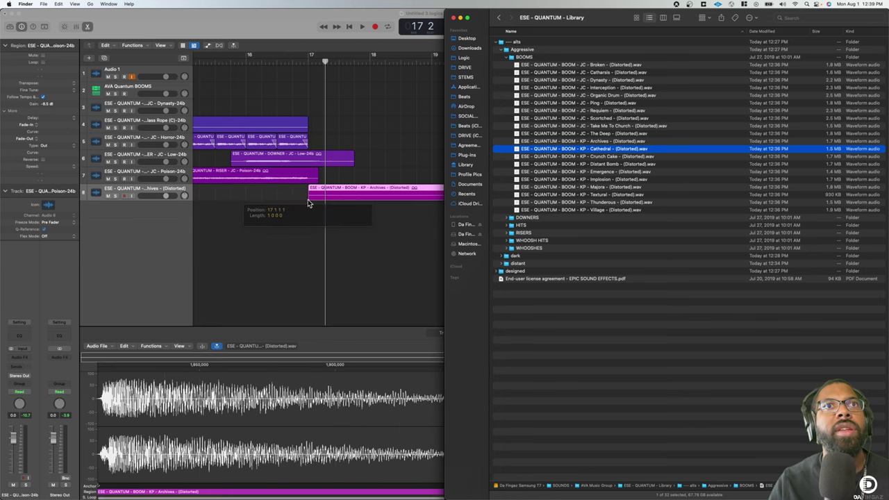
left_click(507, 57)
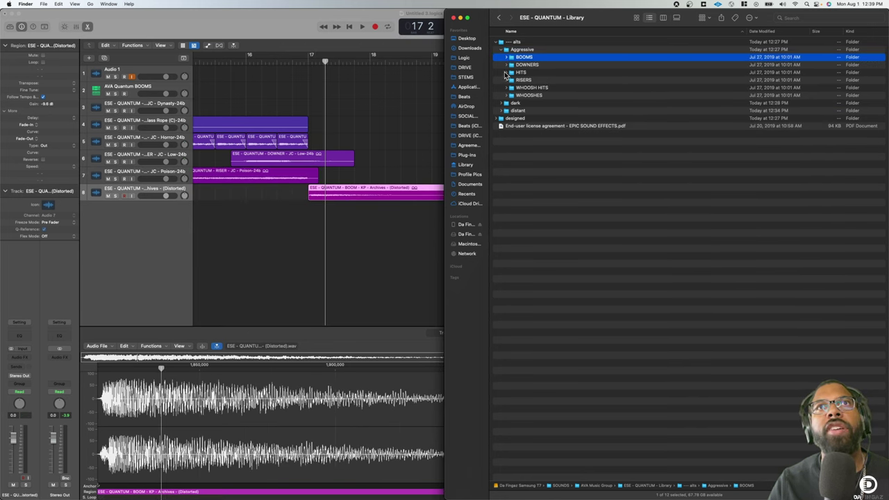
- Audition a hit, then the Distant Crunch and Dungeon Keeper whoosh hits
left_click(507, 72)
left_click(577, 143)
key("space")
key("space")
left_click(507, 72)
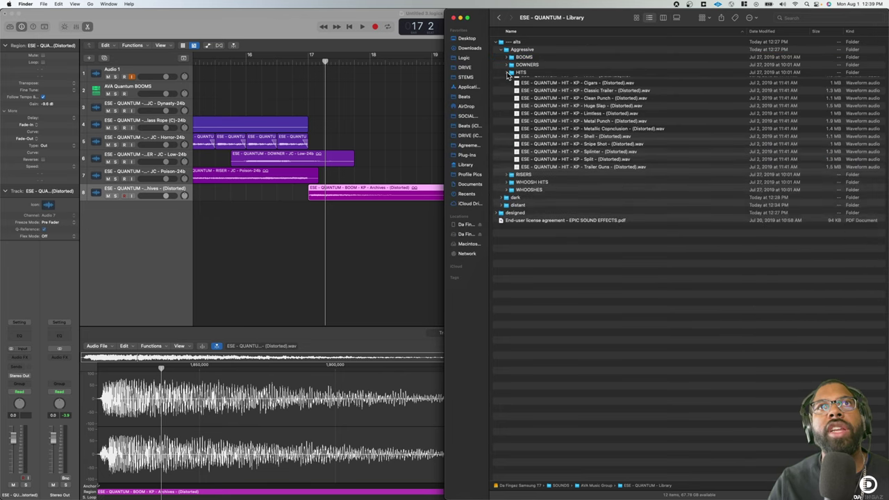
left_click(507, 88)
left_click(584, 127)
key("space")
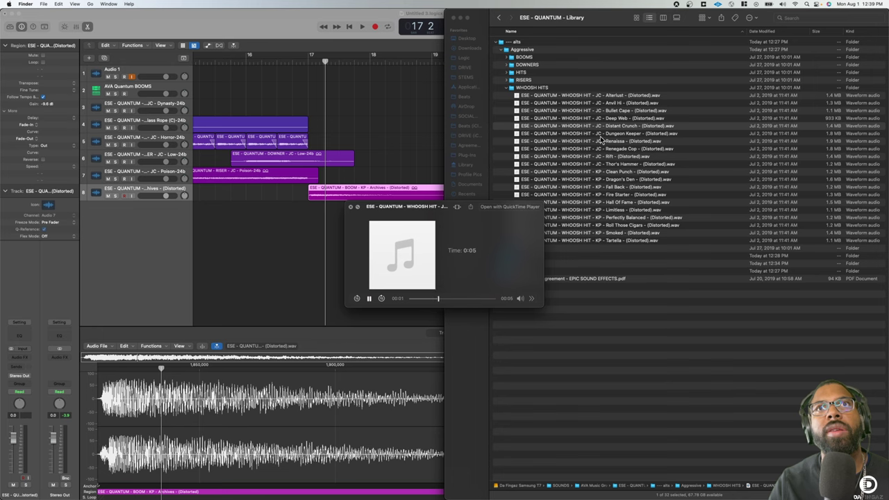
left_click(605, 137)
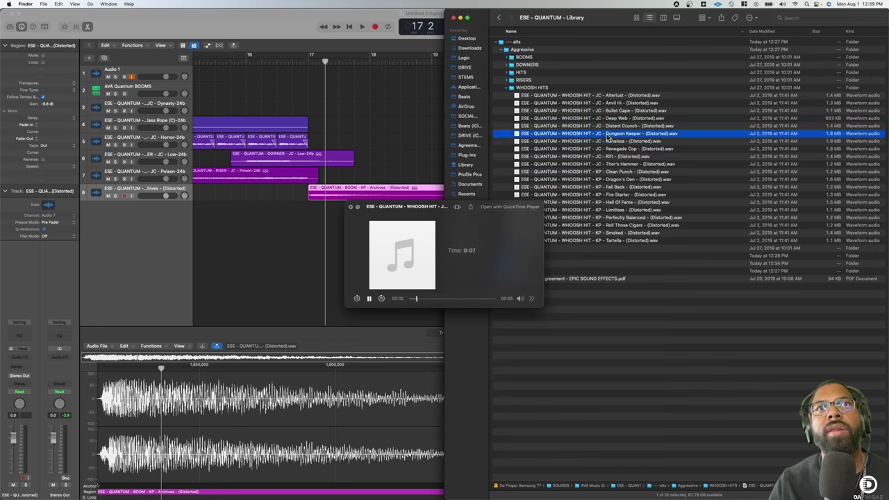
- Add Dungeon Keeper (Distorted) on track 9, nudged to land just before bar 17
left_click_drag(606, 136, 277, 209)
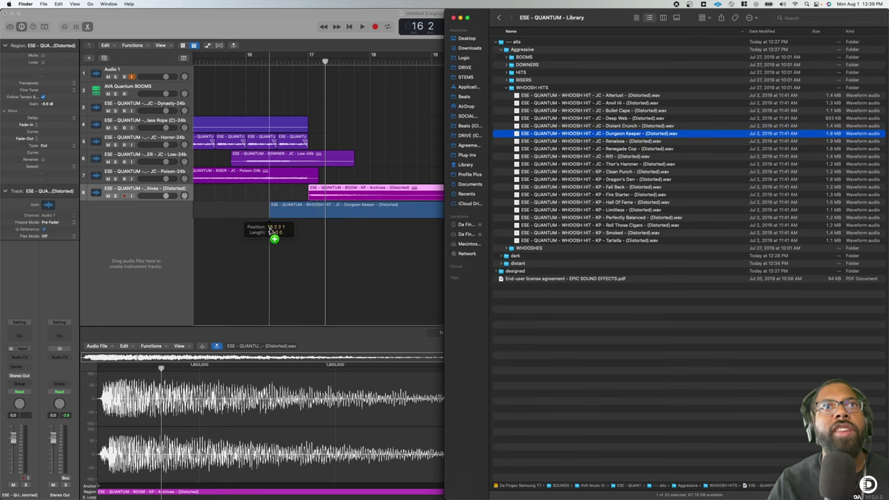
left_click_drag(344, 215, 360, 214)
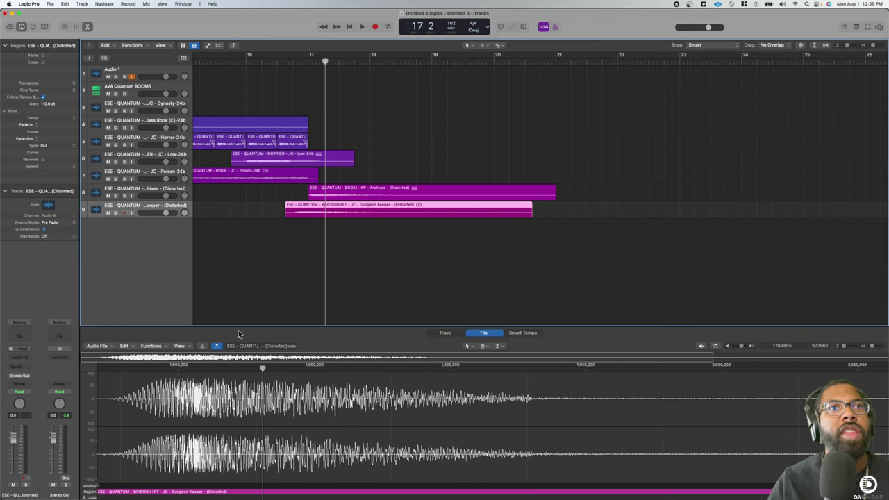
left_click(100, 491)
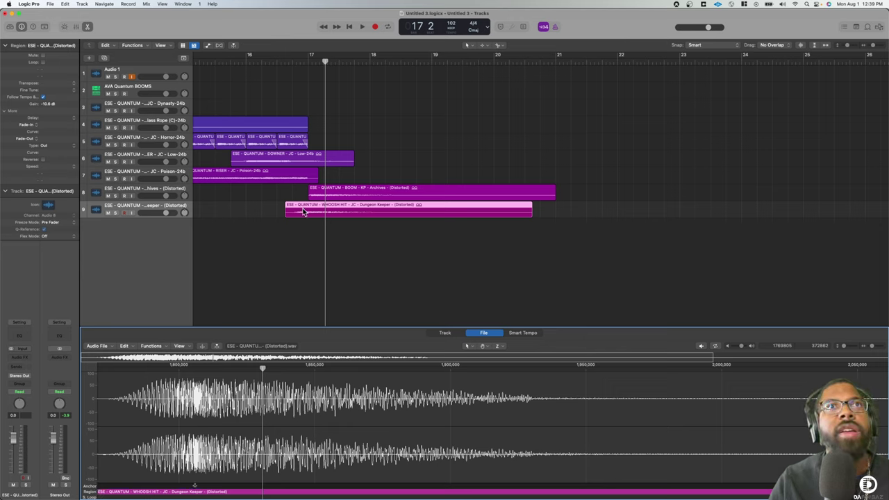
left_click_drag(303, 212, 307, 212)
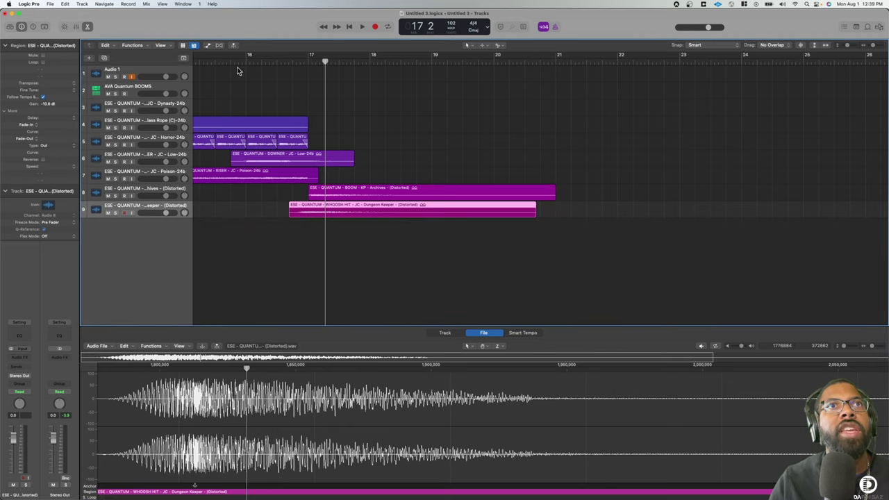
- Play the cue from the start and zoom out to the whole arrangement
key("Return")
key("space")
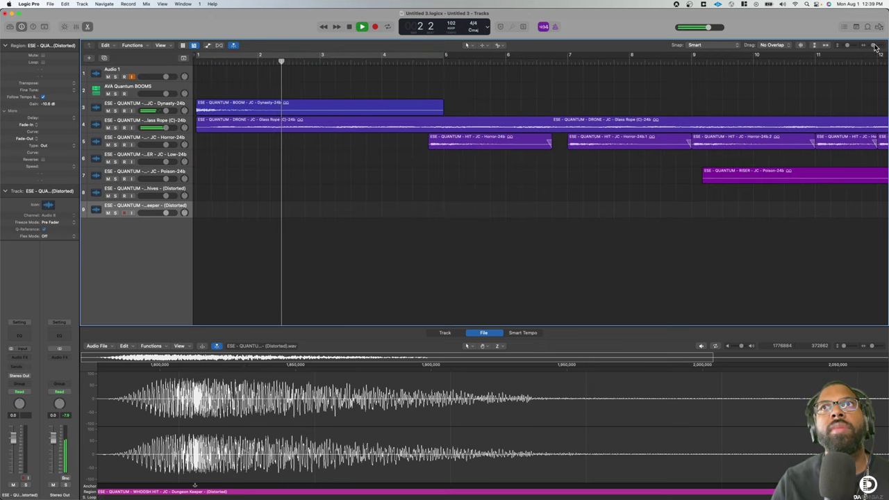
left_click_drag(875, 47, 866, 47)
key("super+Tab")
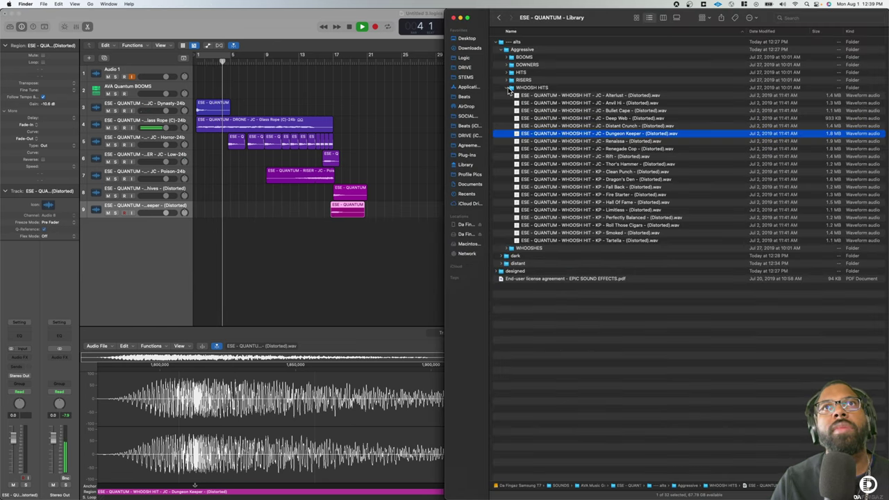
- Open the distant DRONE folder in the sound library
left_click(509, 89)
left_click(506, 49)
left_click(499, 65)
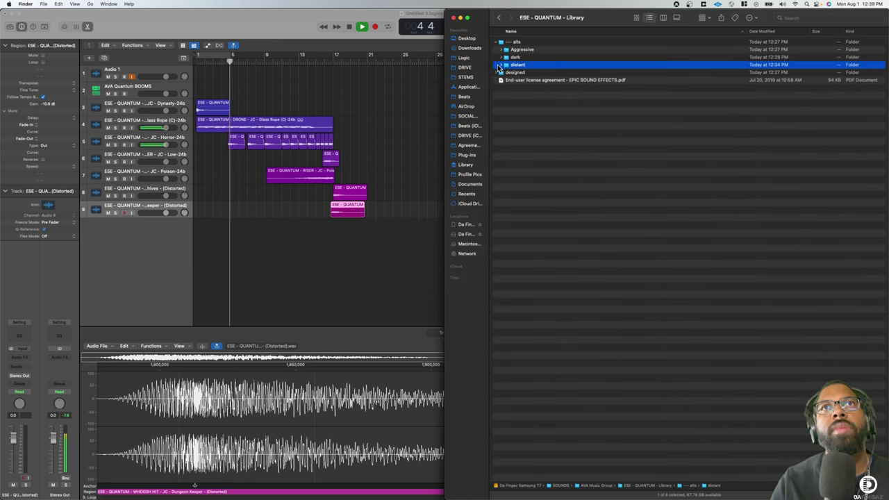
left_click(507, 79)
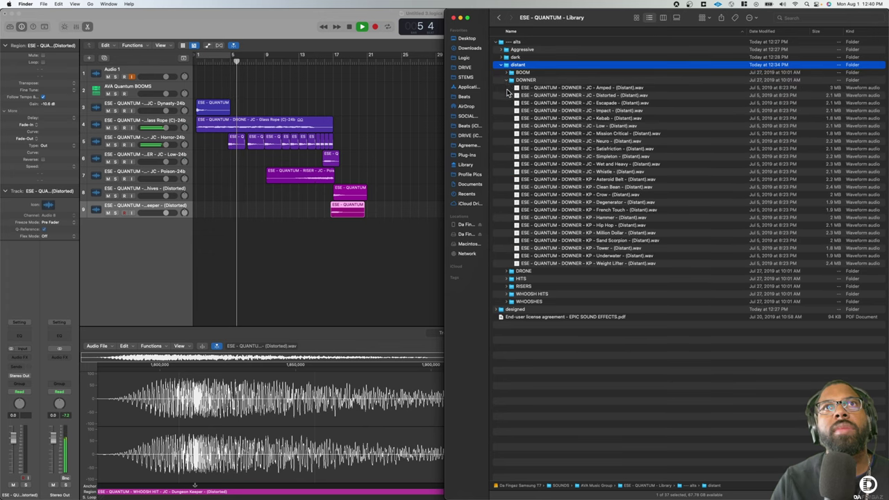
left_click(507, 88)
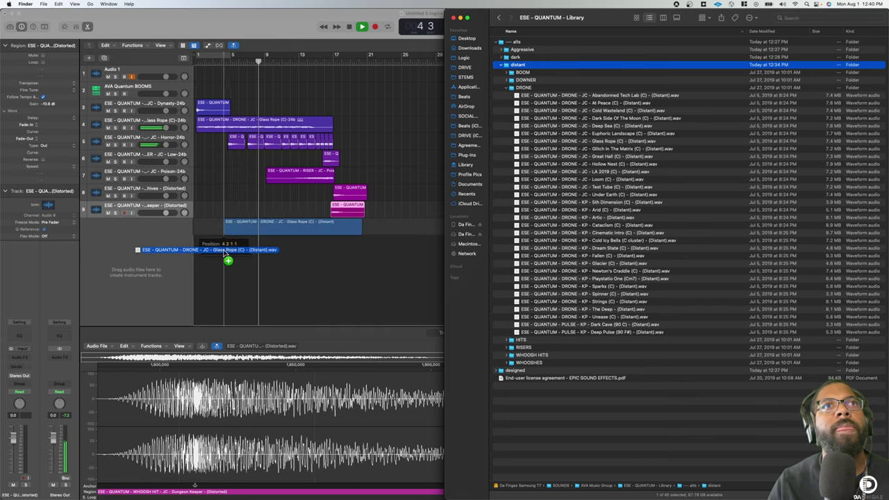
- Add Glass Rope (C) (Distant) and move its track beneath the original drone
left_click_drag(604, 143, 199, 257)
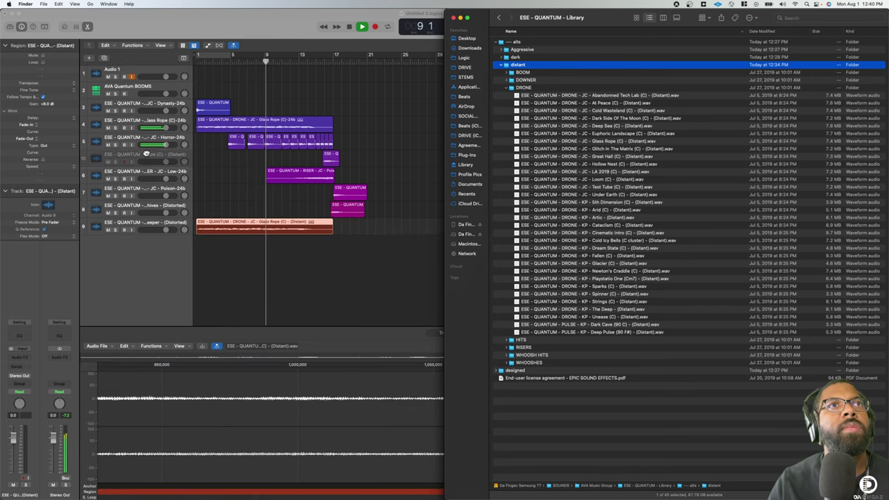
left_click_drag(139, 222, 139, 138)
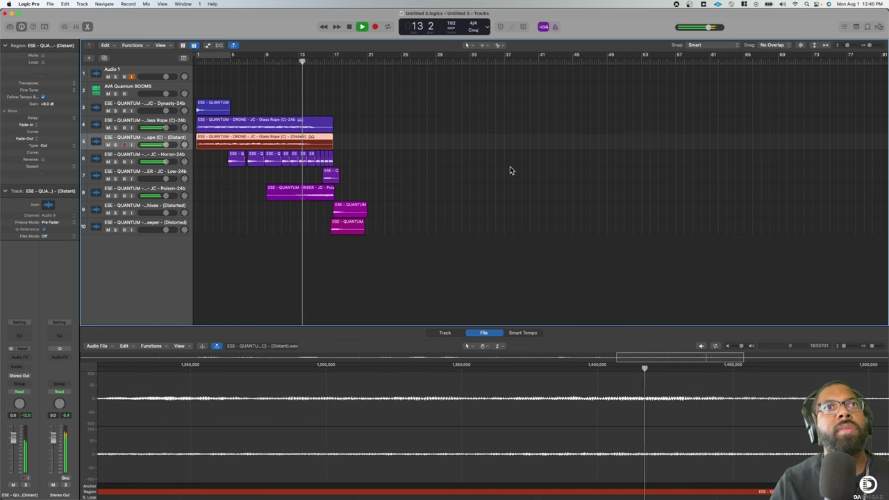
key("super+Tab")
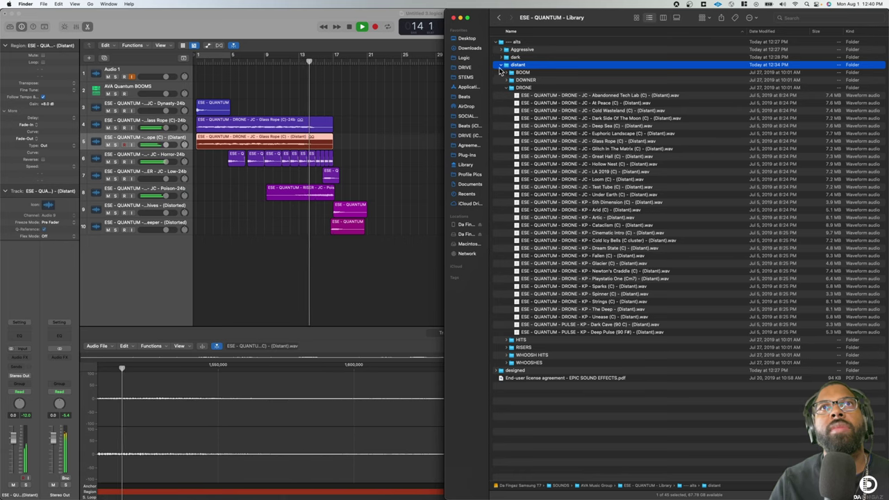
left_click(503, 65)
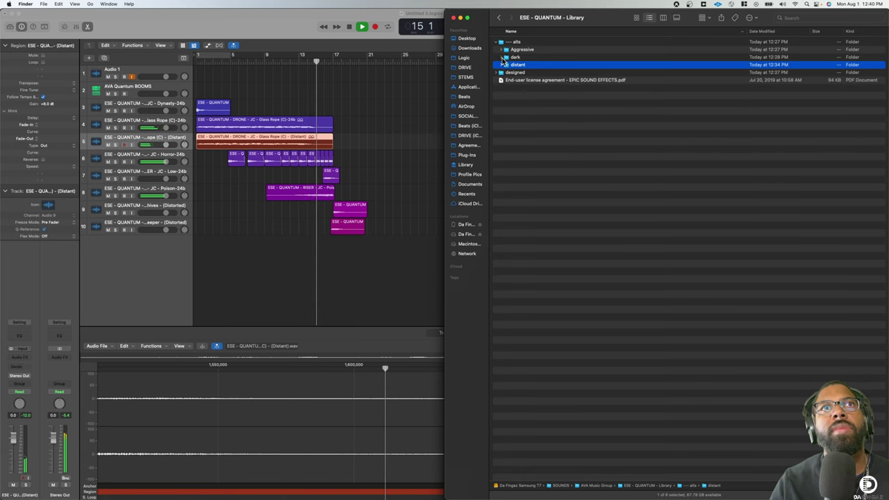
left_click_drag(217, 144, 217, 144)
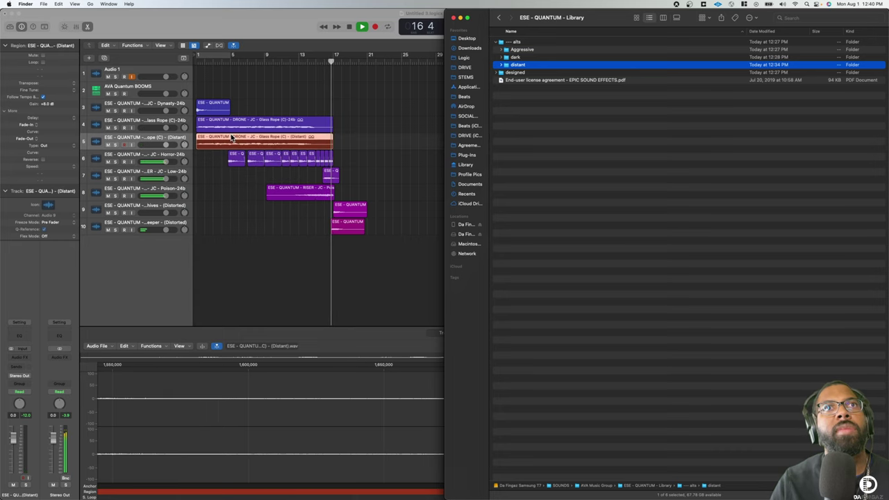
key("space")
- Select the Glass Rope drone region, close the folder preview, zoom in and play from the start
left_click(327, 131)
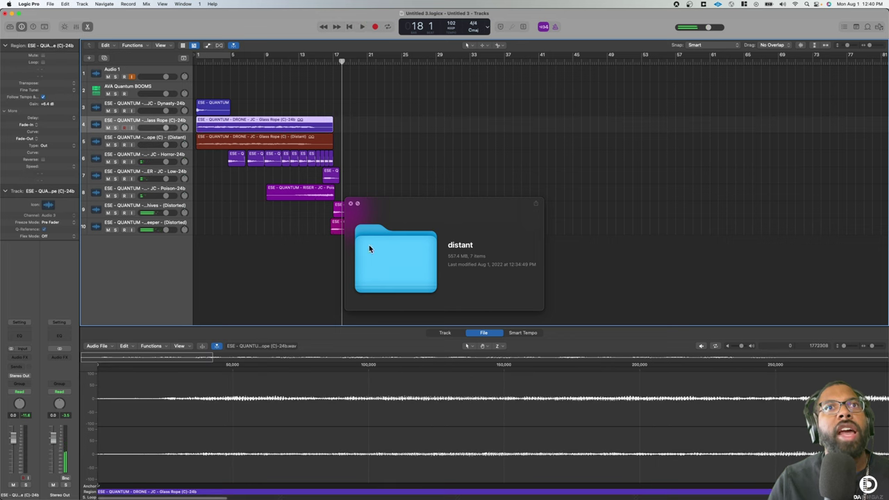
left_click(351, 205)
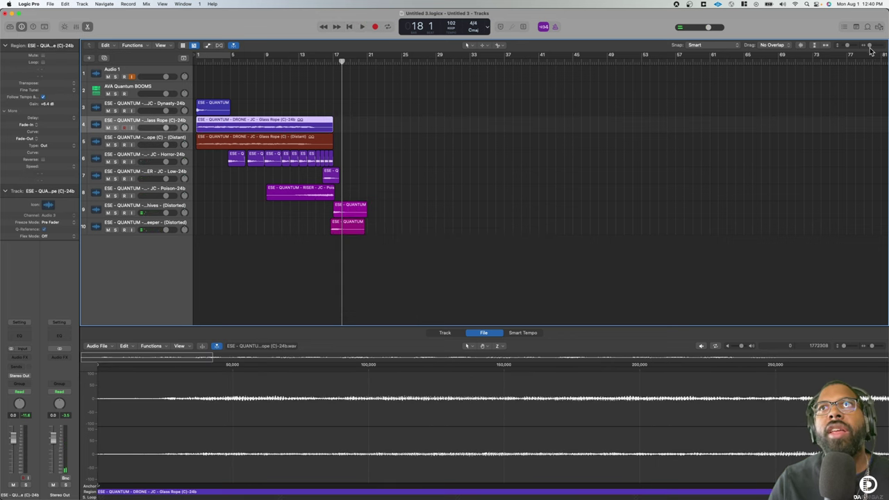
key("super+Right")
key("super+Right")
key("Return")
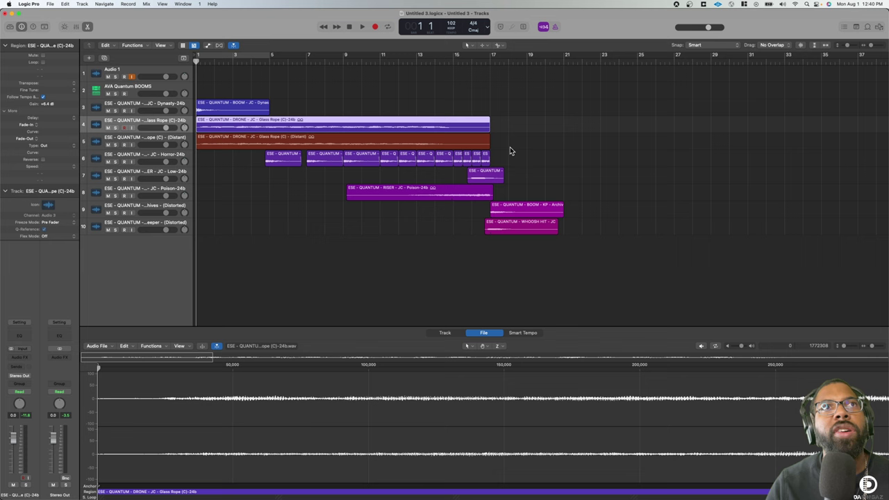
key("space")
- Stretch the distant drone toward bar 24, undo it, and select the Glass Rope drone track
left_click(433, 144)
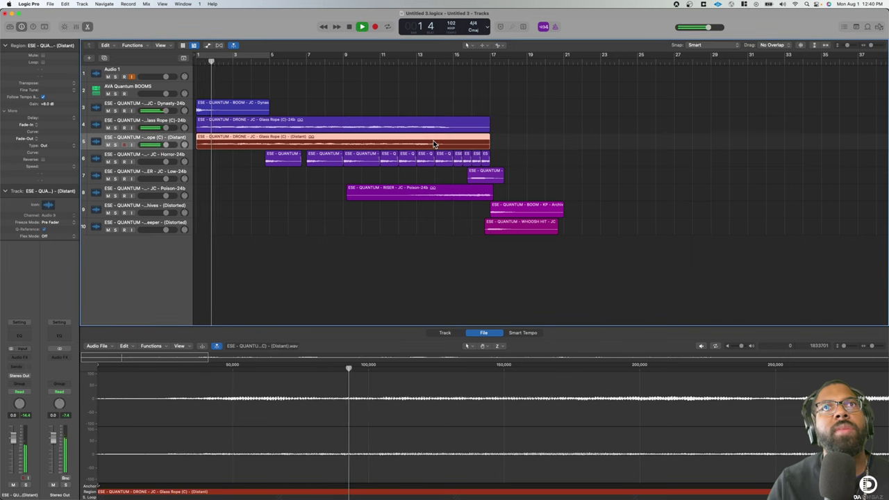
key("space")
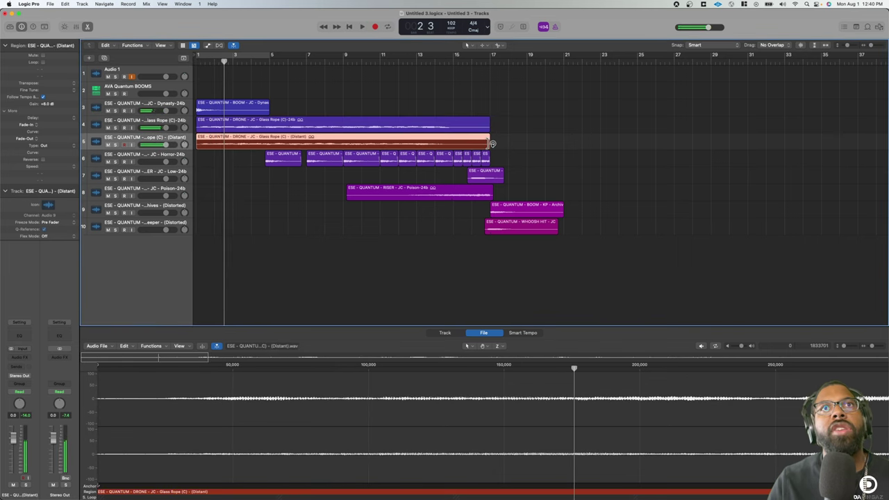
left_click_drag(489, 145, 628, 136)
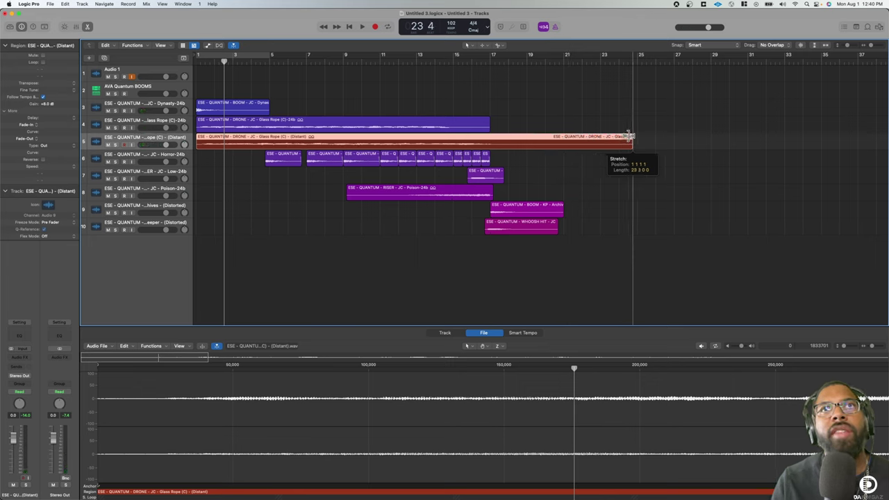
key("super+z")
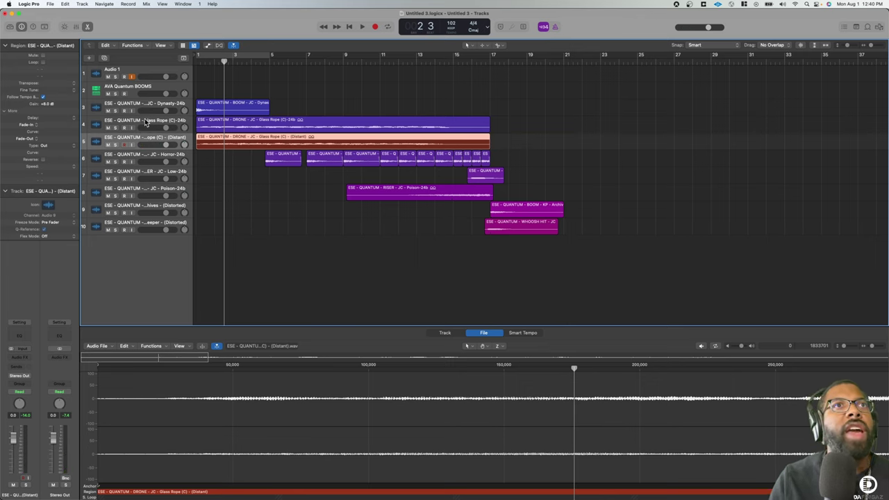
left_click(145, 119)
- Enable Flex on both drone tracks, extend both drones to about bar 19, and audition from bar 10
left_click(221, 45)
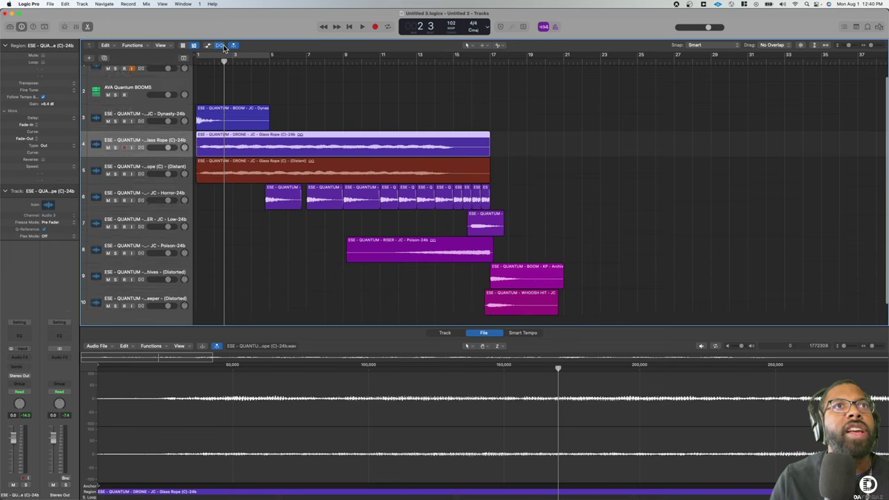
left_click(141, 144)
left_click(142, 172)
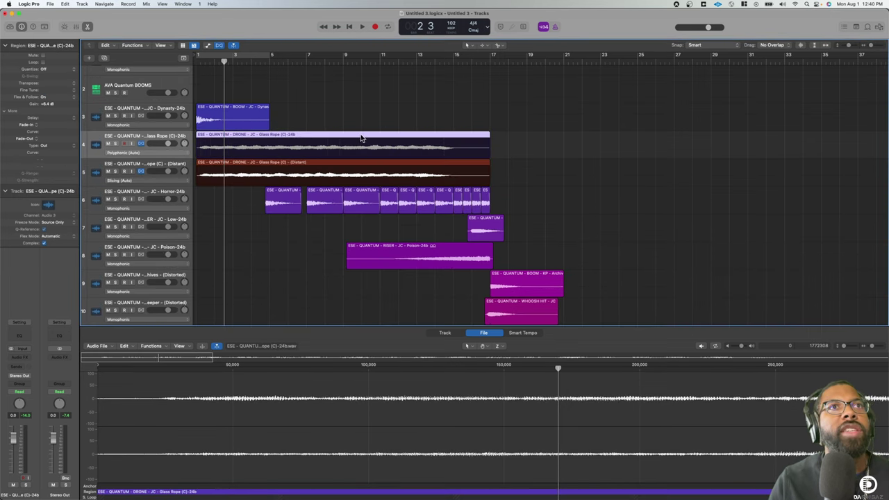
mouse_move(490, 151)
left_mouse_down()
mouse_move(600, 144)
mouse_move(533, 143)
left_mouse_up()
left_click_drag(490, 175, 534, 173)
key("space")
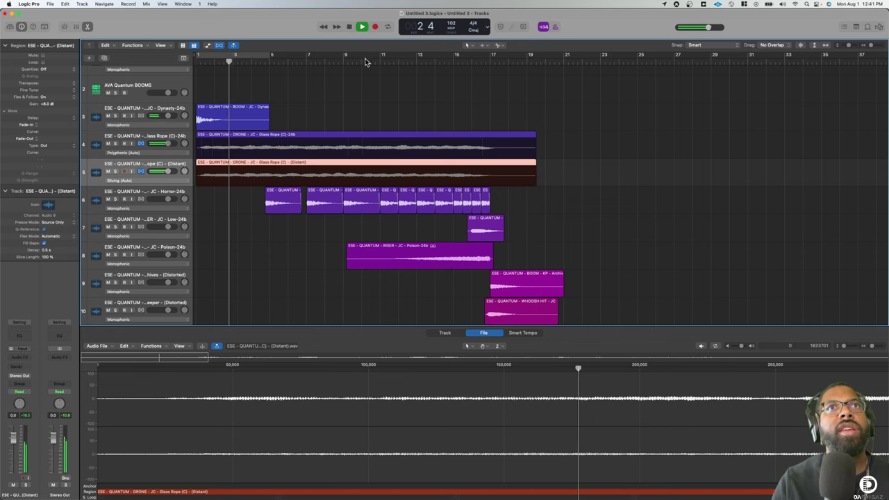
left_click(366, 61)
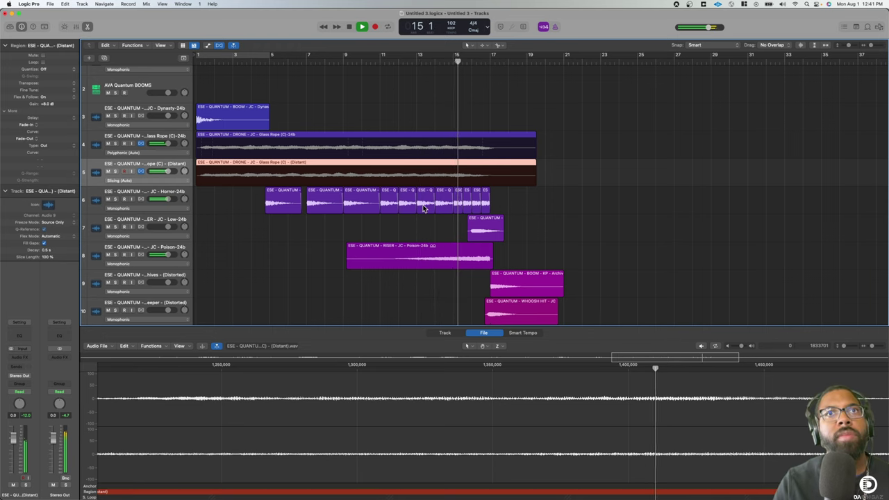
- Copy the first Horror hit region on track 6 to bar 17 and audition it from bar 16
scroll(452, 181, "down", 2)
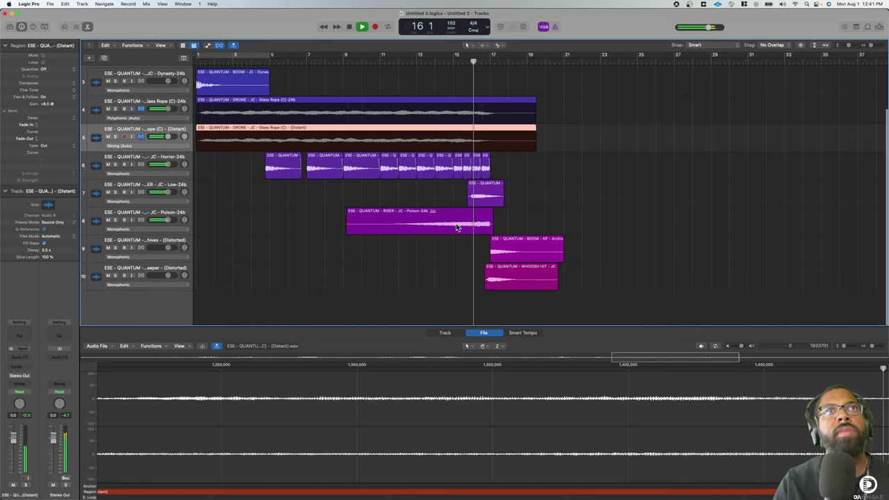
key("e")
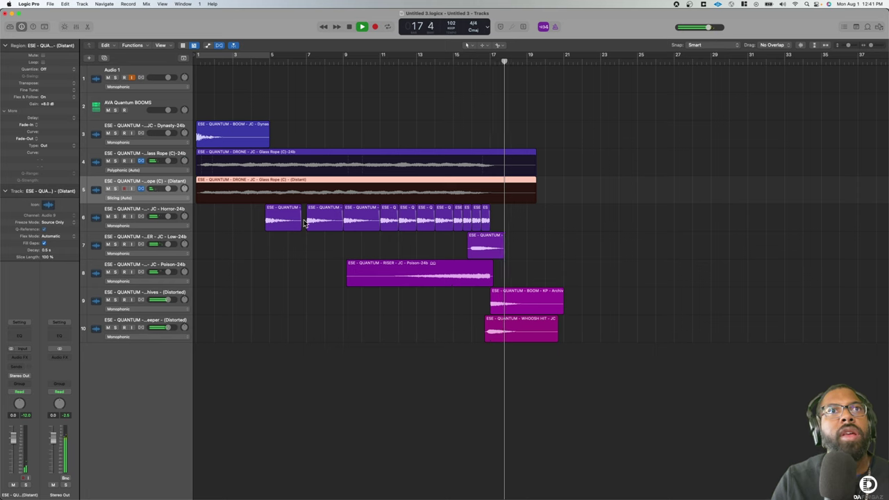
left_click(273, 217)
left_click_drag(273, 217, 499, 219)
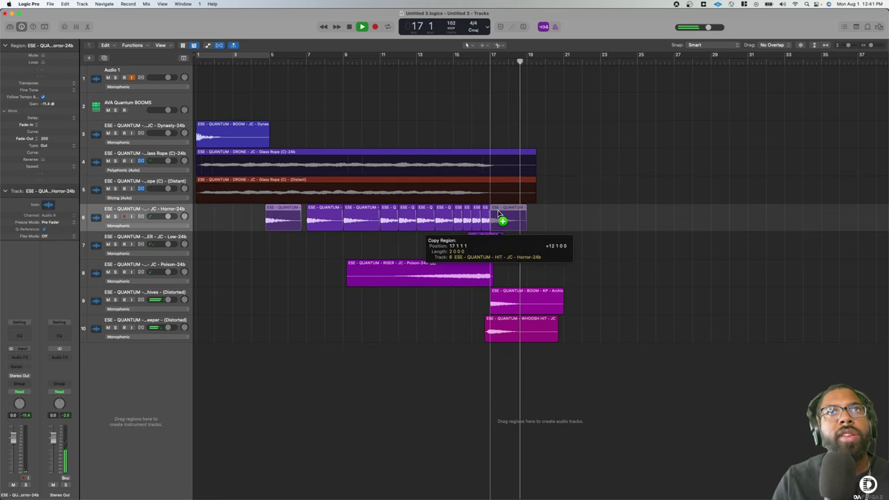
left_click(476, 60)
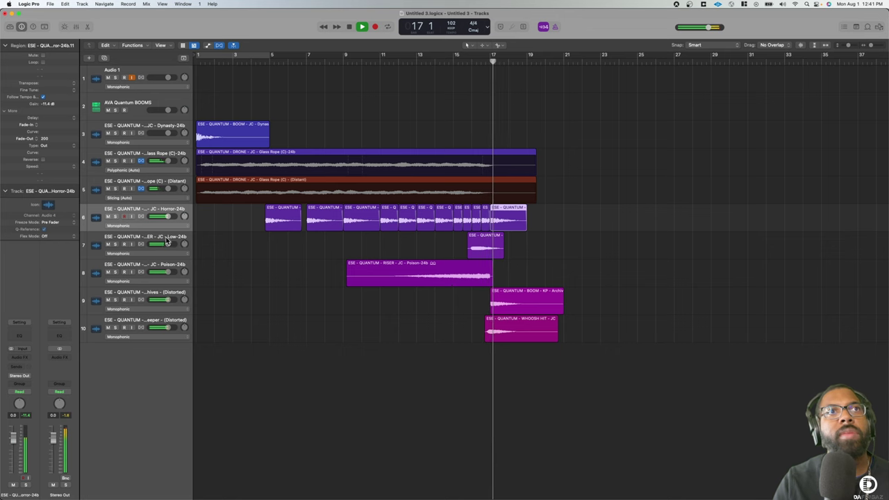
key("space")
- Ramp volume up on the hits (+3.6 dB), distant drone (+4.9 dB) and Glass Rope drone (+2.7 dB)
key("a")
left_click(261, 242)
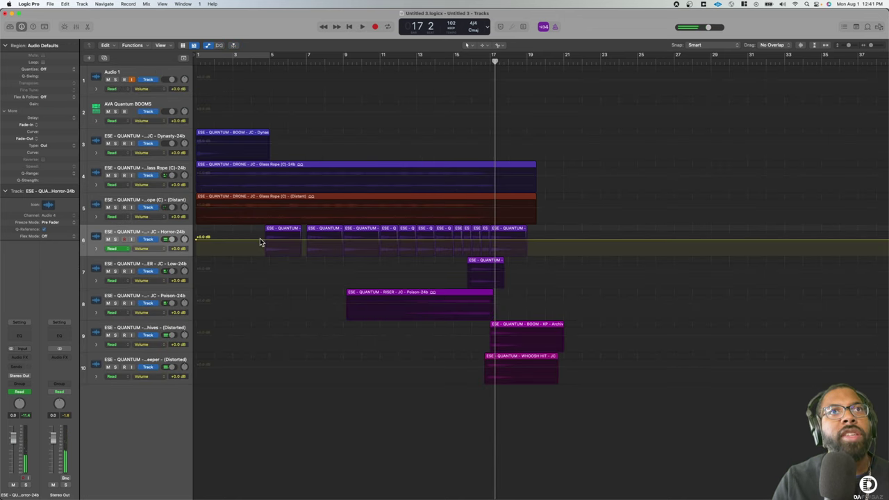
left_click_drag(529, 240, 529, 234)
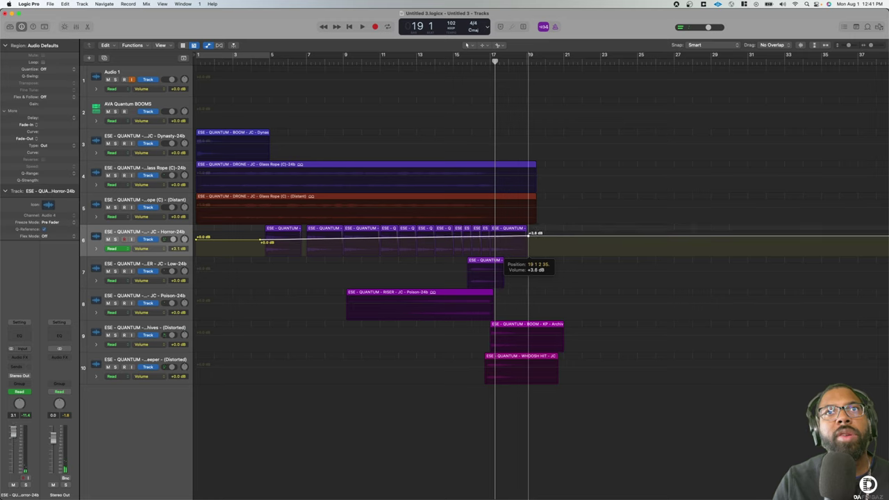
left_click(196, 213)
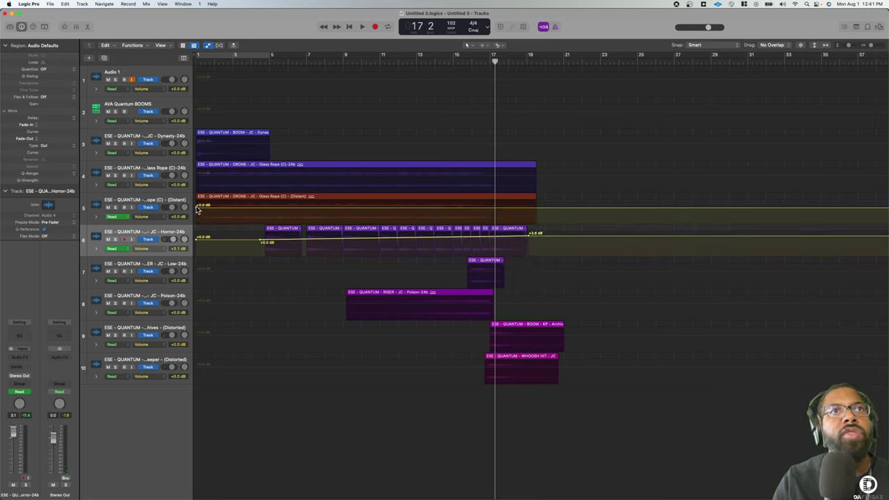
left_click_drag(525, 210, 525, 204)
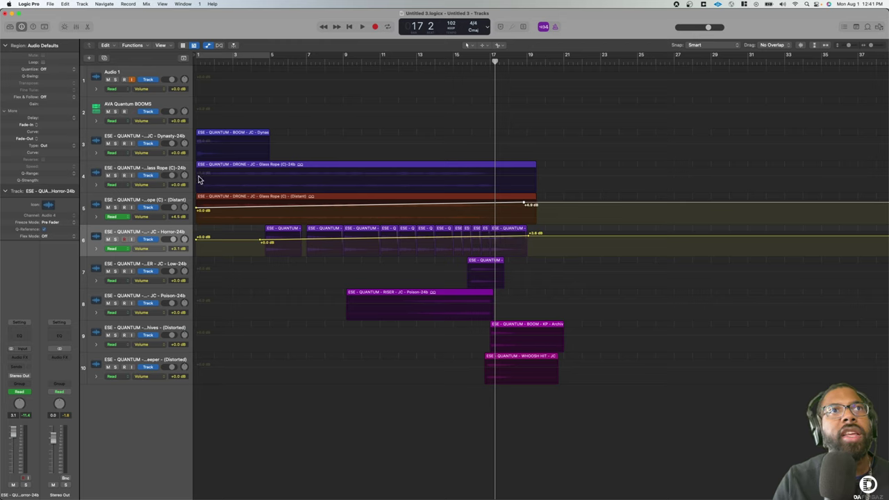
left_click(197, 179)
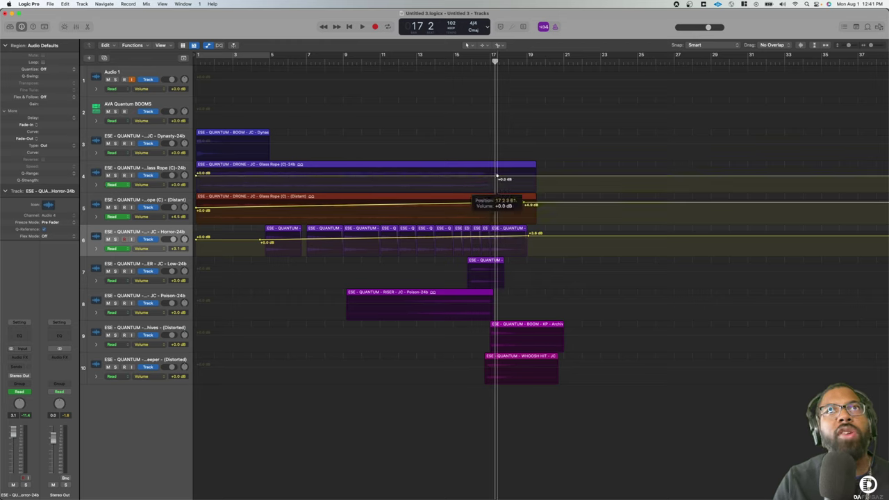
left_click_drag(498, 176, 498, 170)
key("space")
key("space")
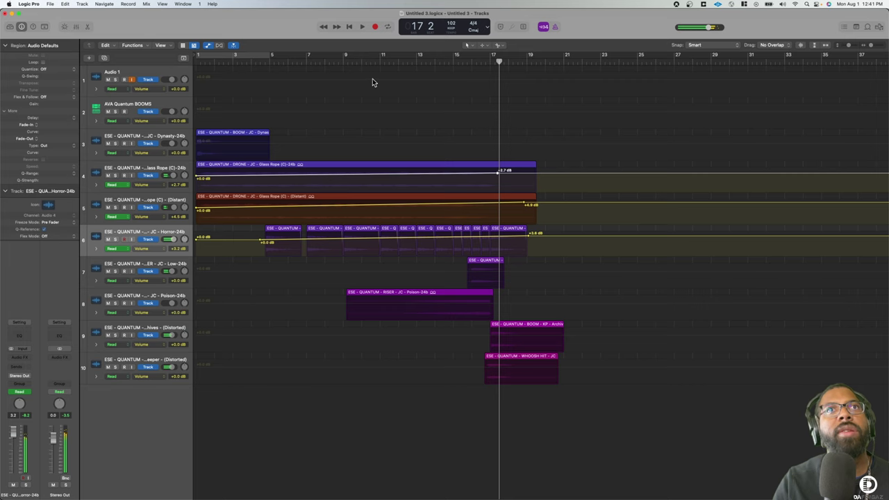
left_click(356, 62)
key("space")
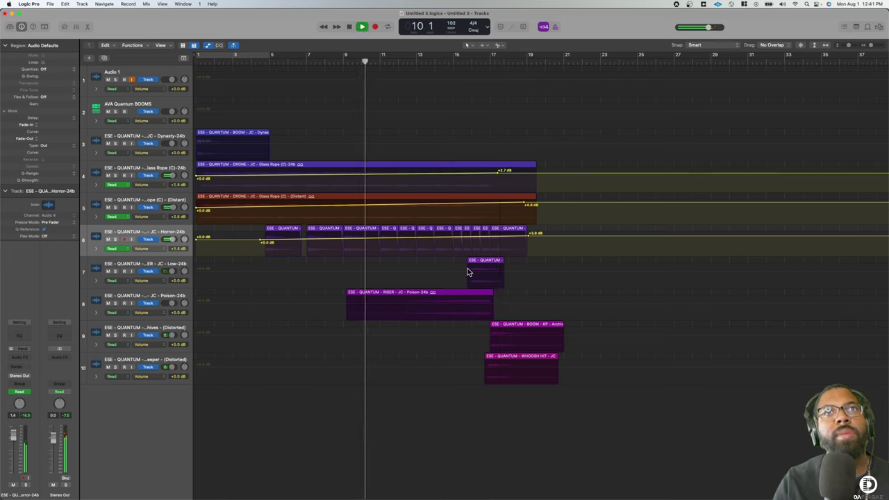
- Add volume ramps raising the downer to +3.0 dB and the riser to +2.2 dB
left_click(468, 272)
left_click(519, 273)
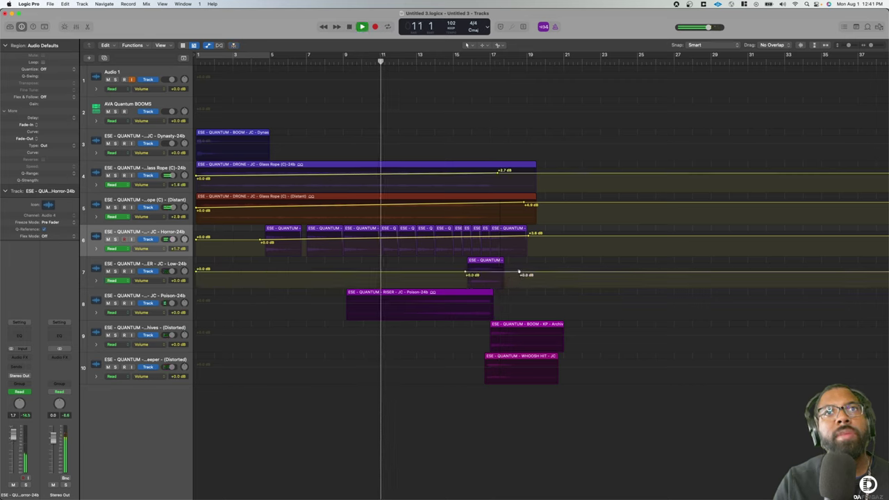
left_click_drag(519, 273, 520, 267)
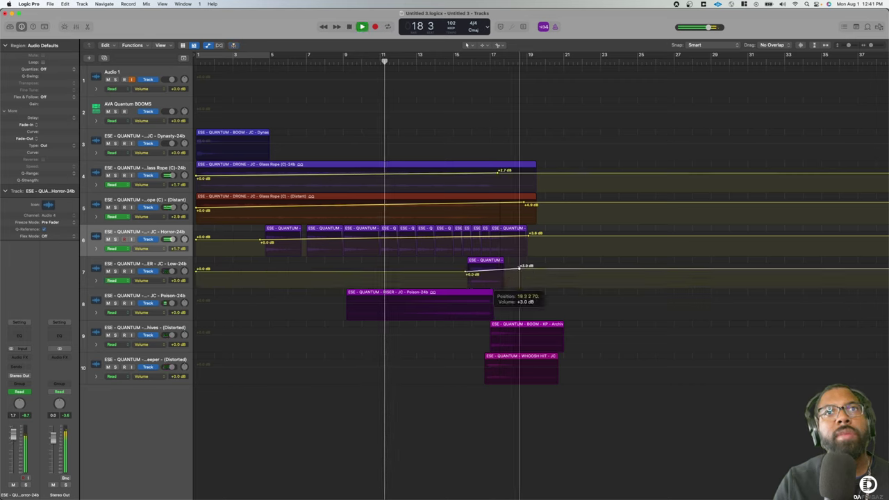
left_click(341, 306)
left_click(502, 304)
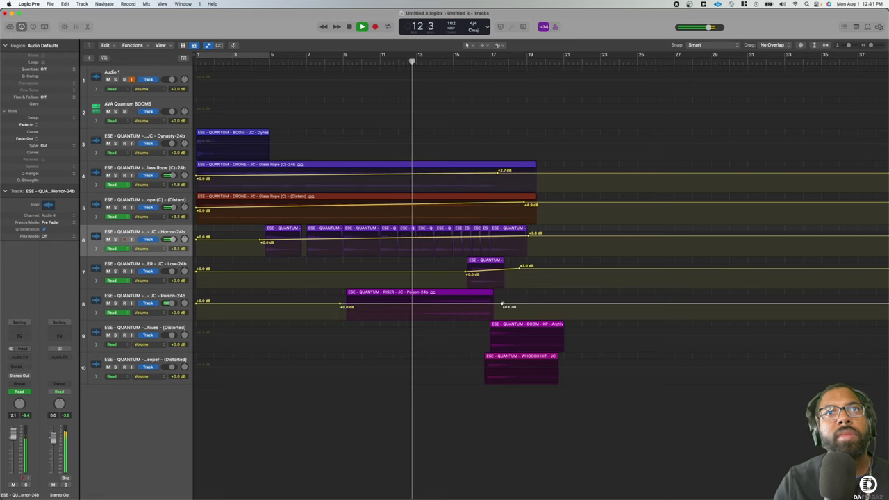
left_click_drag(501, 306, 501, 299)
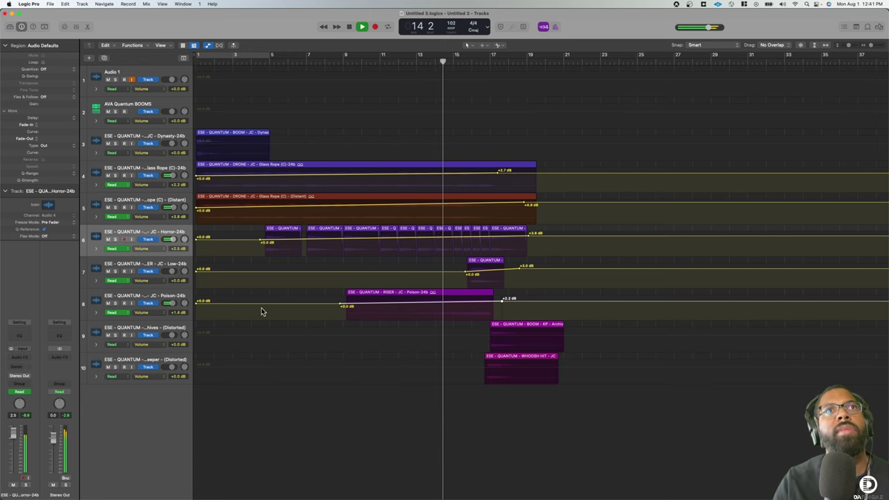
- Hide automation and Option-drag a copy of the opening boom to bar 19
key("a")
left_click(223, 129)
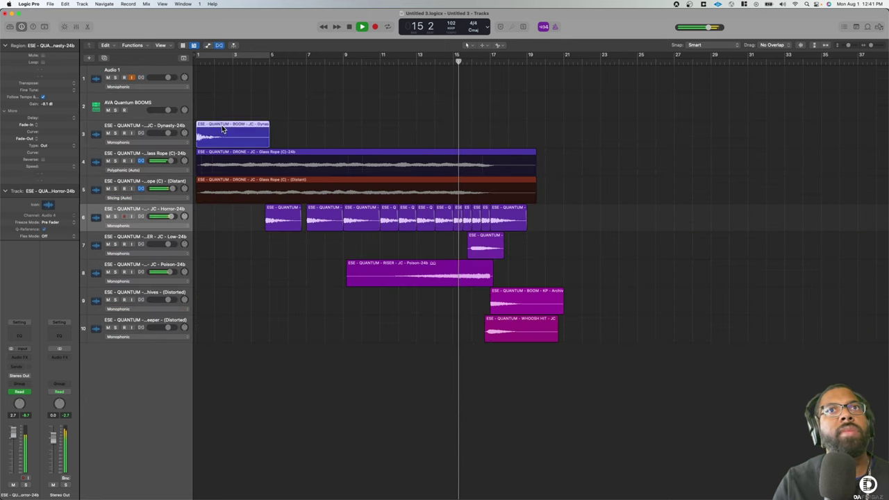
left_click_drag(223, 129, 553, 145)
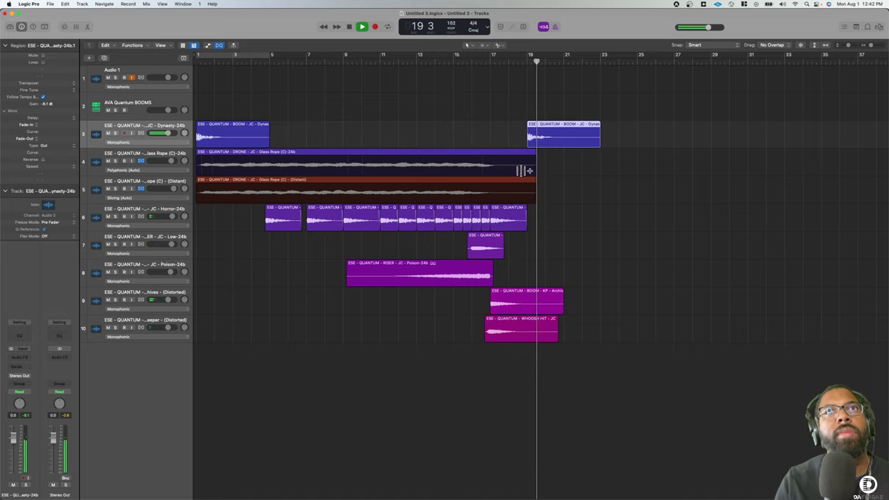
key("space")
- Nudge the RISER region slightly later, moving its automation along, and play from around bar 15
key("super+Right")
key("super+Right")
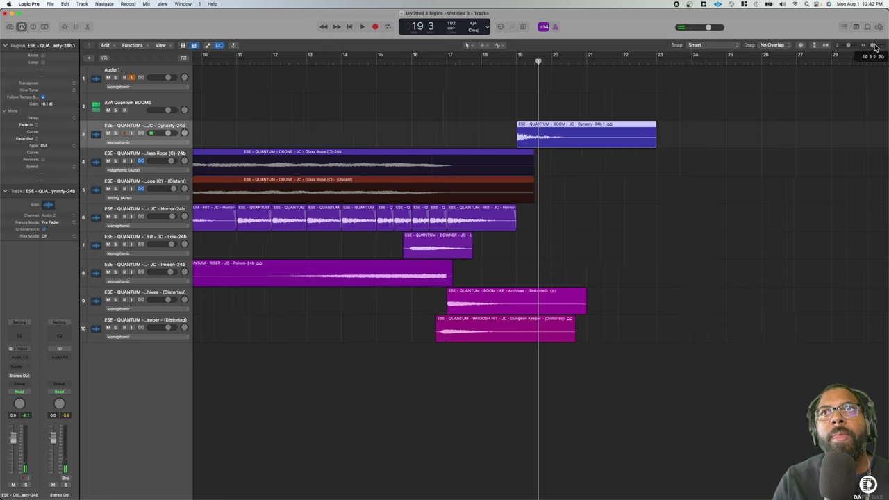
right_click(298, 277)
left_click(271, 269)
left_click_drag(264, 271, 260, 271)
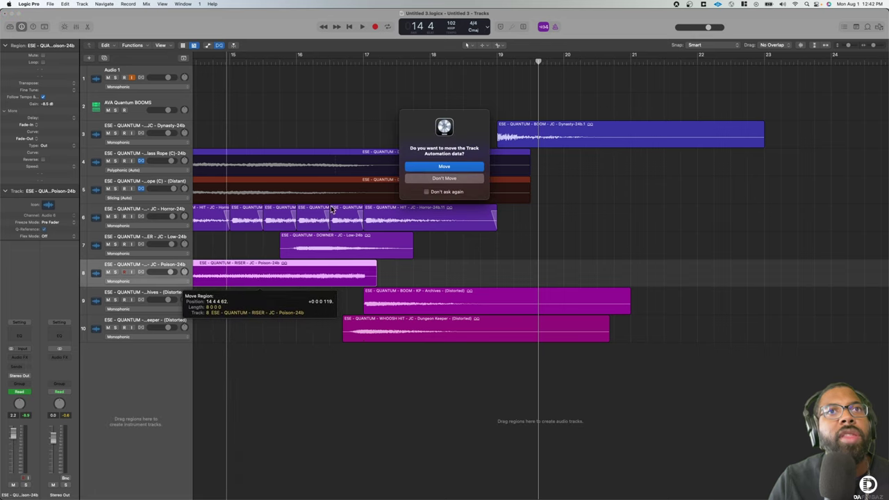
key("Return")
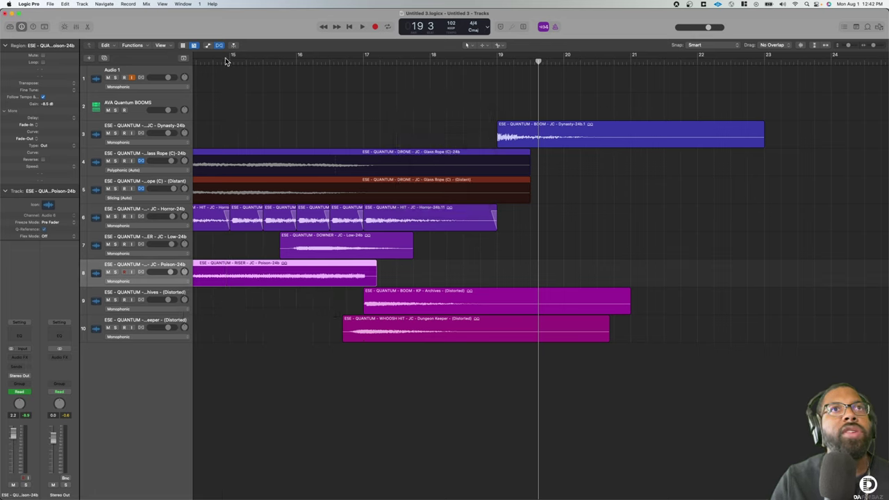
left_click(225, 61)
key("space")
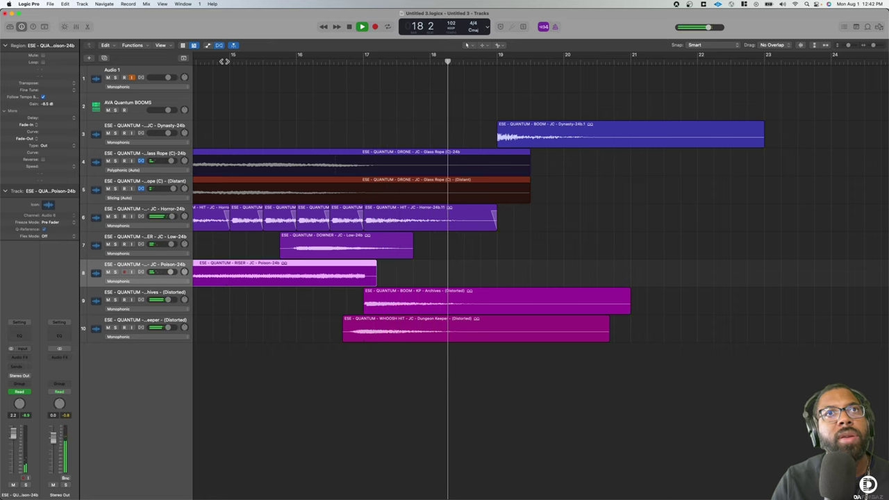
- Select the Horror hit regions on track 6
scroll(467, 45, "left", 3)
scroll(467, 44, "left", 3)
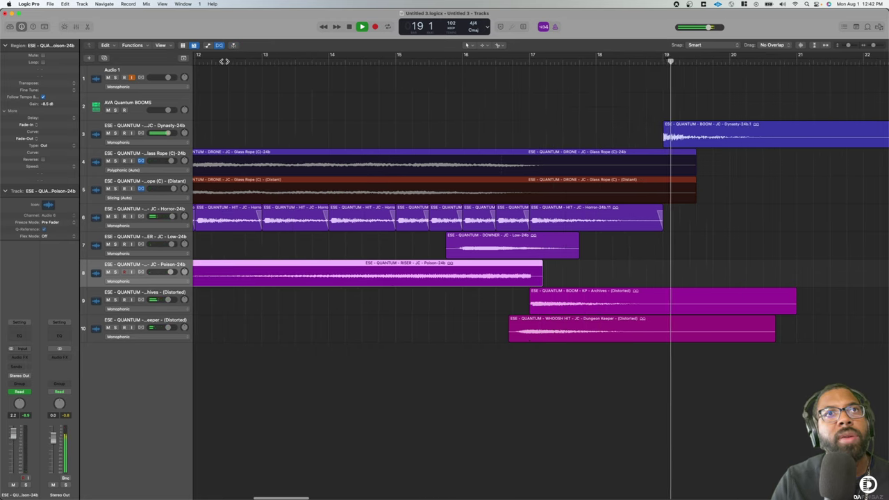
scroll(311, 109, "left", 4)
left_click_drag(847, 223, 239, 225)
scroll(363, 222, "left", 10)
left_click(521, 230, "shift")
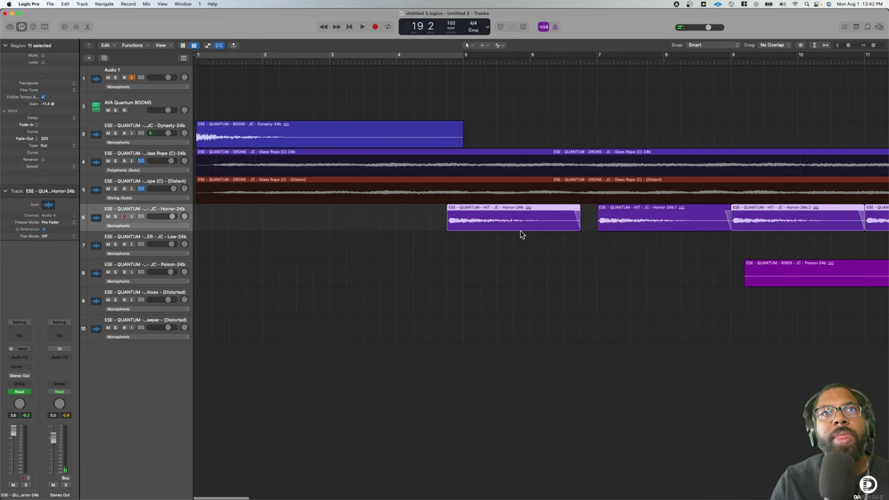
left_click(624, 228, "shift")
left_click_drag(875, 47, 884, 47)
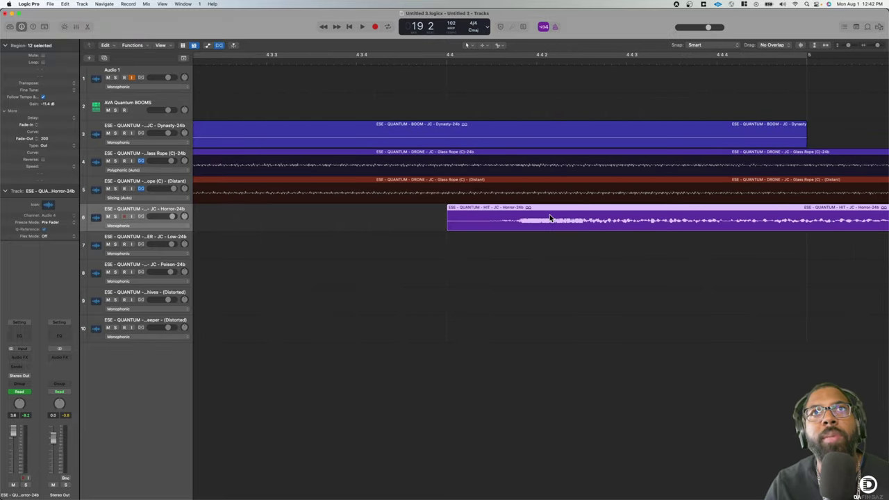
- Pull the Horror hits earlier to just before bar 7, moving automation, then zoom out fully
scroll(549, 217, "right", 3)
scroll(549, 218, "right", 5)
scroll(550, 217, "right", 5)
scroll(550, 217, "right", 5)
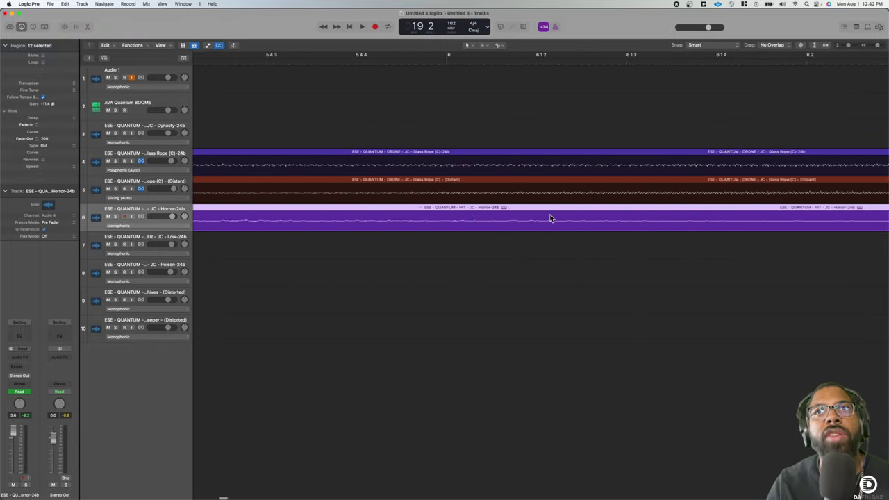
scroll(549, 217, "right", 3)
scroll(549, 217, "right", 5)
left_click_drag(502, 221, 435, 225)
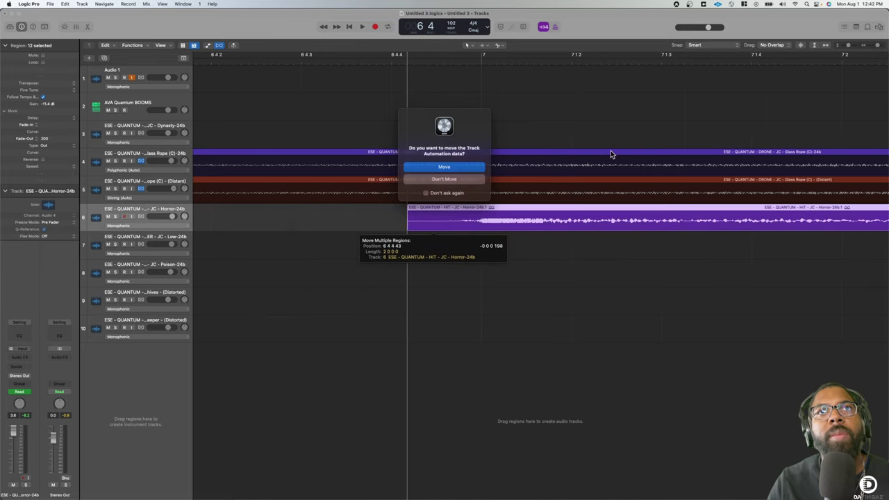
left_click(465, 168)
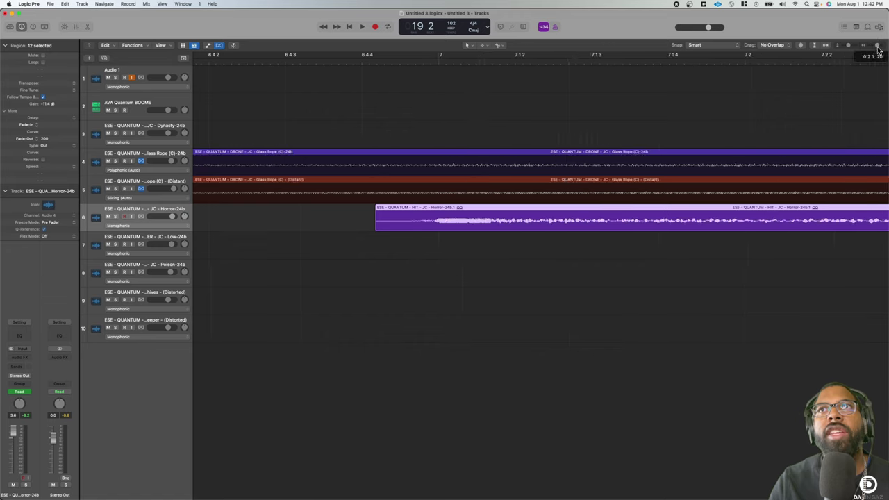
left_click_drag(872, 45, 851, 50)
- Play the cue from the top while toggling the volume automation lanes on and off
key("space")
key("a")
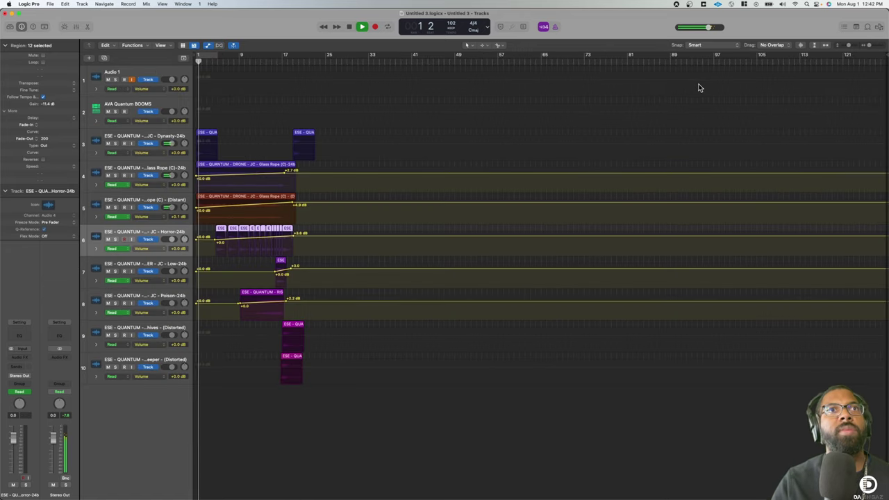
key("a")
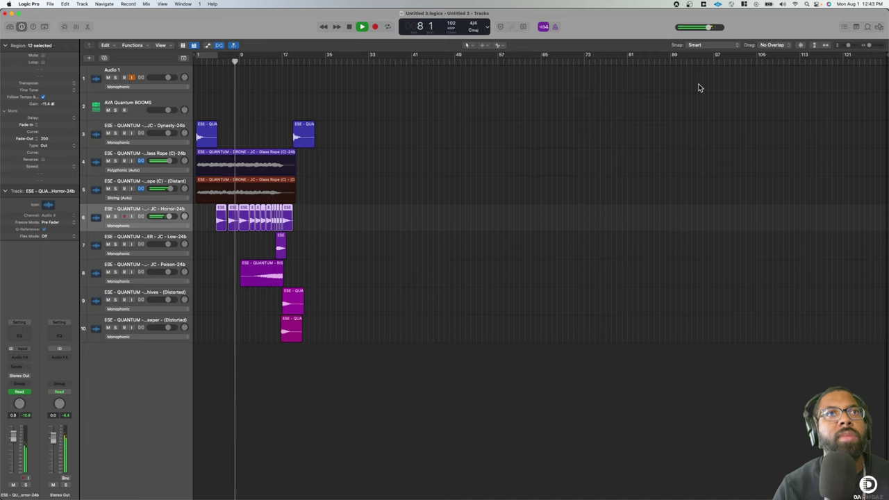
- Drag Distant Sirene Alarm from Finder's designed > RISERS folder into Logic as track 11
key("super+Tab")
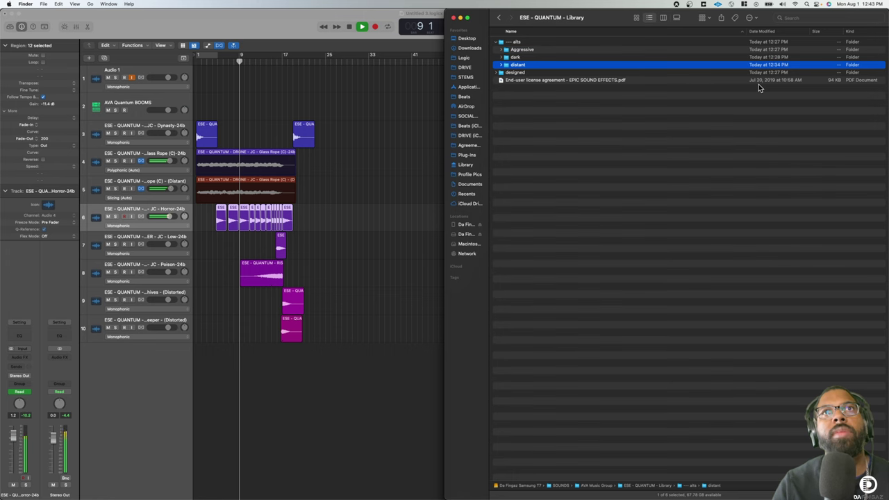
left_click(499, 72)
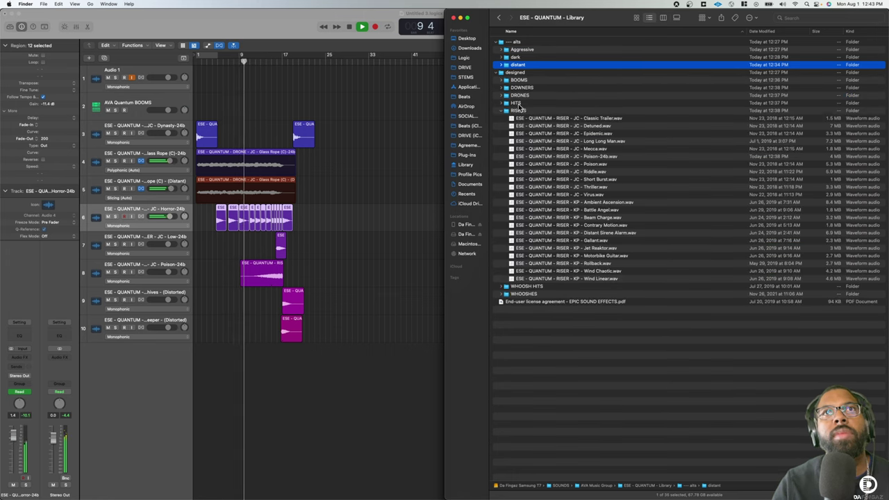
left_click(501, 111)
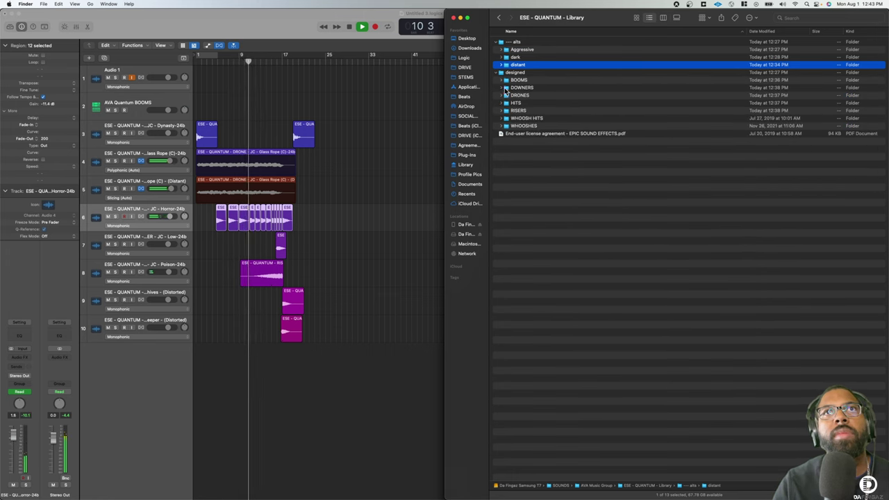
left_click(505, 88)
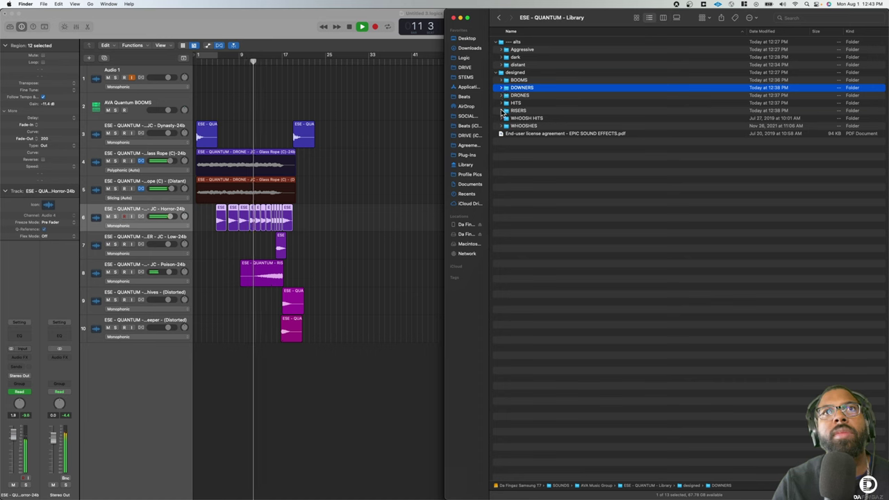
left_click(502, 110)
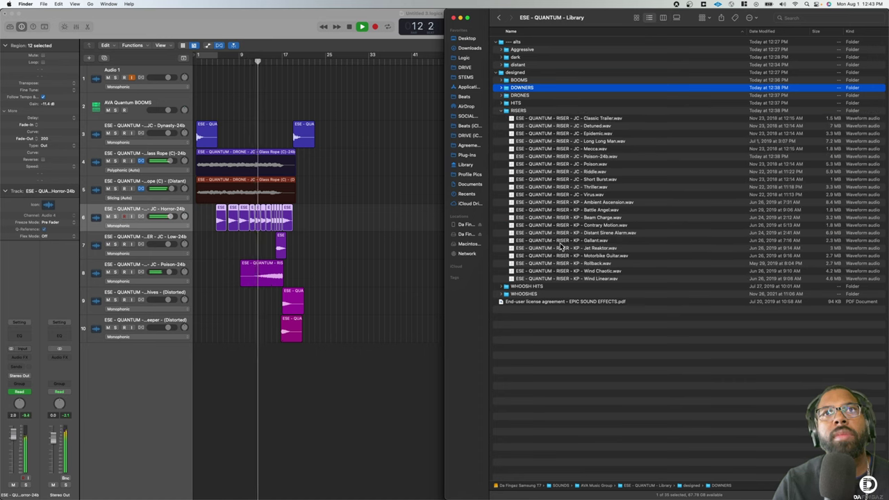
left_click_drag(571, 234, 254, 389)
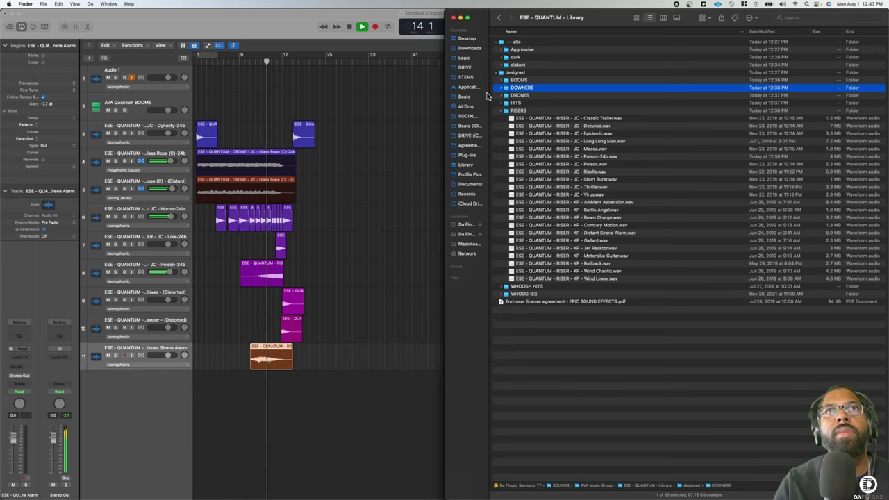
left_click(403, 177)
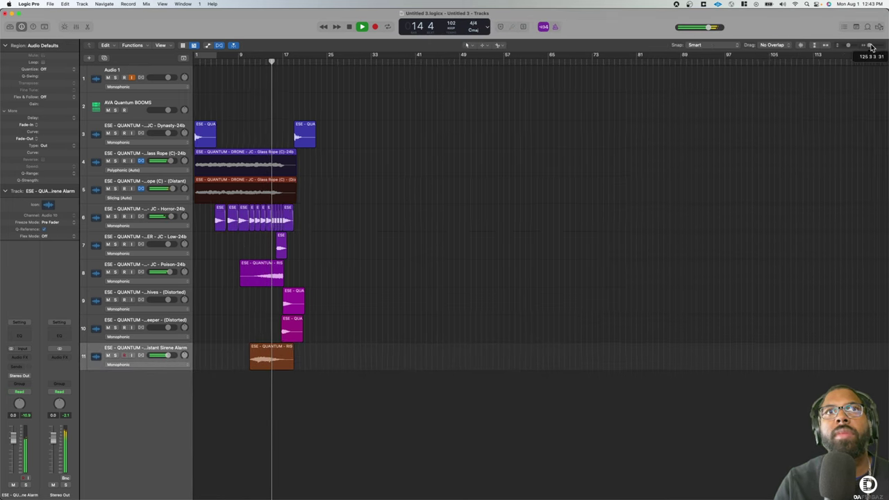
- Zoom in and slide the siren riser region back and forth to find its timing
key("super+Right")
left_click_drag(266, 355, 324, 350)
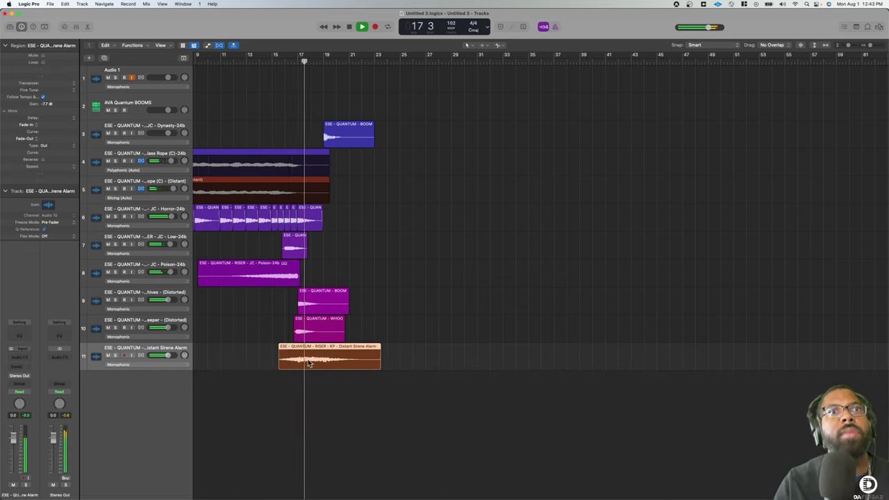
left_click_drag(319, 359, 274, 360)
key("space")
left_click(220, 61)
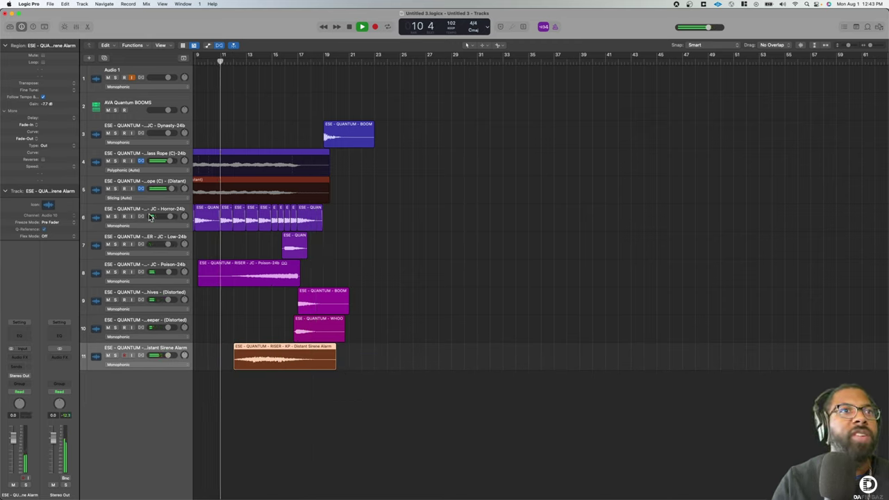
- Move the siren track below the Horror hits track and fine-tune its start to bar 12
left_click_drag(160, 351, 177, 245)
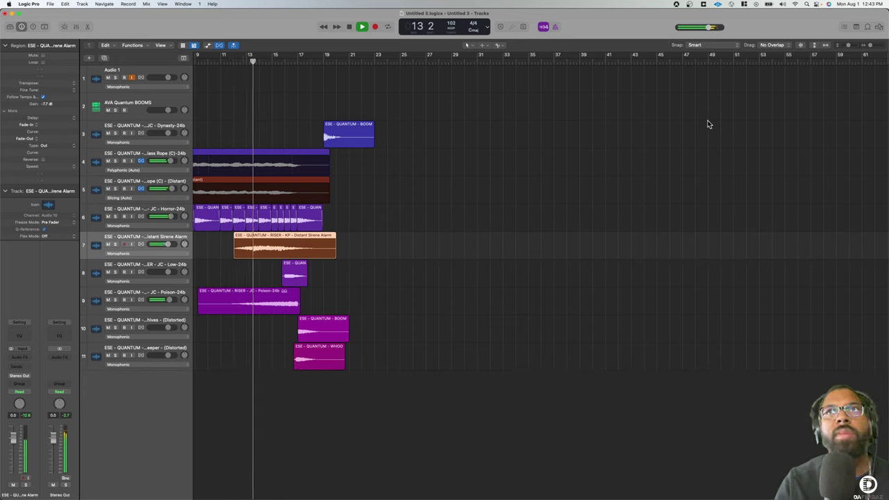
key("super+Right")
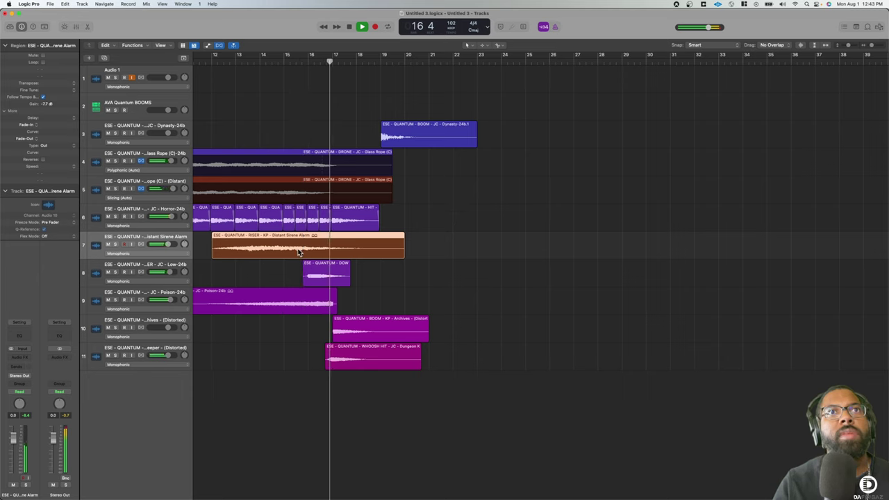
left_click_drag(299, 253, 287, 248)
scroll(319, 157, "left", 5)
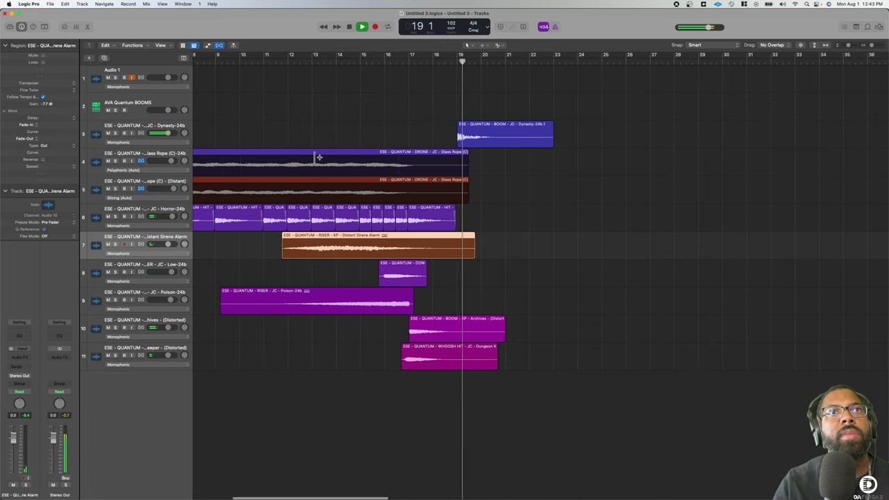
left_click(264, 62)
key("space")
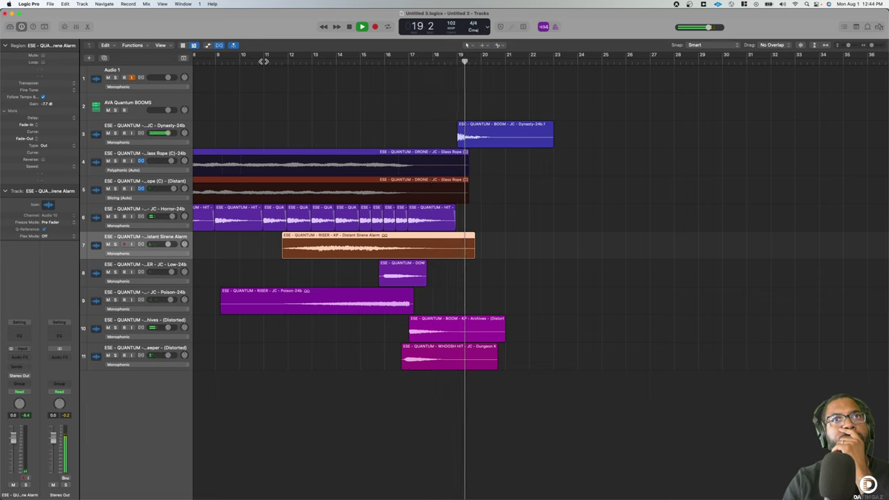
key("space")
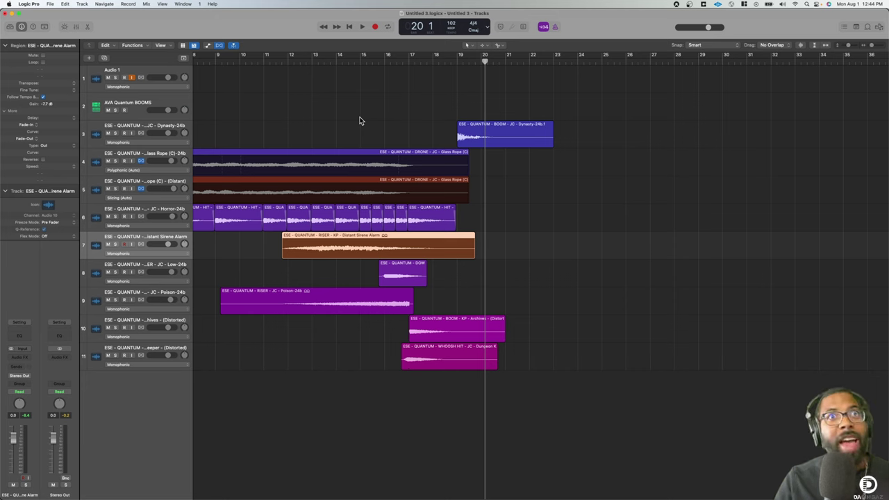
key("cmd+Tab")
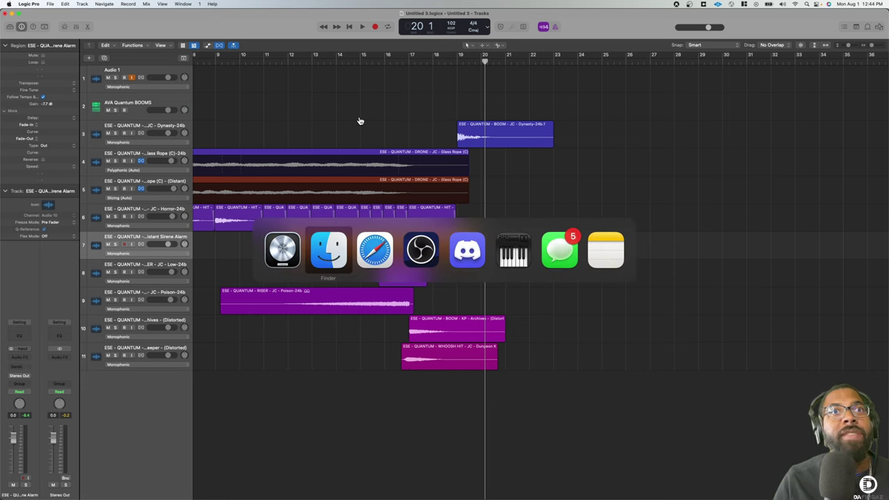
key("super+Tab")
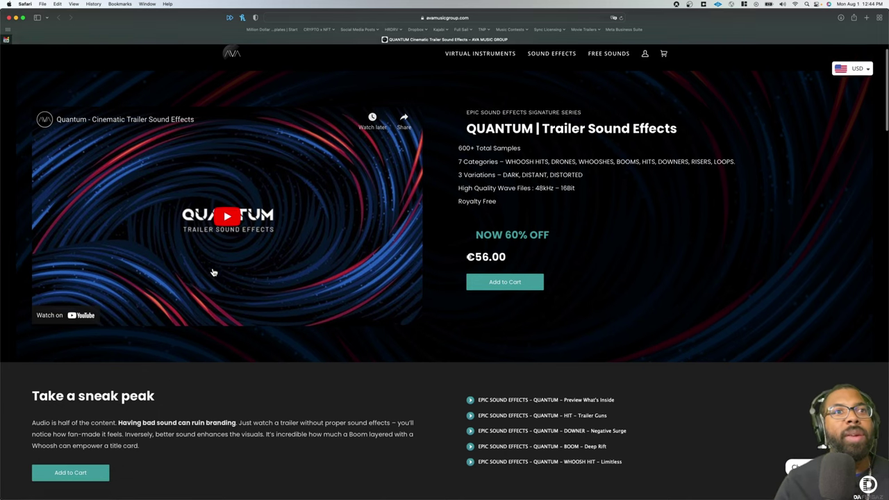
scroll(222, 264, "down", 3)
scroll(243, 272, "down", 2)
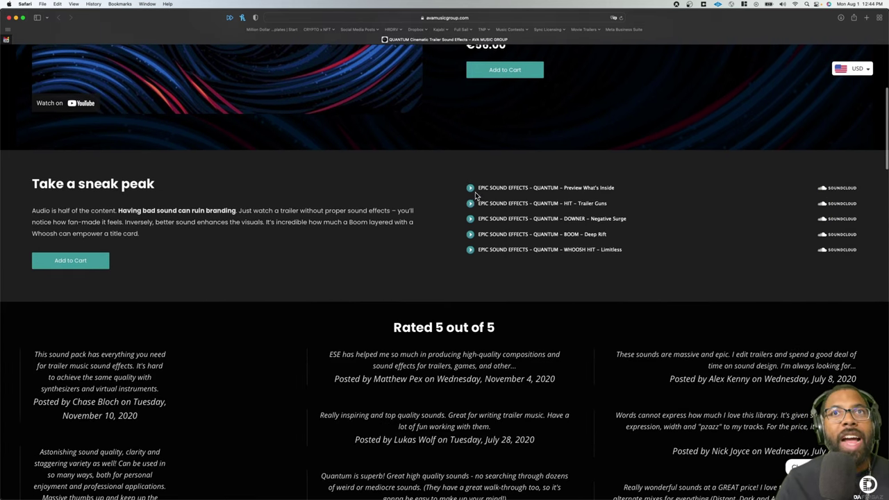
scroll(423, 220, "down", 3)
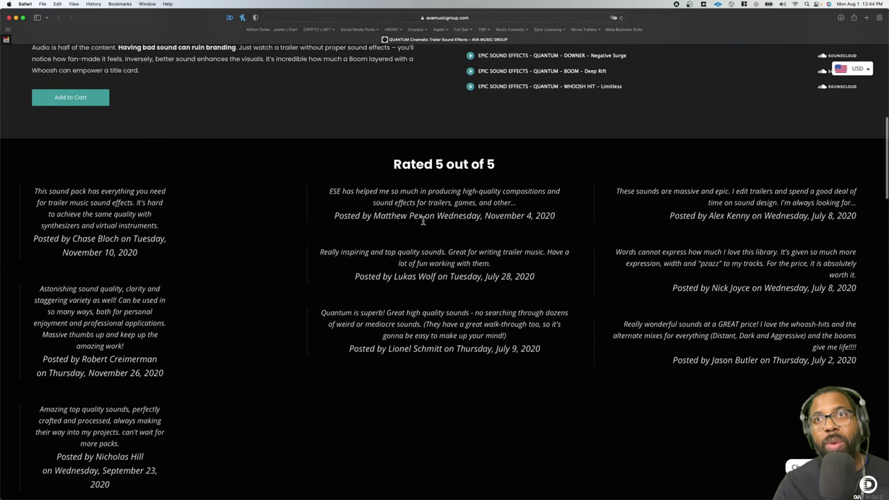
scroll(423, 221, "down", 2)
scroll(424, 220, "down", 2)
scroll(423, 220, "up", 10)
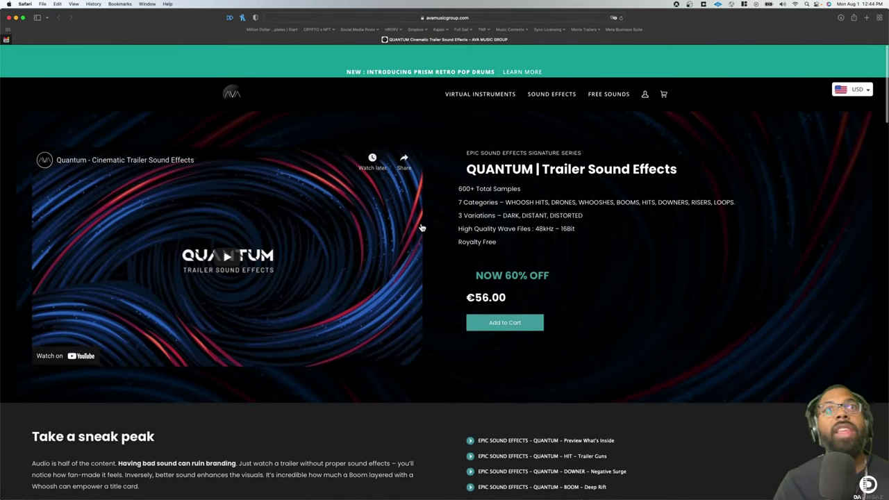
scroll(421, 227, "down", 1)
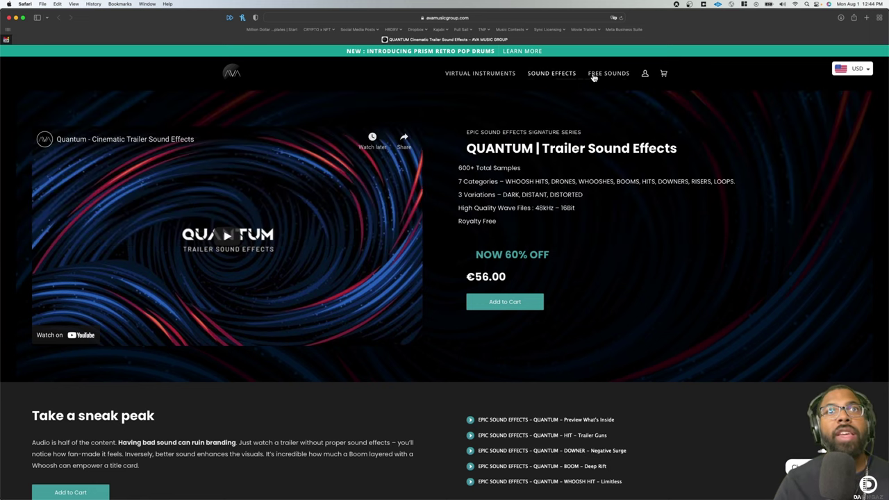
key("super+Tab")
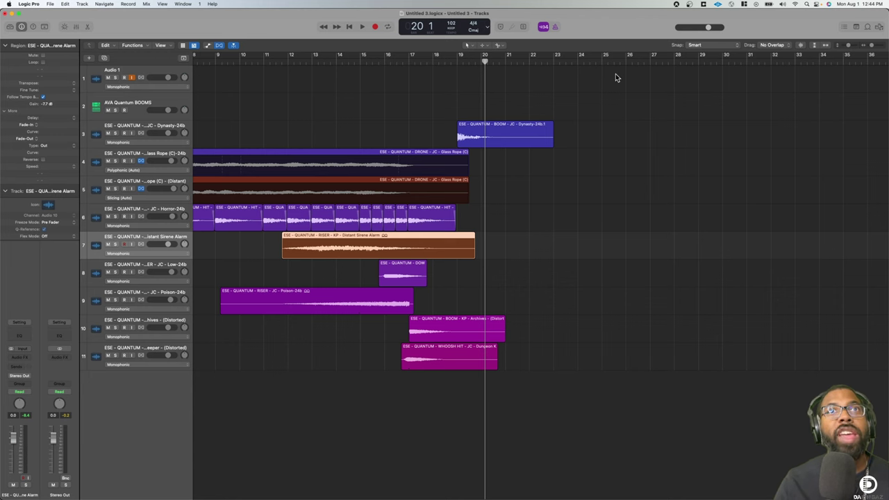